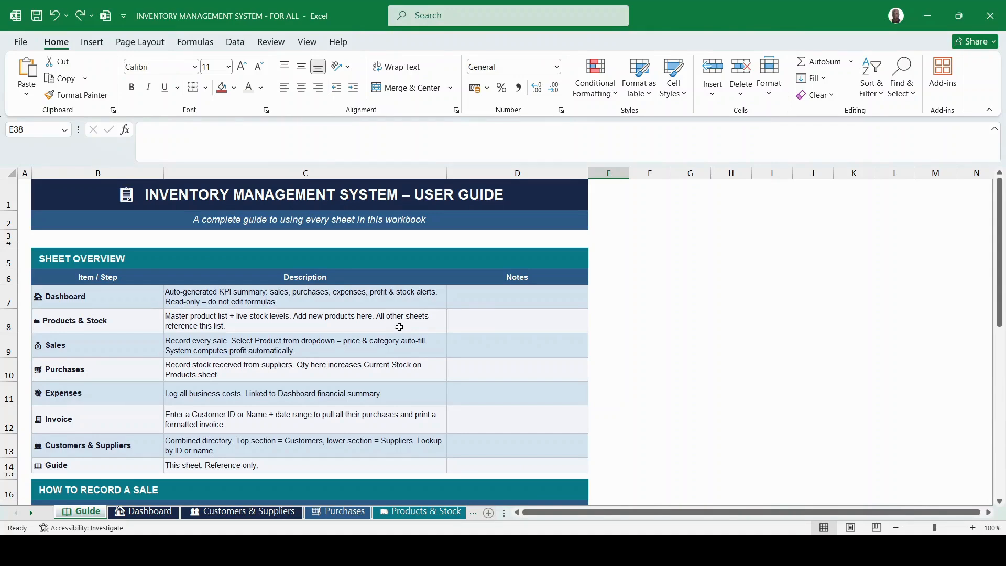
Switch to the Dashboard and scroll to its Financial Summary: 885.00 revenue, 2,500.00 stock purchased.
scroll(282, 279, down, 2)
scroll(282, 279, down, 2)
scroll(282, 279, up, 4)
scroll(206, 409, down, 1)
scroll(204, 409, down, 1)
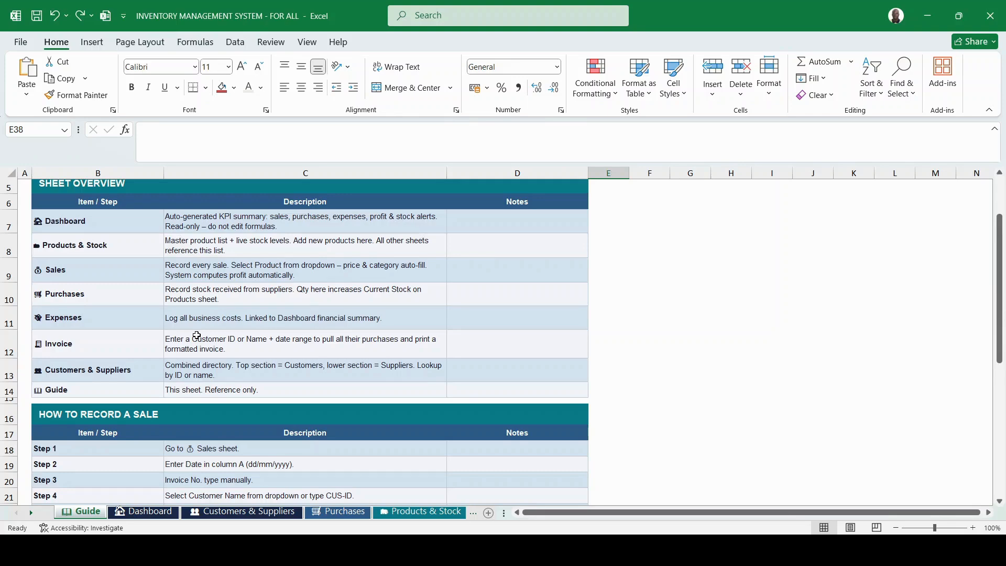
scroll(197, 367, down, 2)
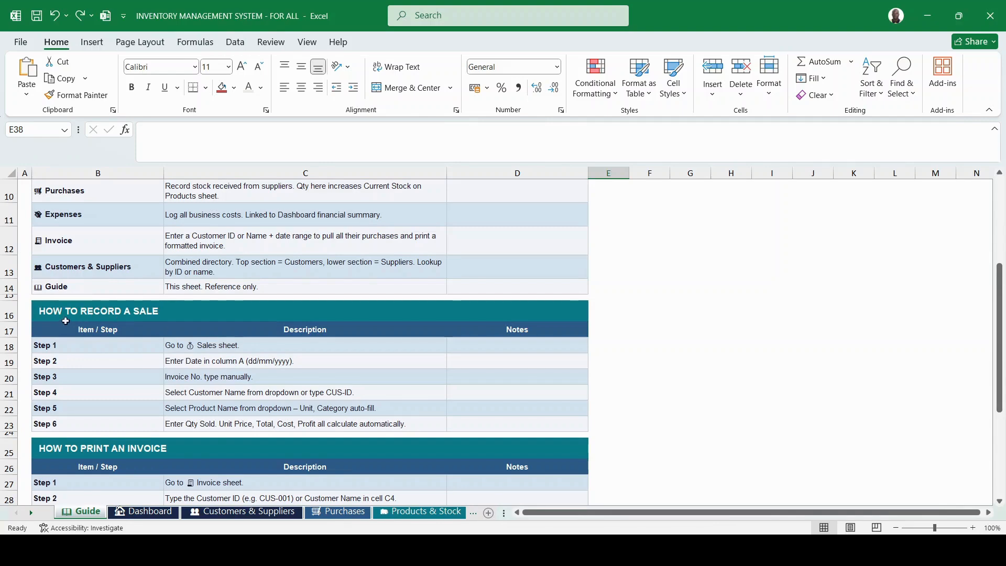
scroll(170, 322, down, 5)
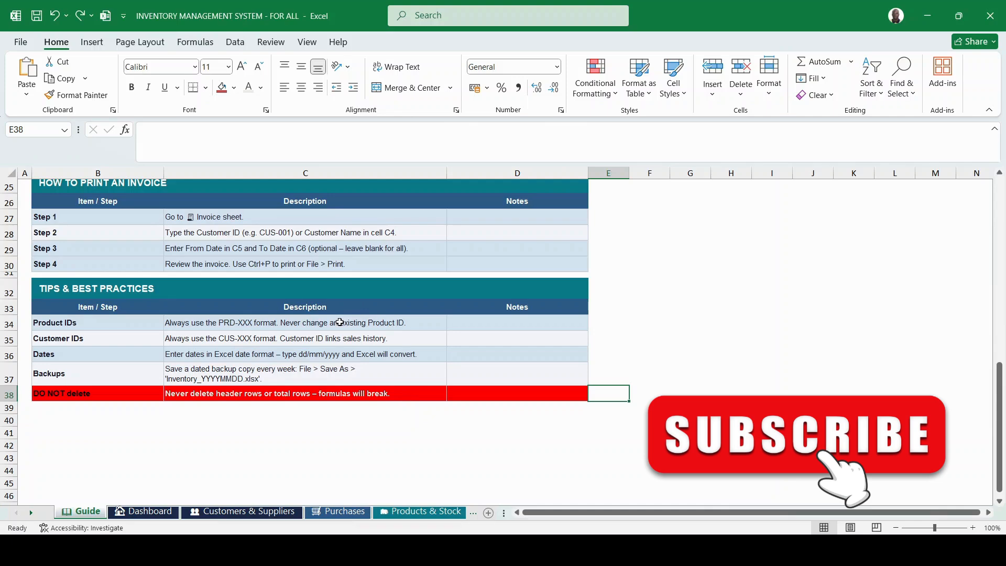
scroll(339, 322, up, 5)
scroll(340, 322, up, 3)
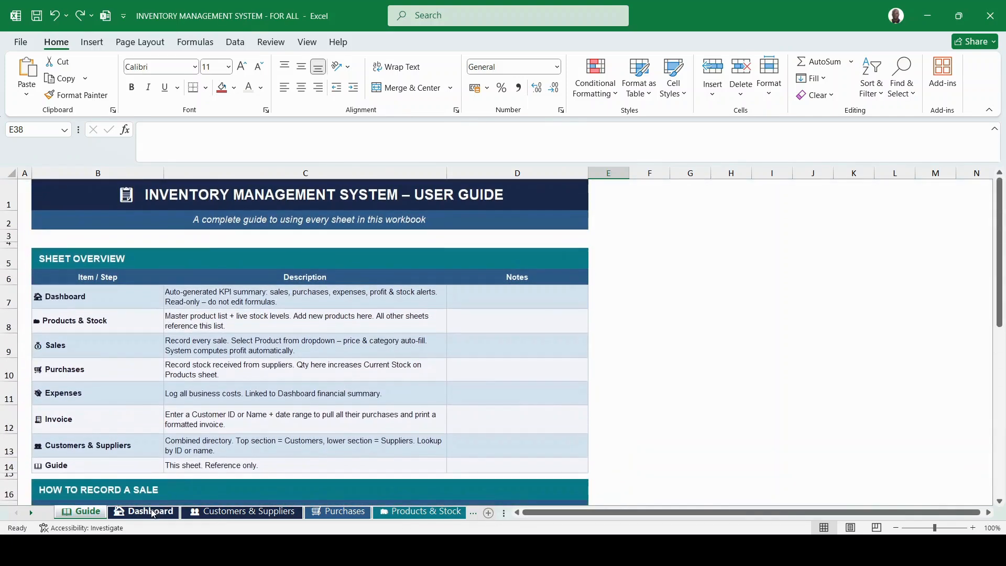
click(154, 513)
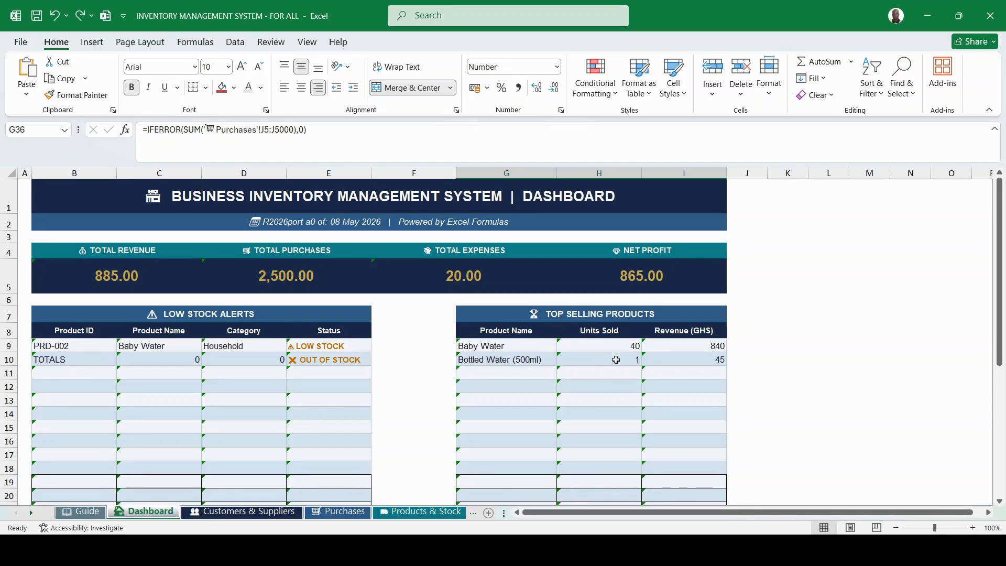
scroll(548, 400, down, 1)
scroll(547, 400, down, 5)
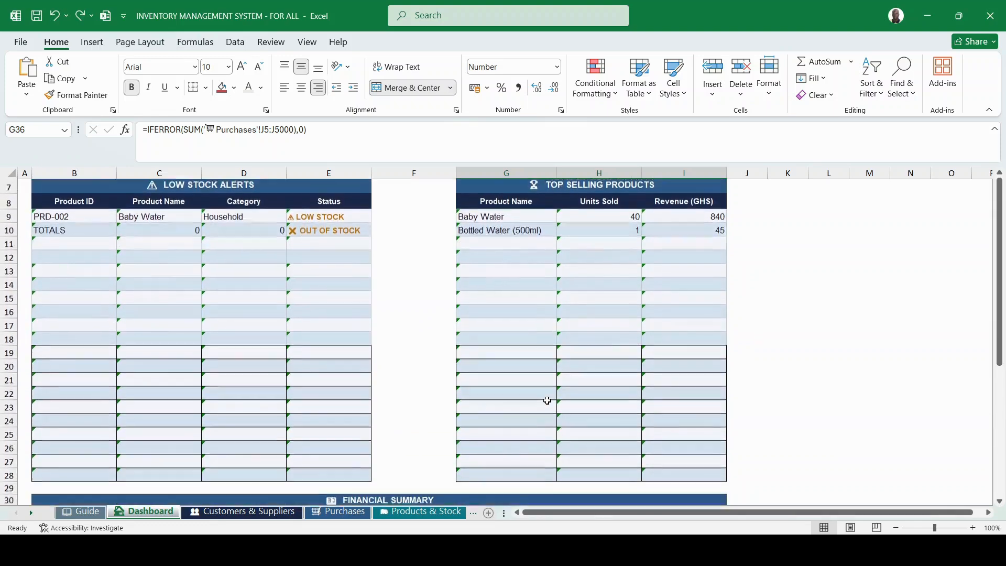
scroll(547, 400, down, 1)
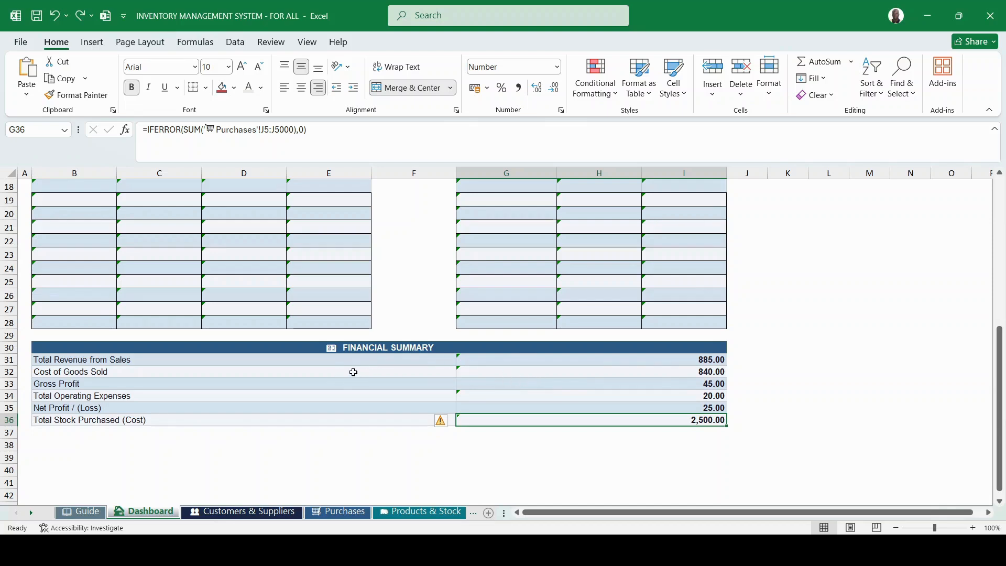
click(75, 362)
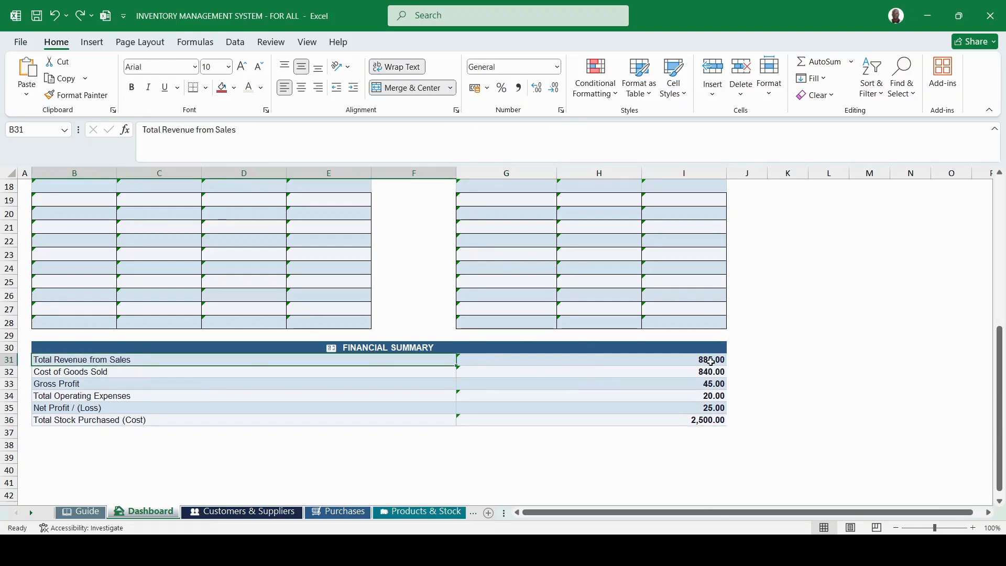
scroll(710, 361, up, 6)
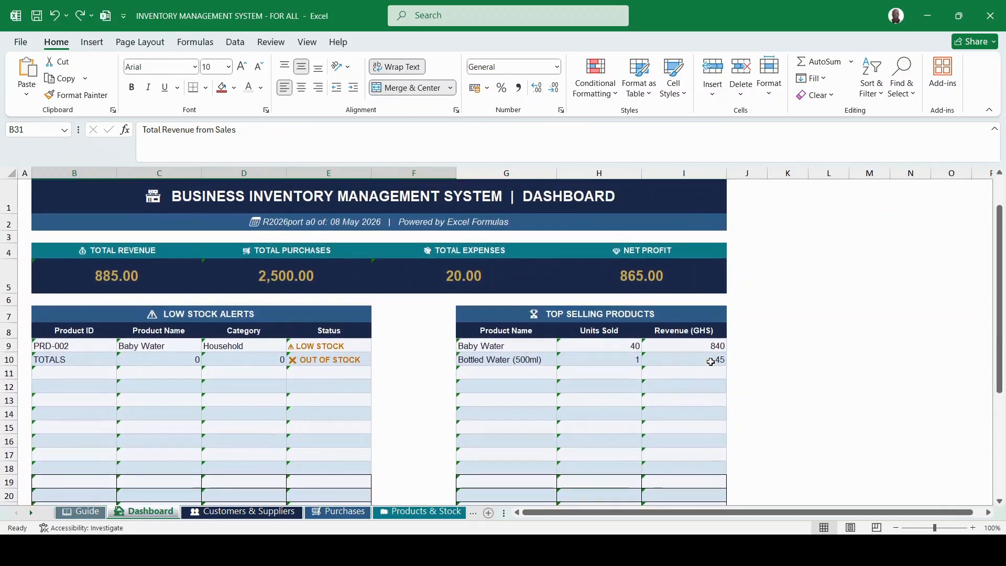
scroll(710, 362, down, 5)
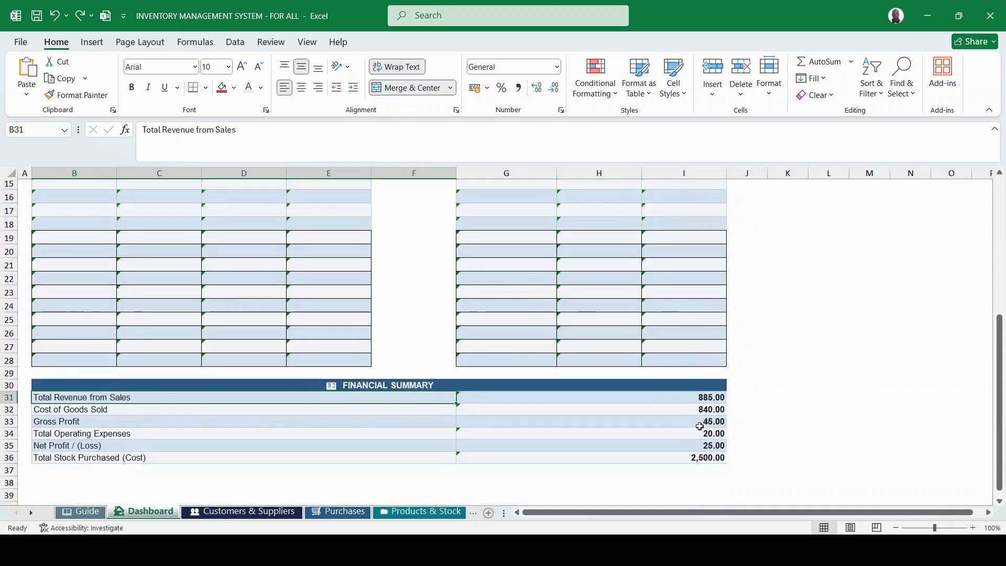
click(706, 408)
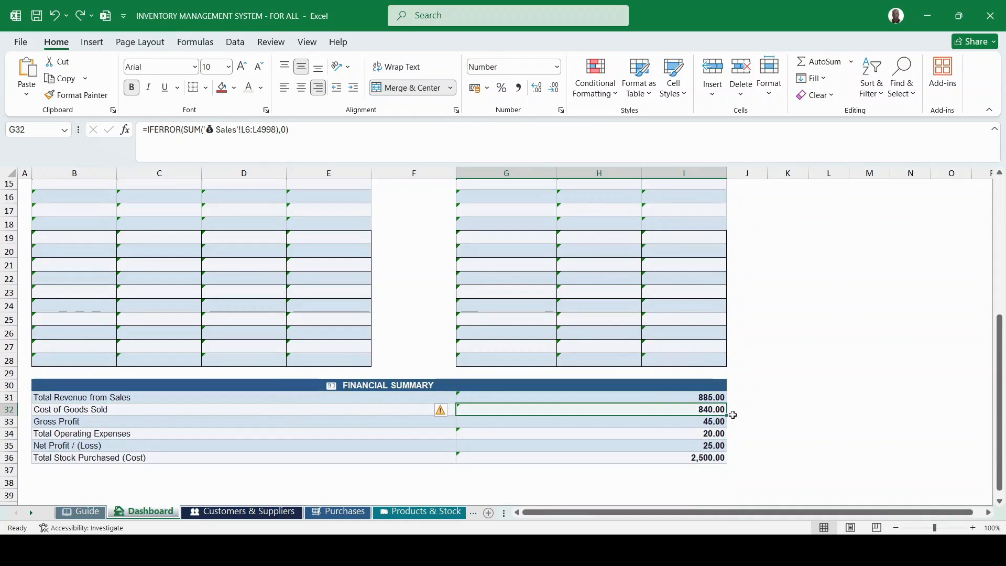
click(700, 424)
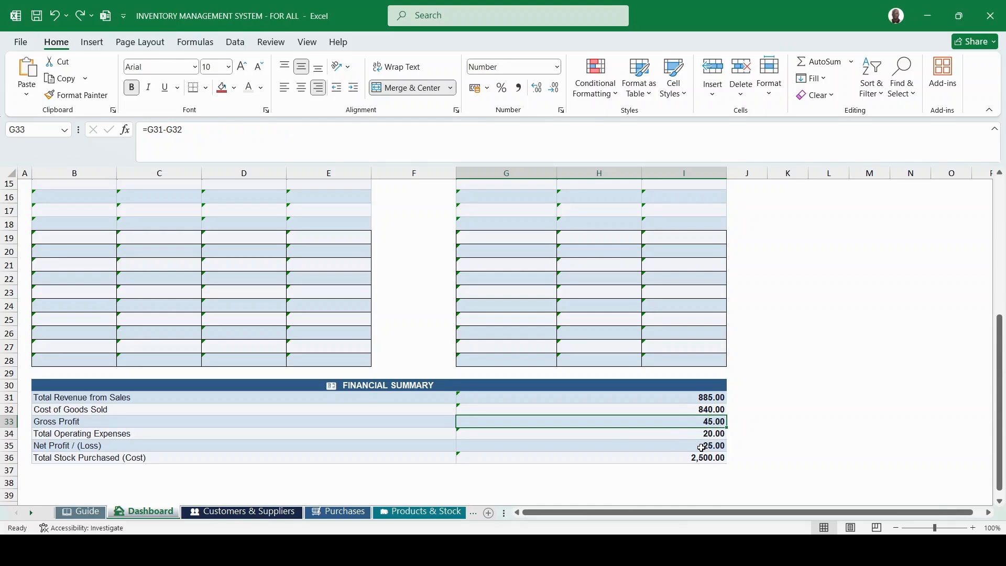
click(719, 436)
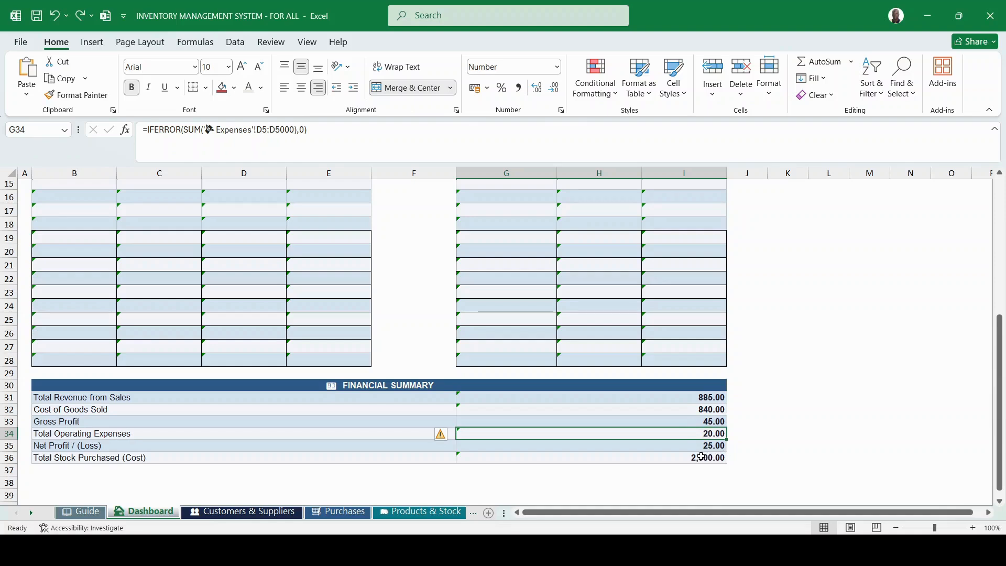
click(720, 449)
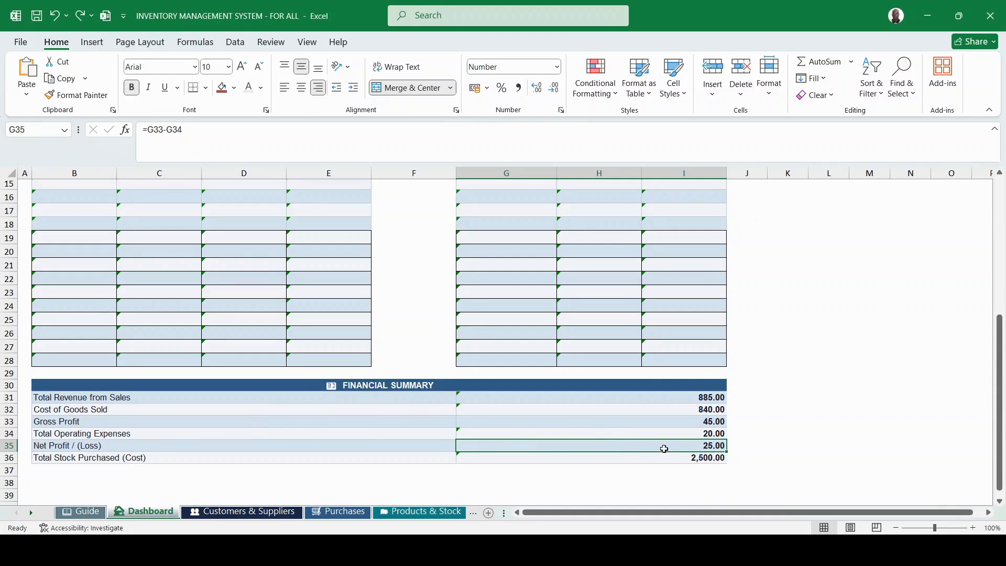
scroll(520, 430, up, 5)
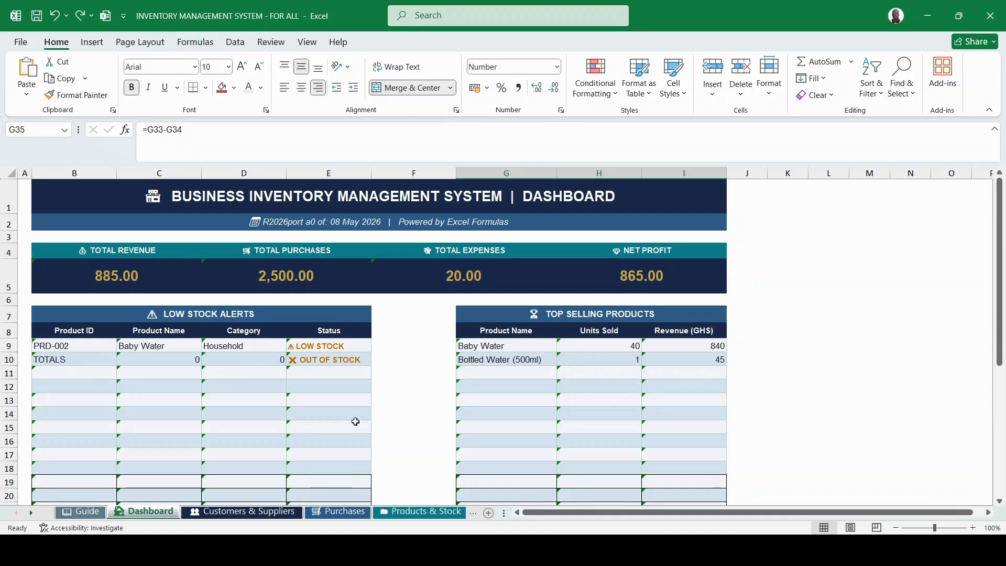
click(235, 515)
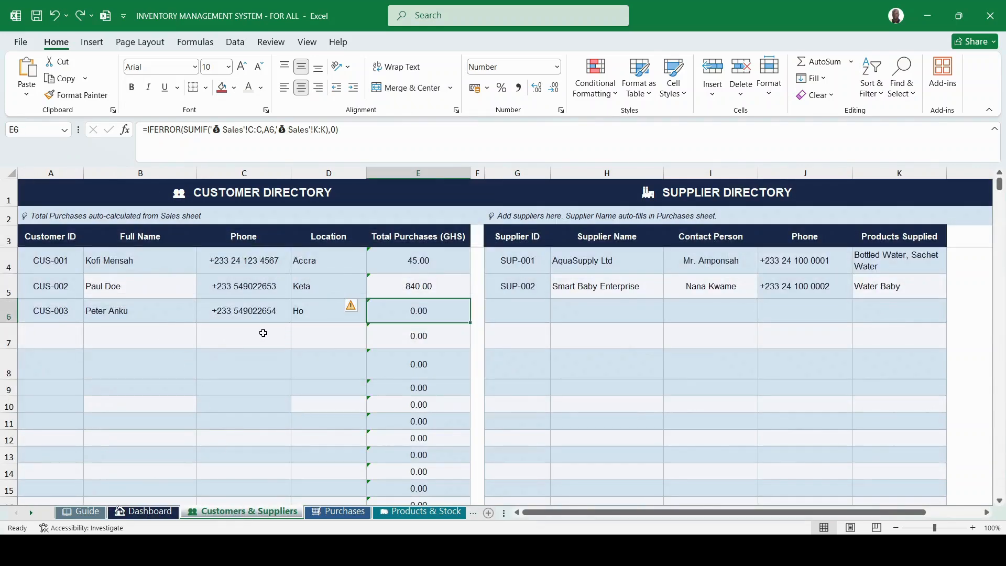
click(62, 333)
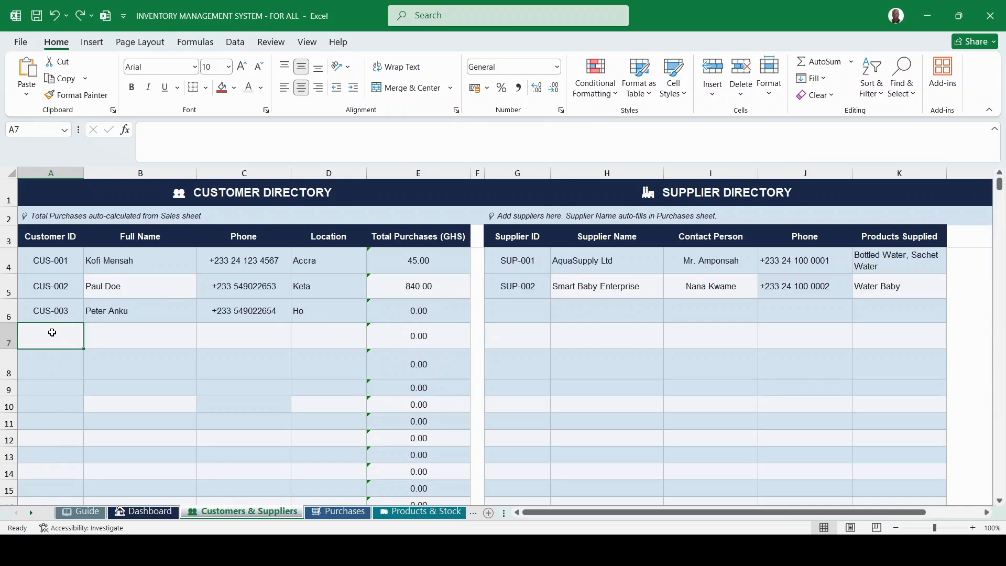
click(54, 311)
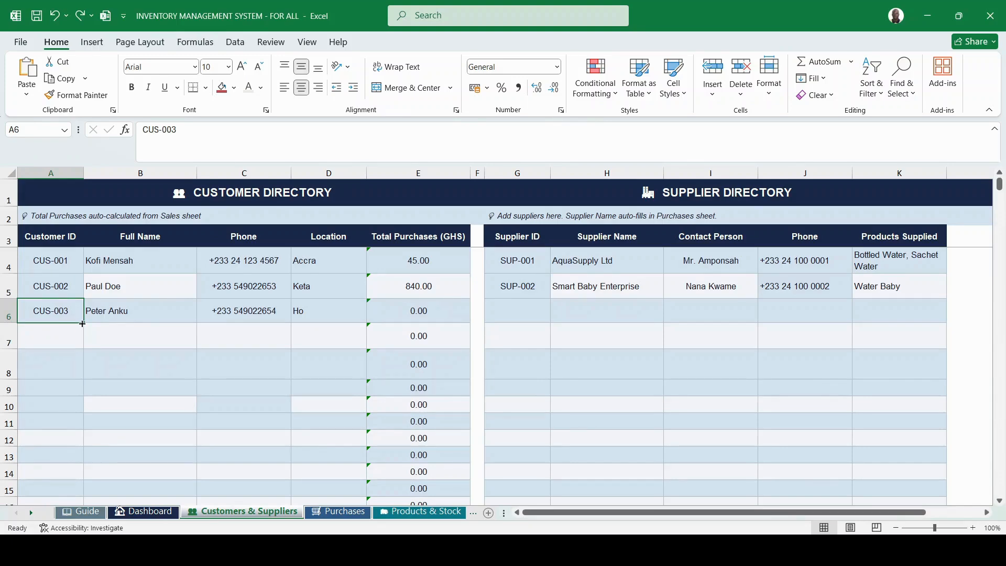
Extend customer IDs to CUS-004 in row 7 and enter the new customer's full name.
drag(82, 324, 80, 340)
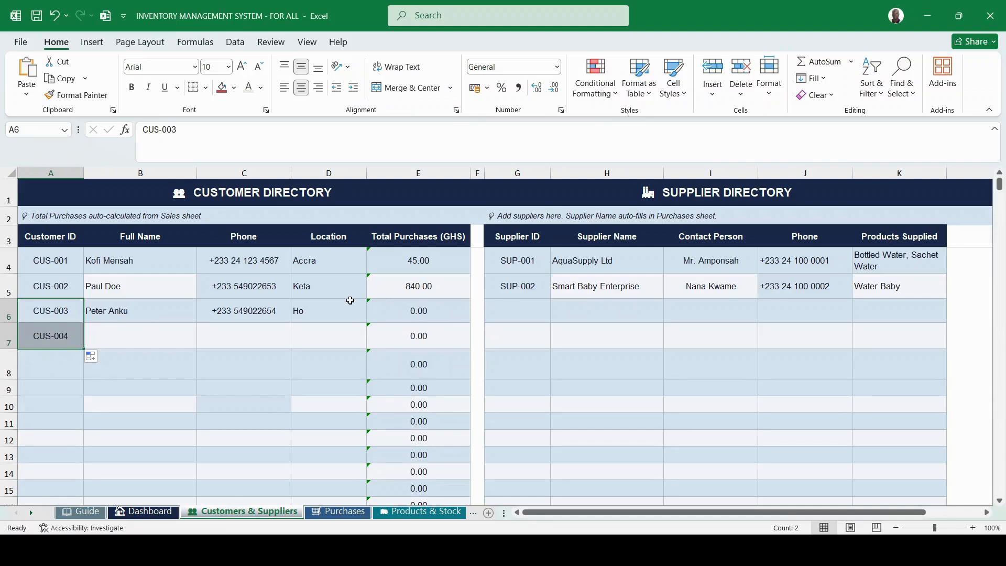
click(429, 315)
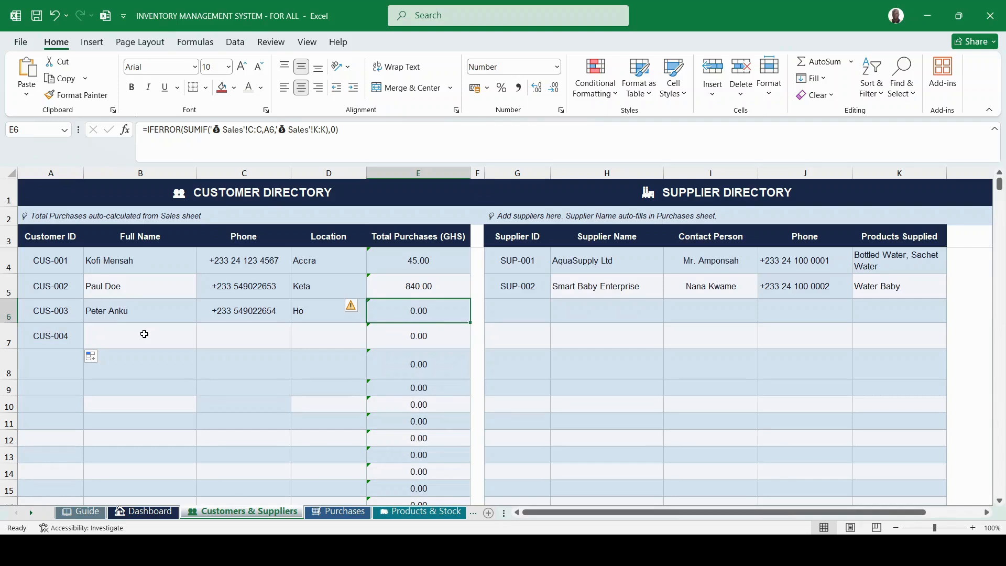
click(120, 336)
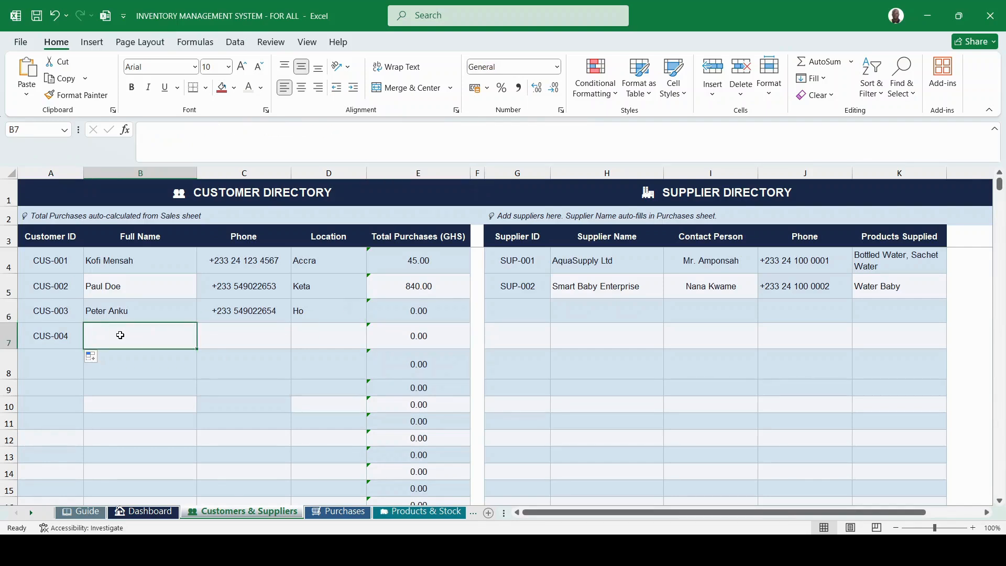
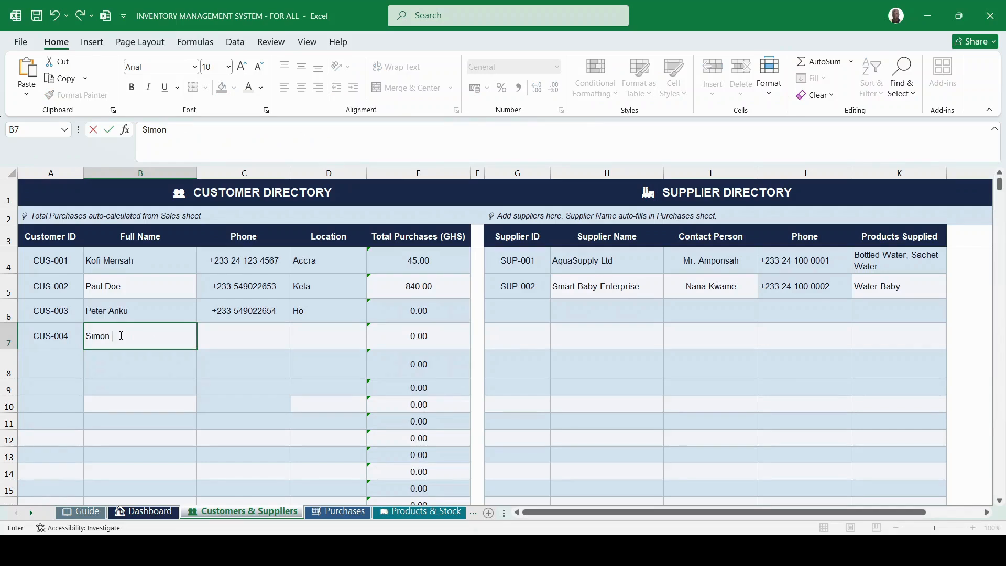
click(233, 340)
Fill the next phone number into C7, set location to Accra, then review both directories.
click(264, 305)
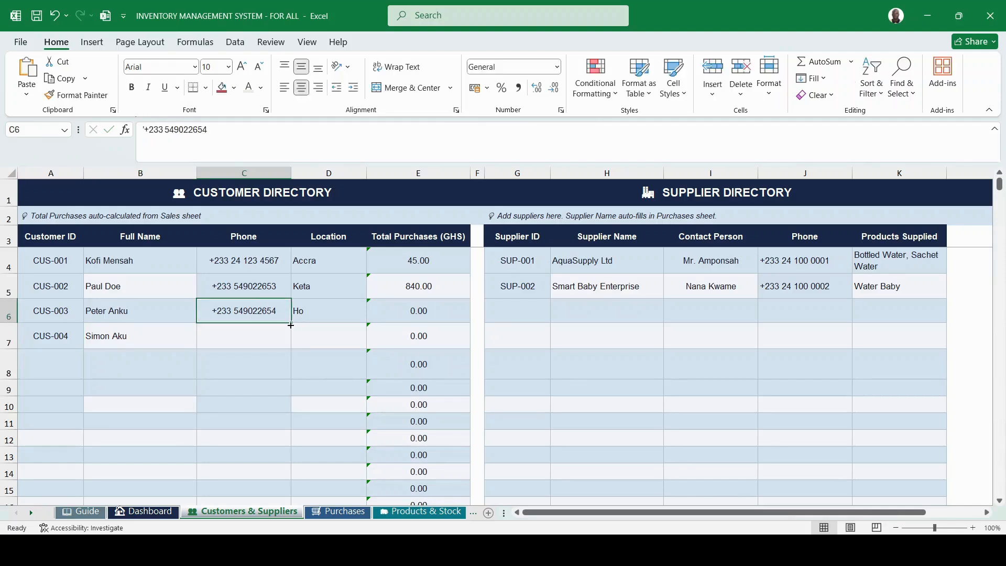
drag(290, 323, 285, 341)
click(285, 341)
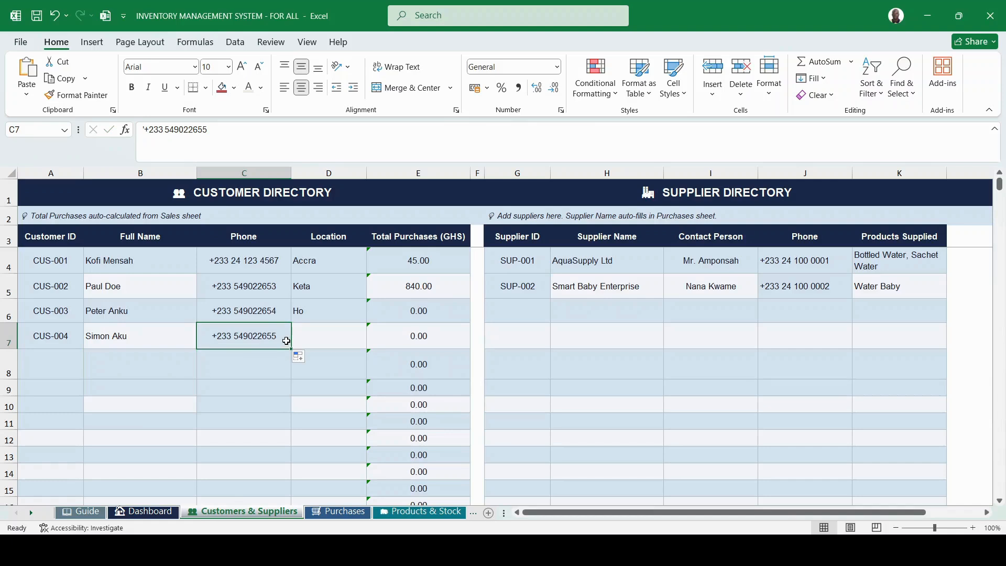
click(309, 331)
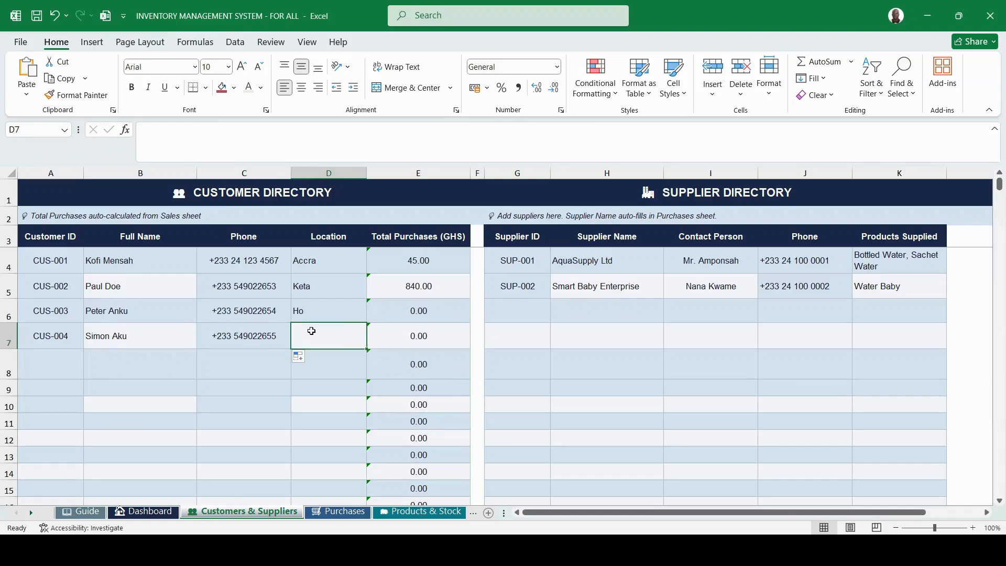
text(Accra)
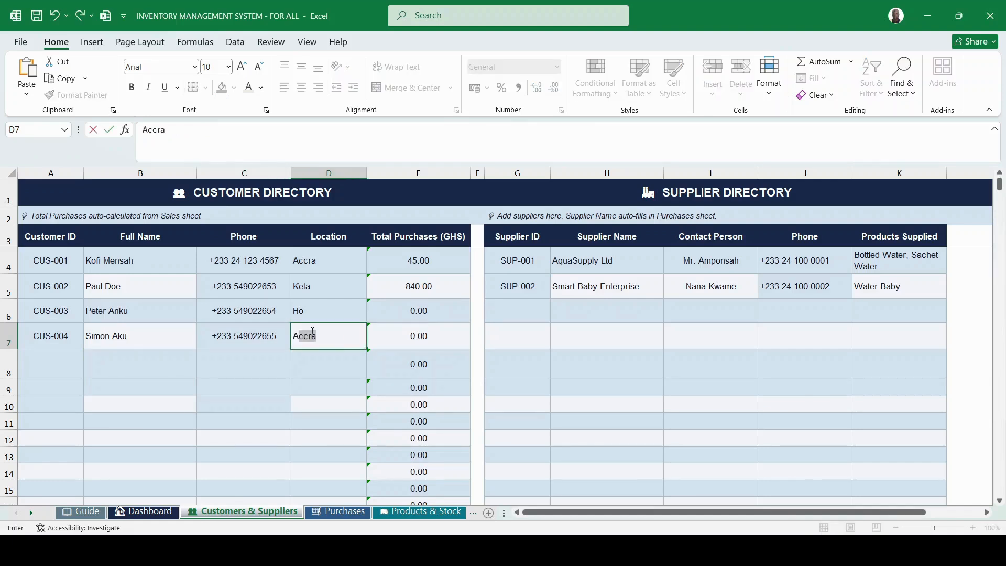
key(Tab)
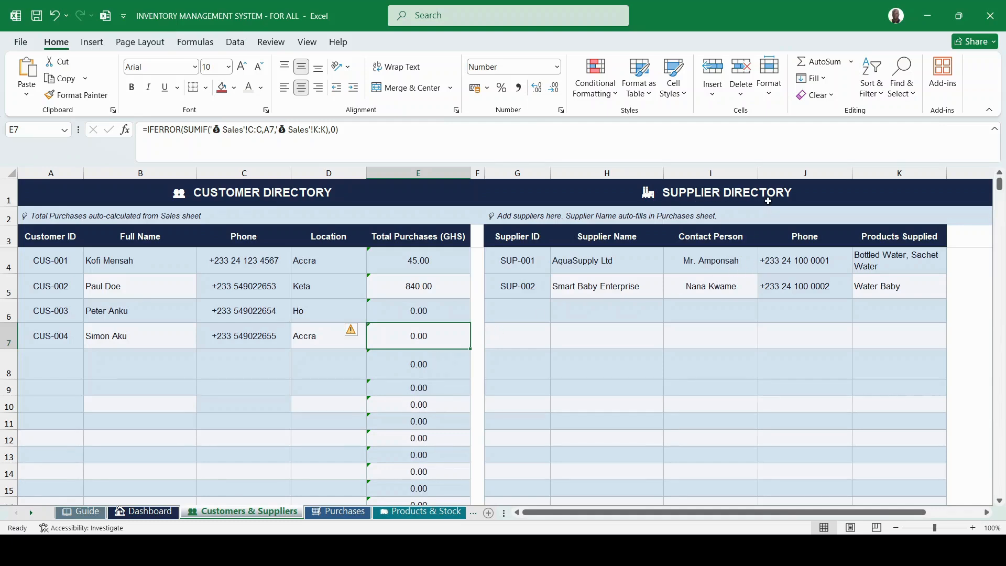
click(726, 193)
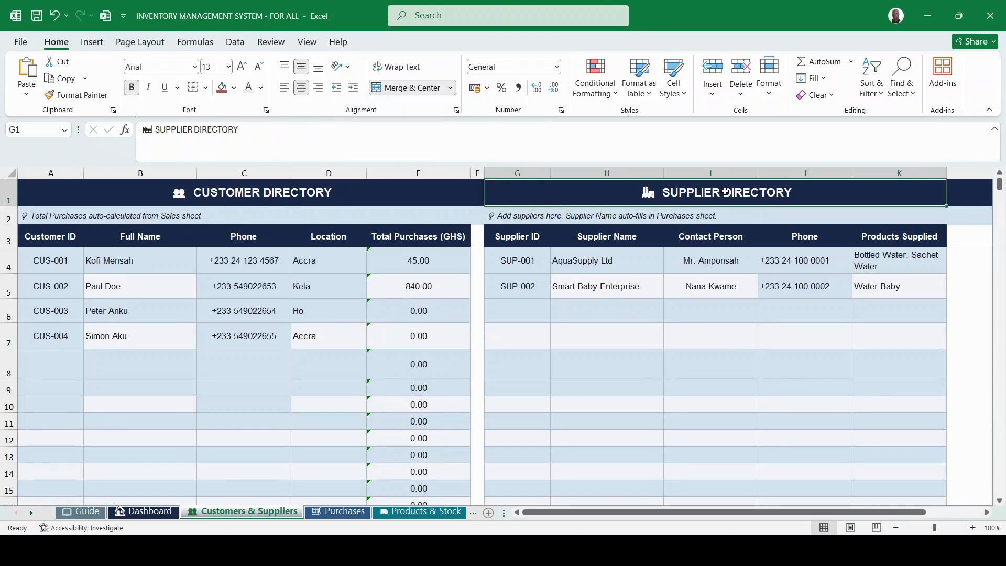
click(294, 193)
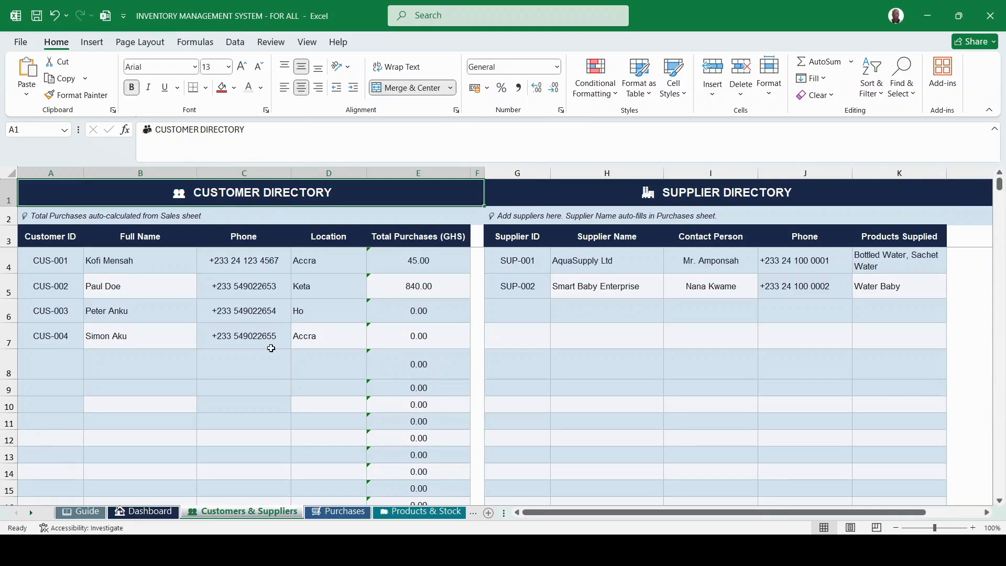
Open the Purchases sheet and inspect Total Spend, Total Orders and both orders' received quantities.
click(333, 513)
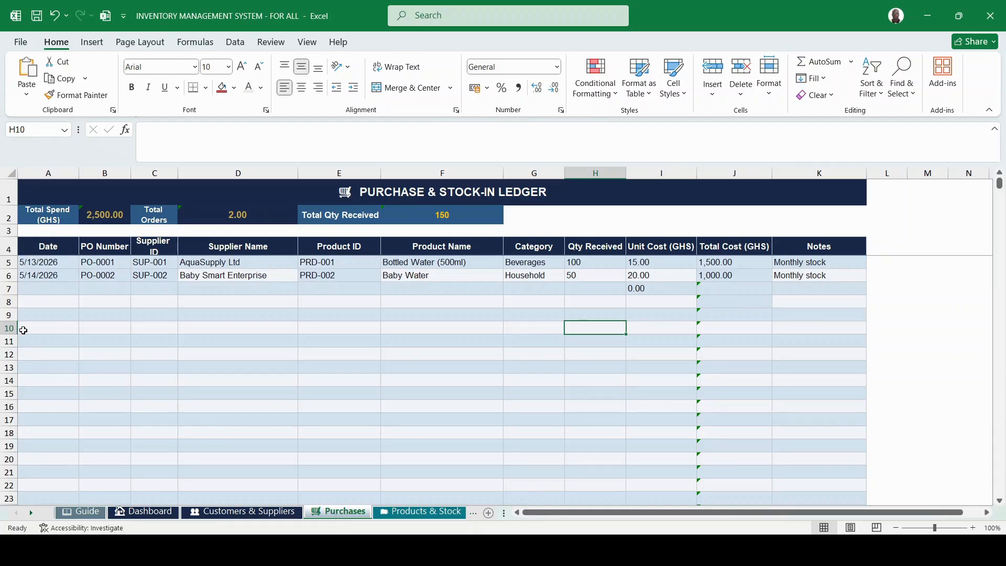
click(54, 220)
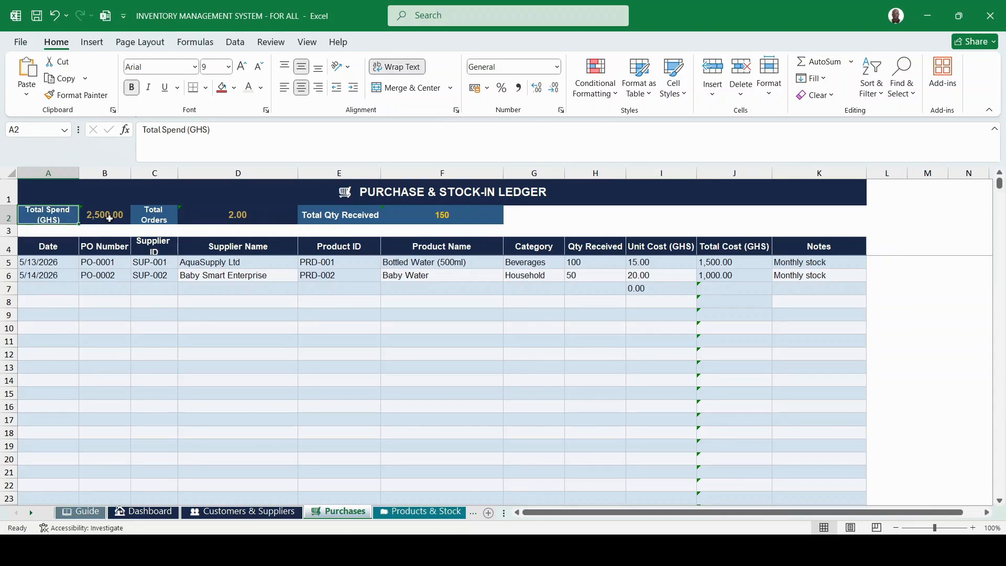
click(243, 227)
click(239, 216)
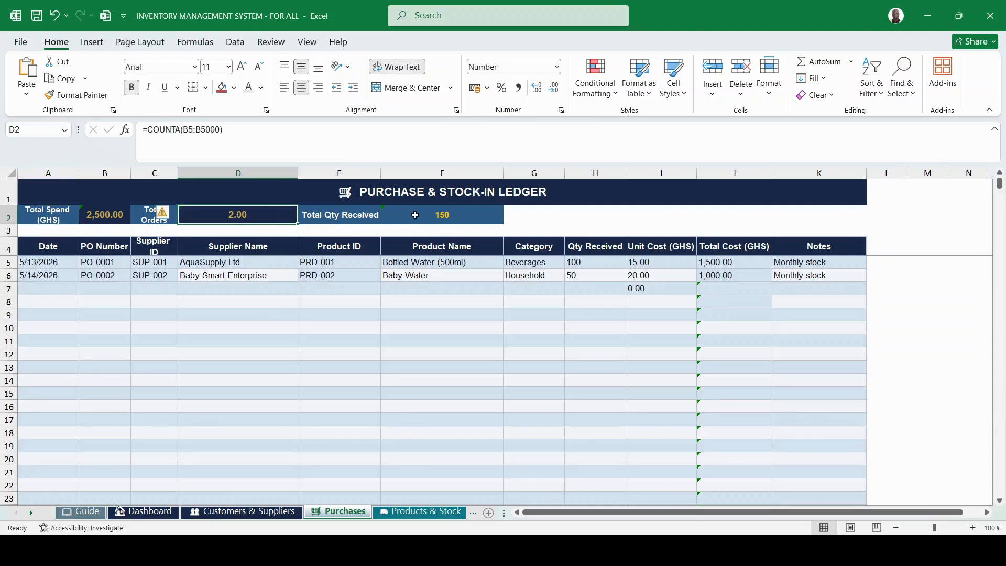
click(577, 263)
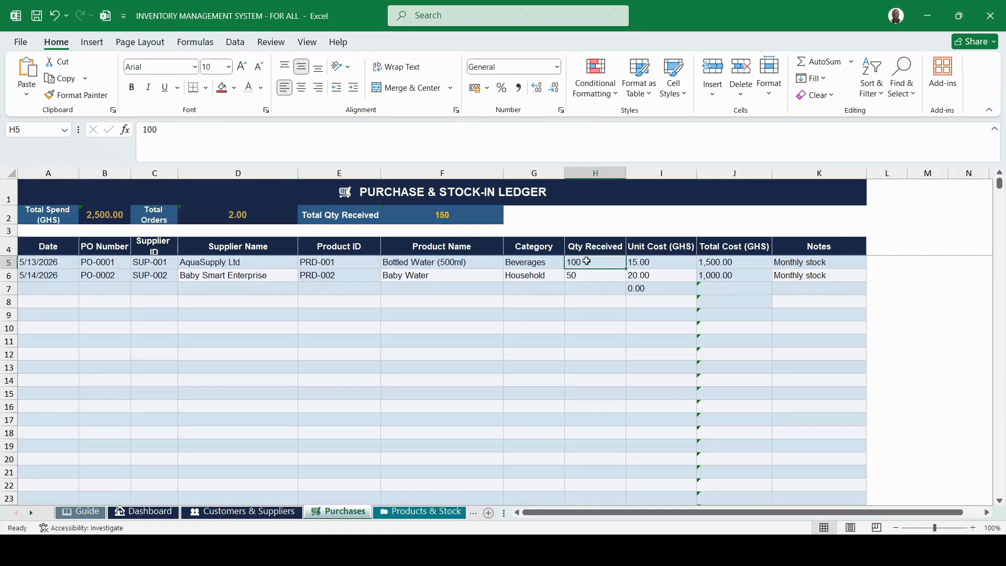
click(579, 275)
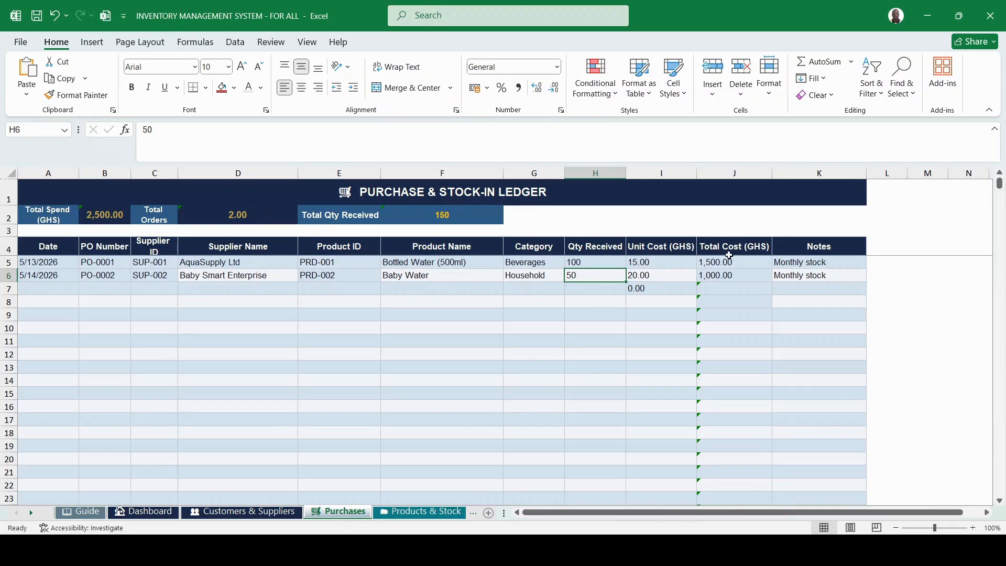
click(31, 284)
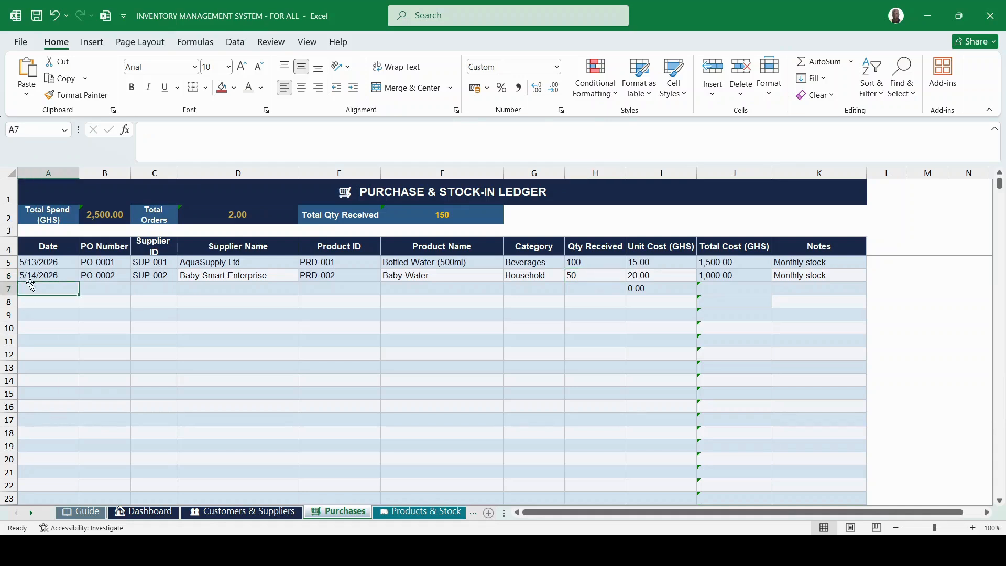
Fill row 7's date, PO number and supplier ID series: 5/15/2026, PO-0003, SUP-003.
click(72, 277)
drag(79, 282, 77, 292)
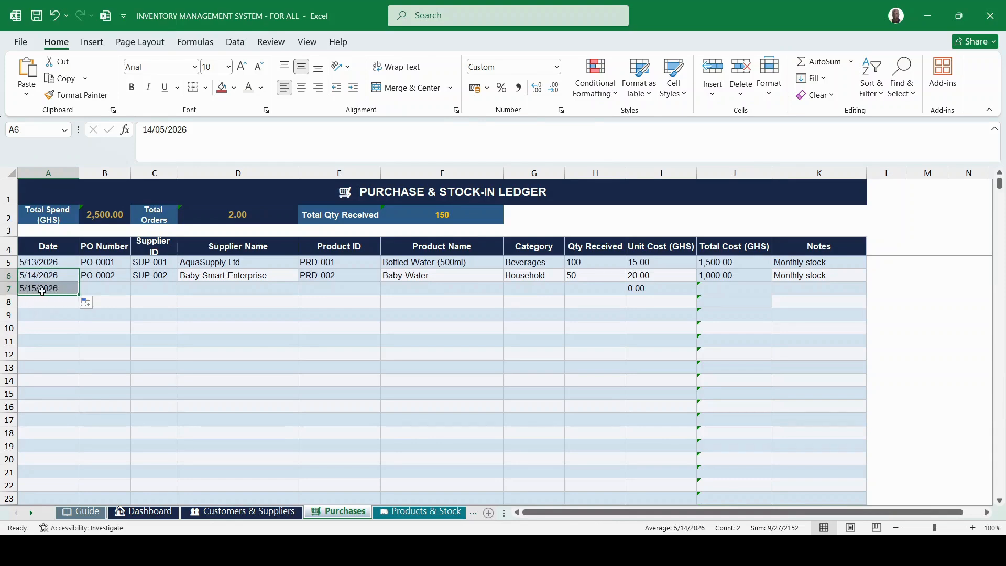
click(101, 283)
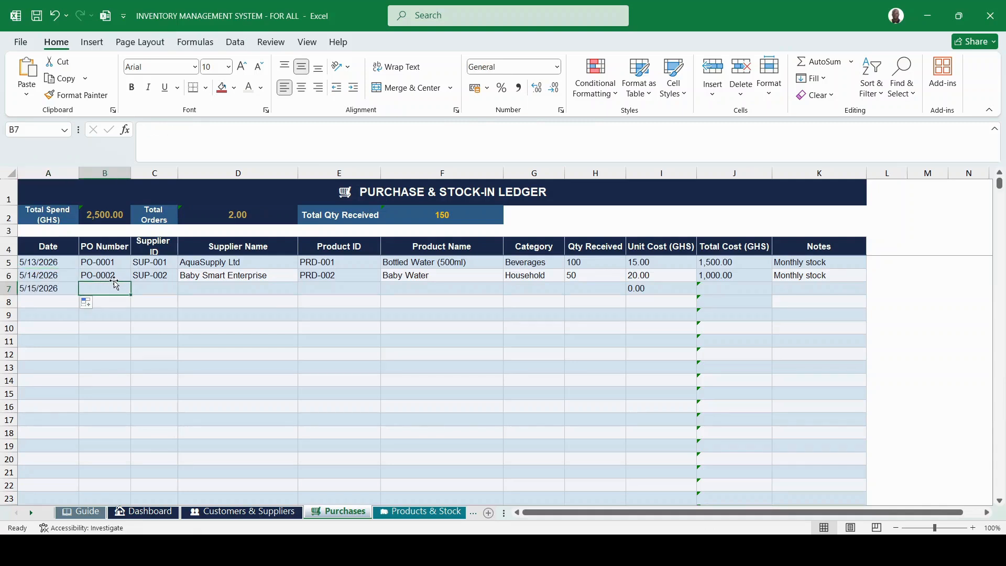
click(114, 275)
drag(128, 283, 126, 289)
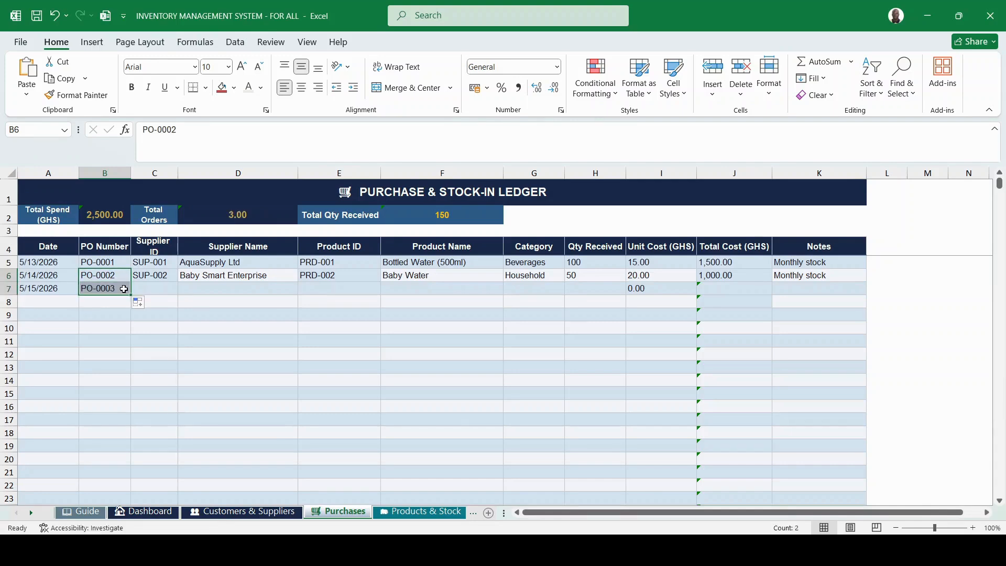
click(152, 286)
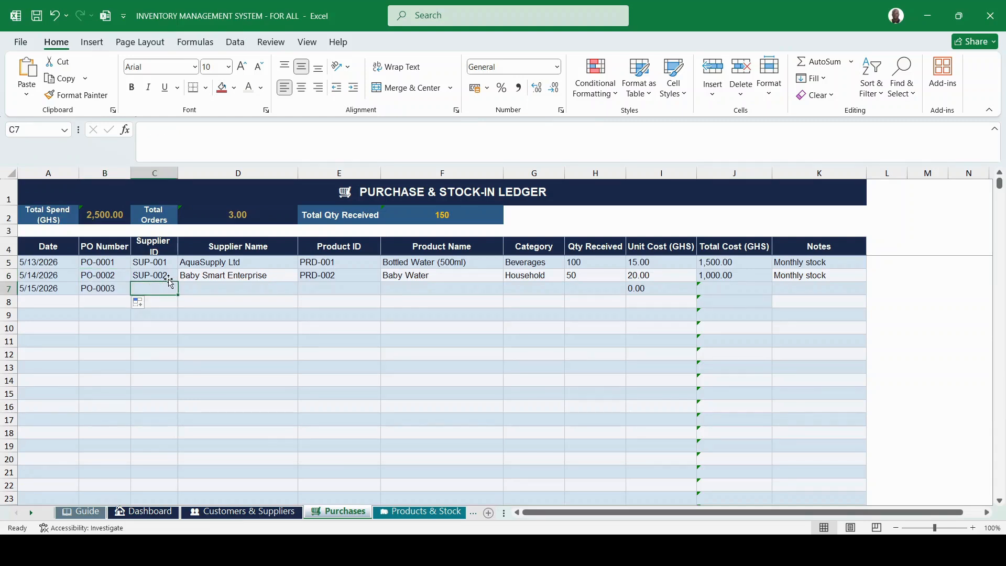
click(173, 276)
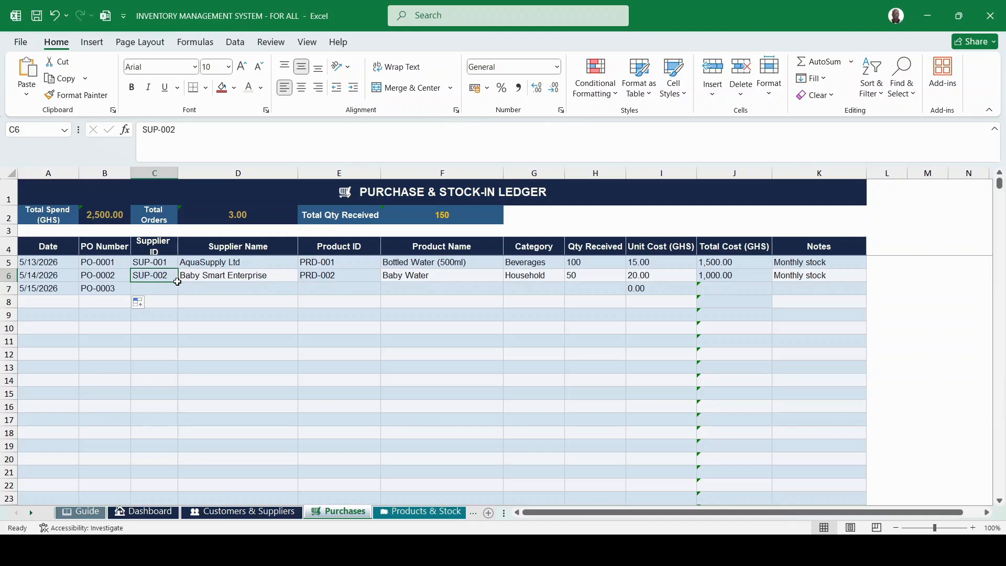
drag(176, 281, 195, 287)
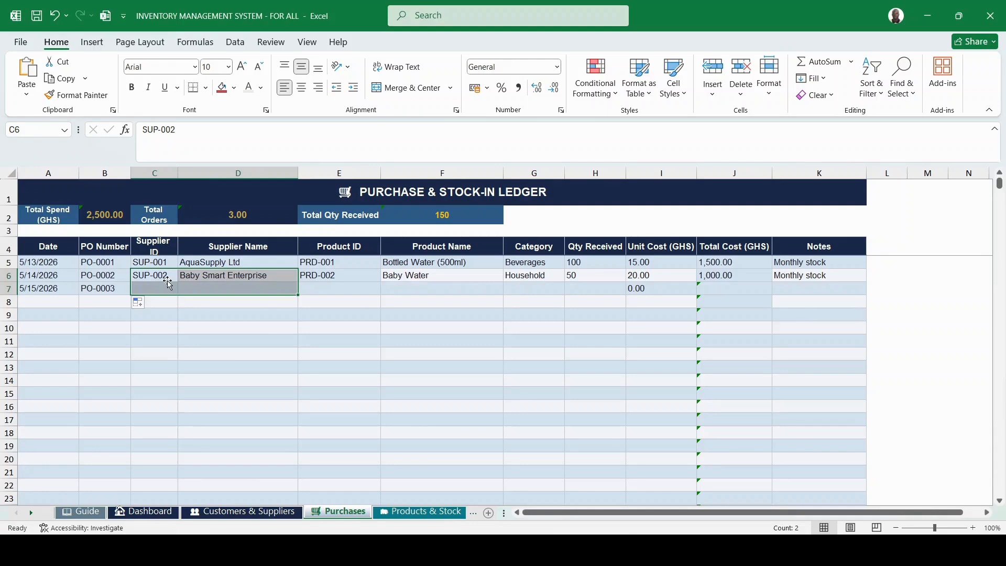
click(261, 327)
click(161, 276)
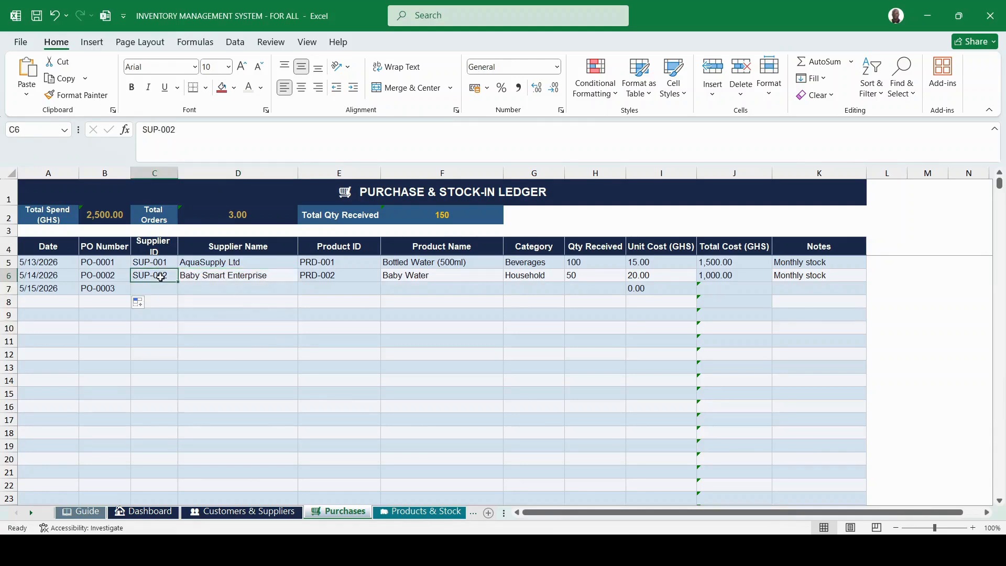
drag(177, 282, 175, 290)
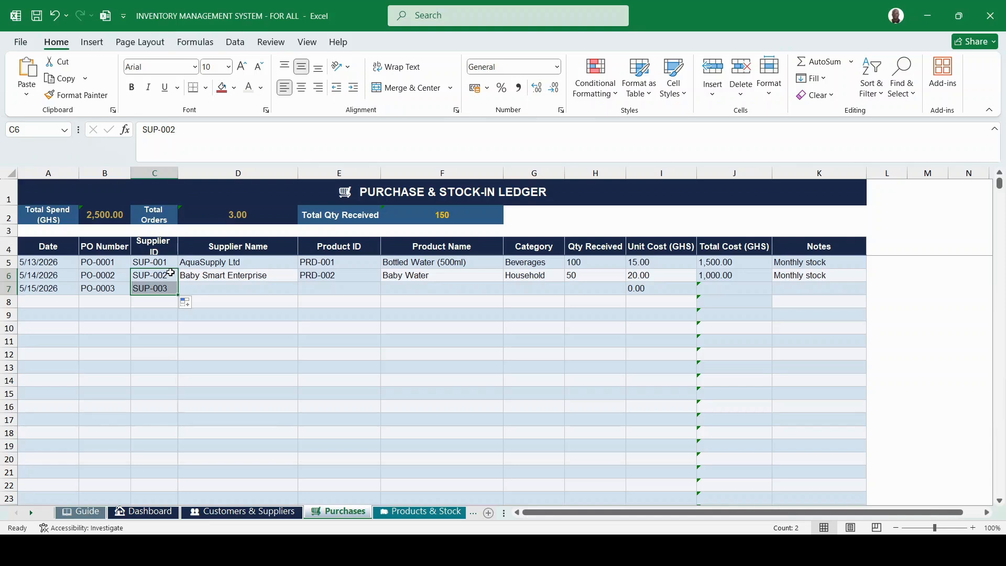
Enter supplier Kokovi Supermarket, product PRD-003 and product name Tomatoes in row 7.
click(212, 290)
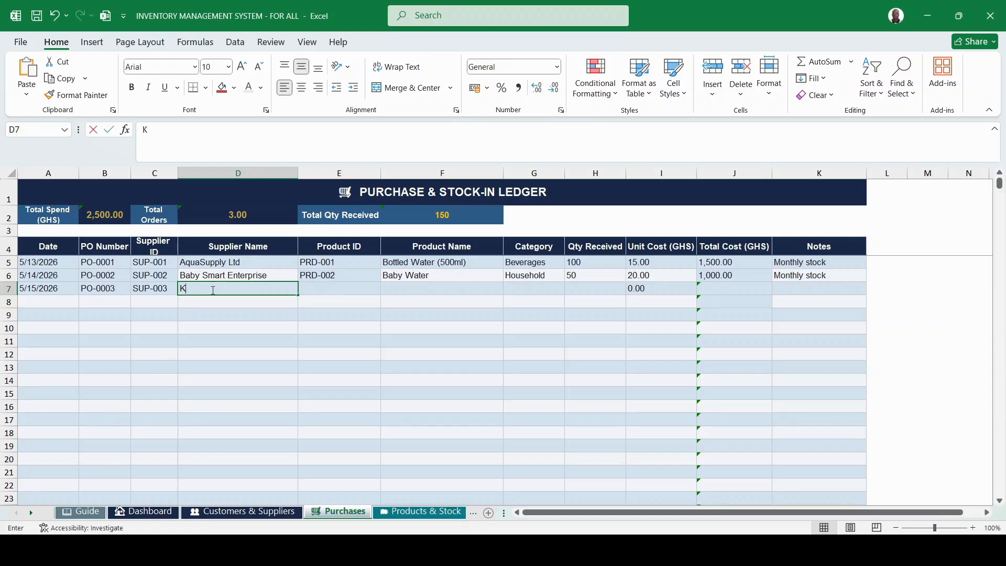
text(Kokovi S)
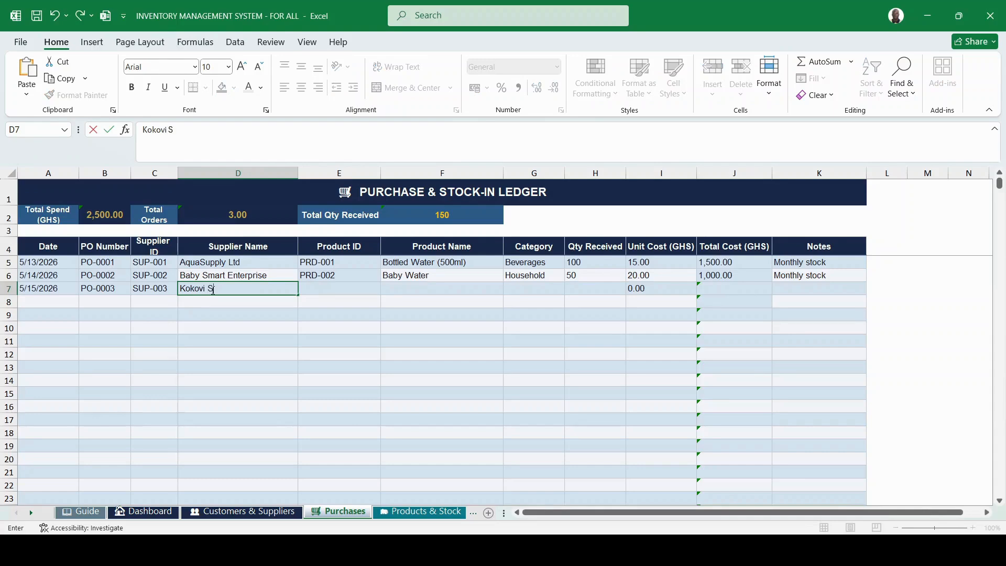
text(upermarket)
click(331, 287)
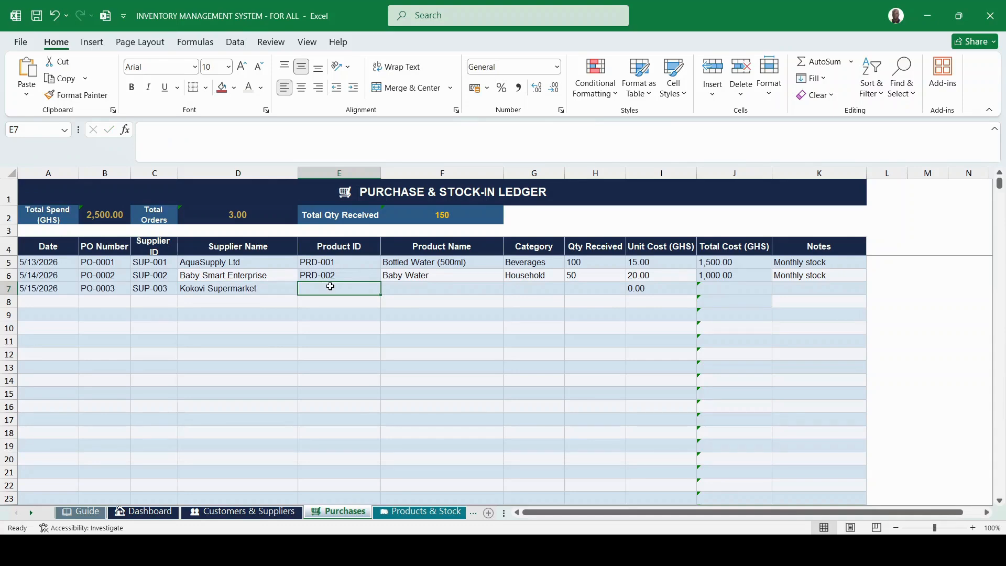
text(PRD)
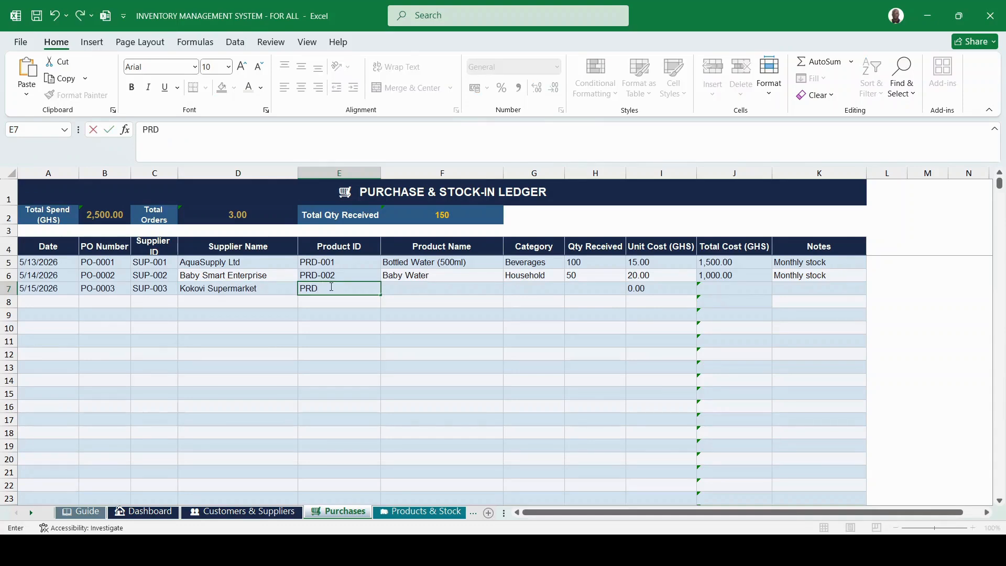
text(-003)
click(437, 288)
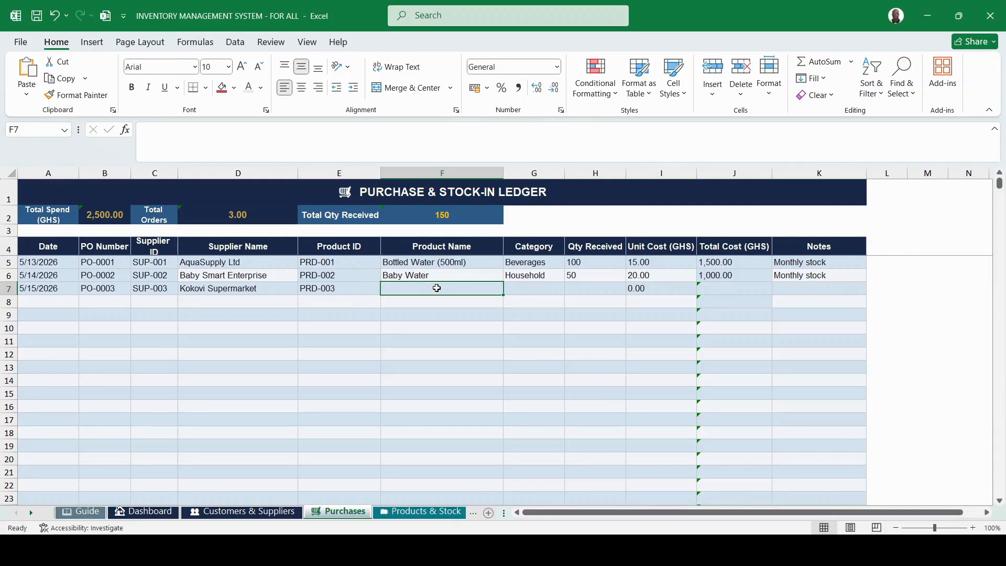
text(To)
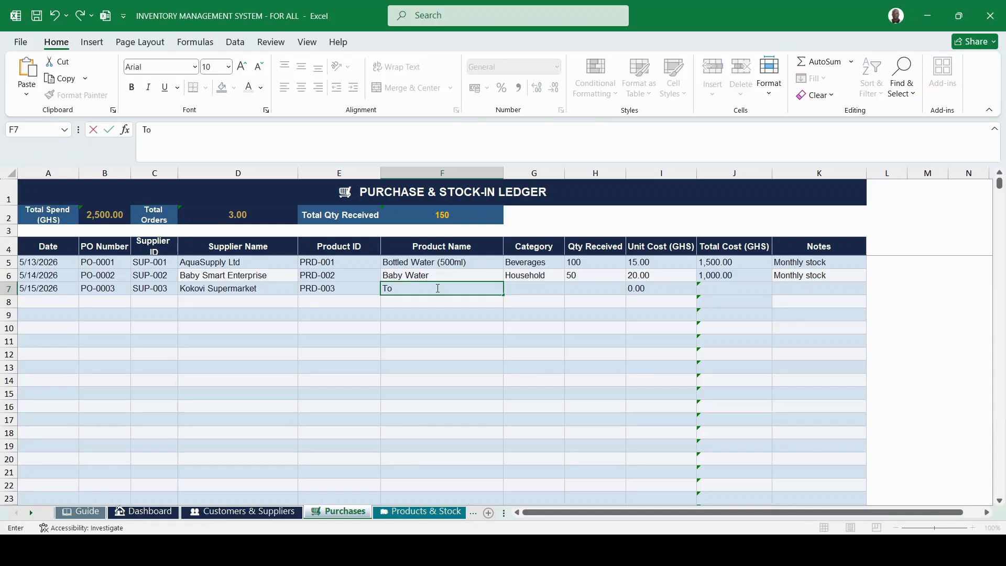
text(matoes)
click(538, 287)
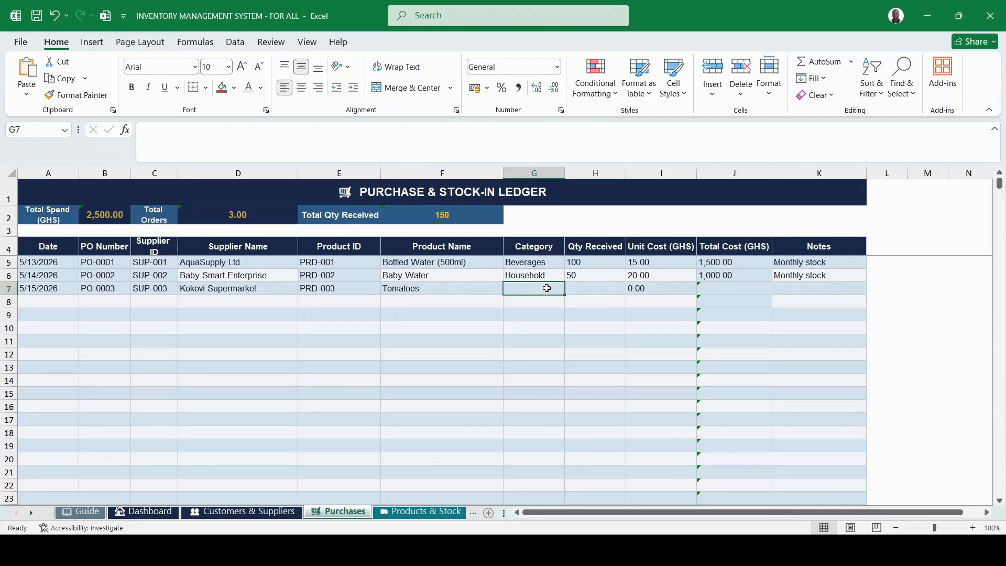
Set the row's category to Cooking, quantity received 100 and unit cost 5.00.
text(Cooking)
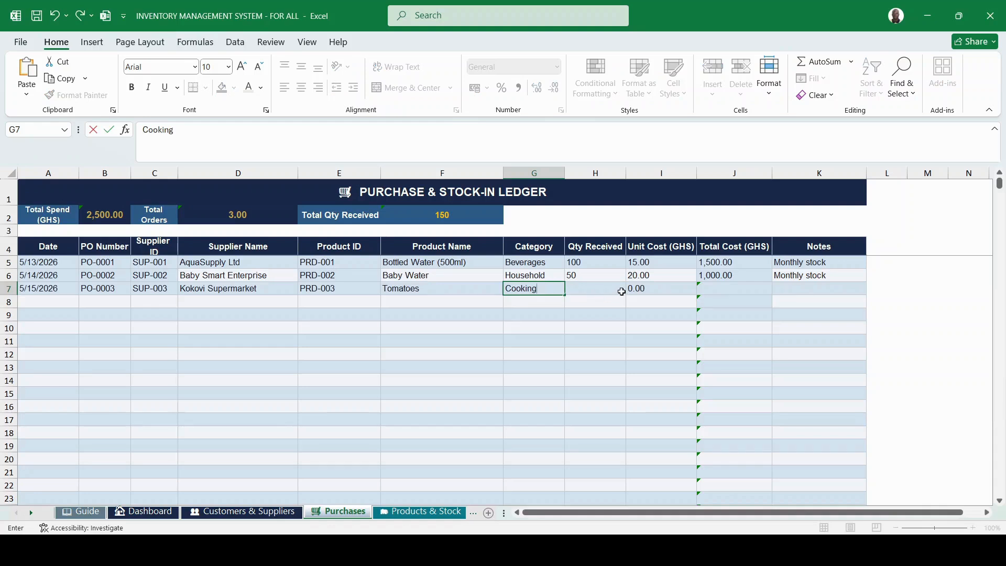
click(606, 288)
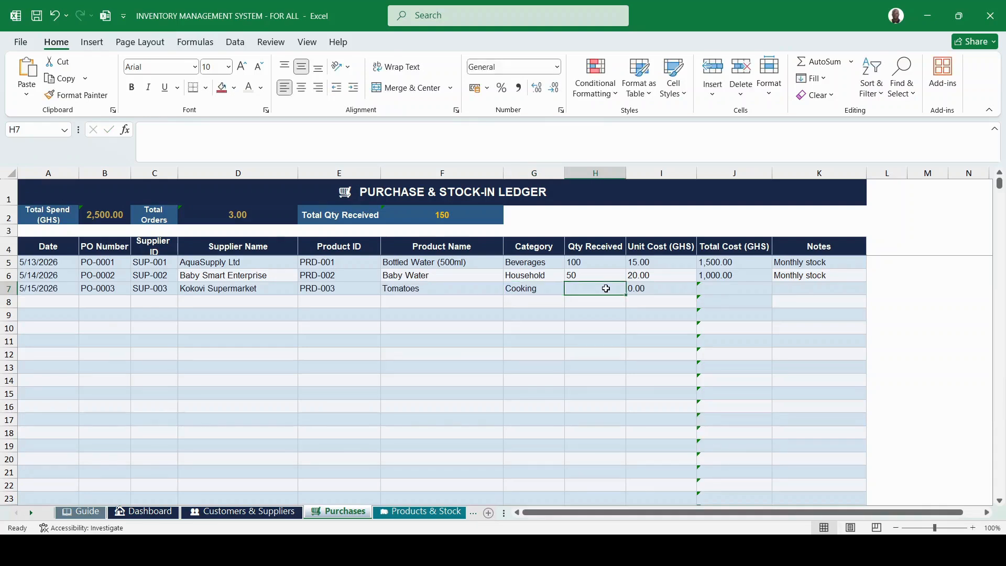
text(100)
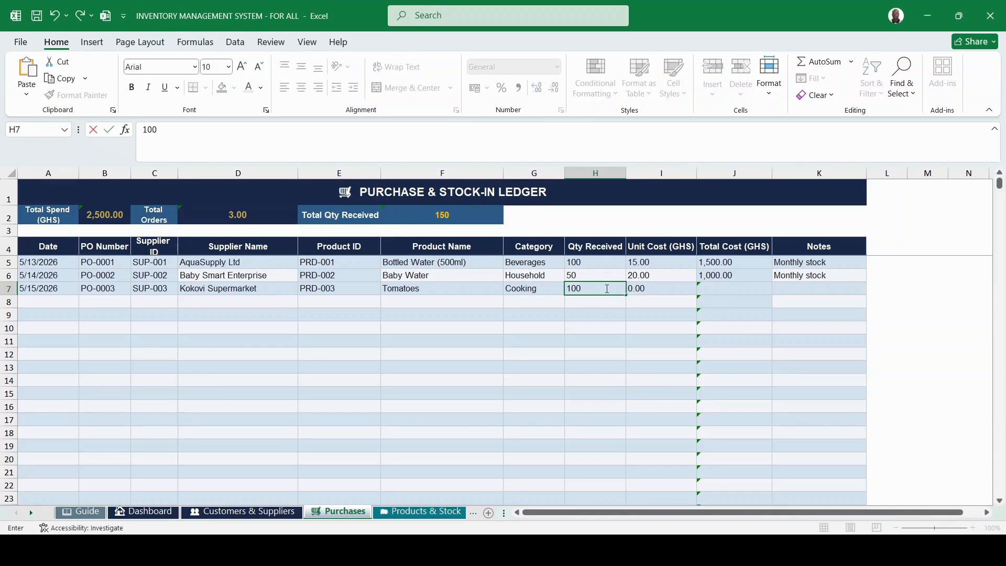
click(661, 288)
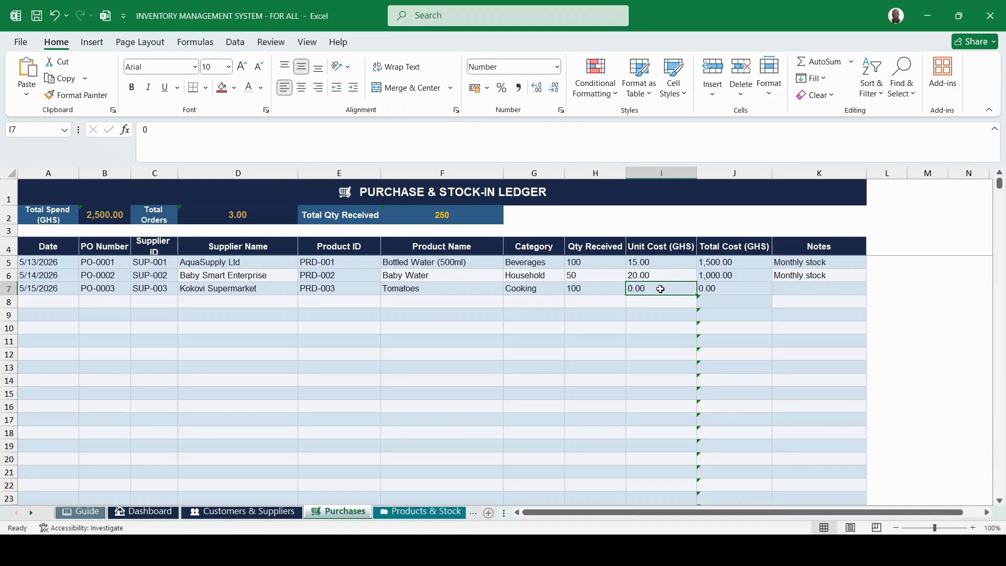
text(5)
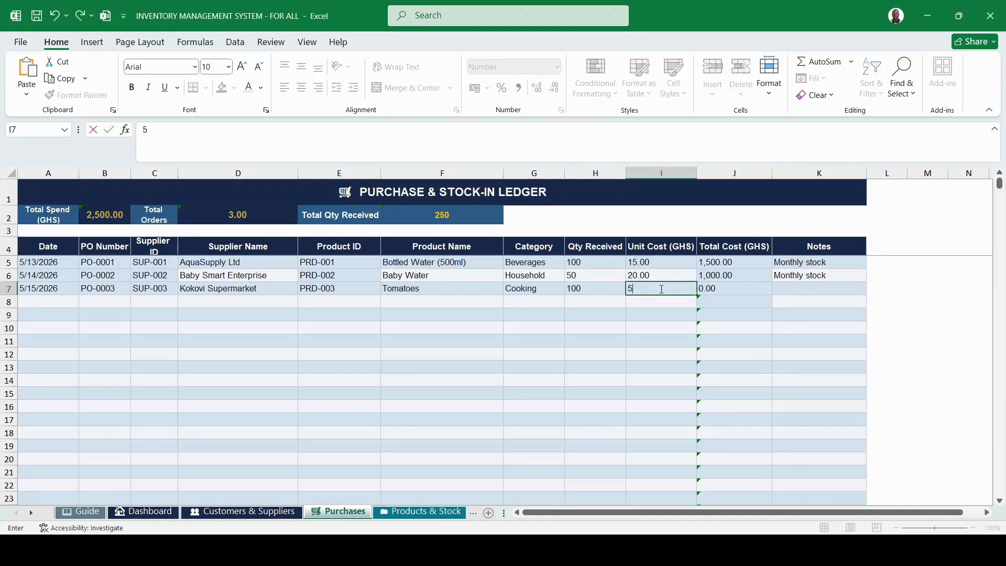
key(Tab)
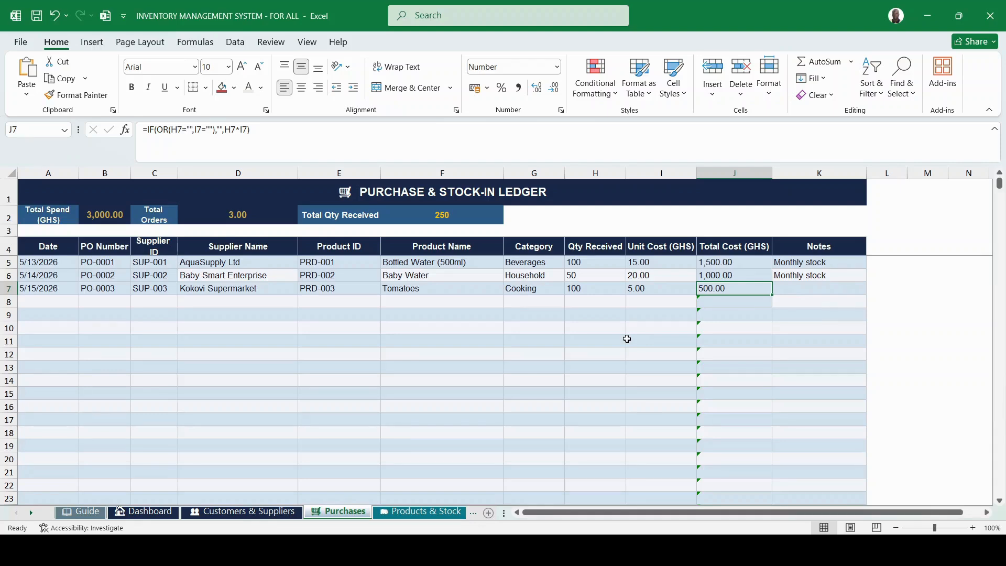
Show the Products & Stock sheet, after briefly checking back on Purchases.
click(412, 513)
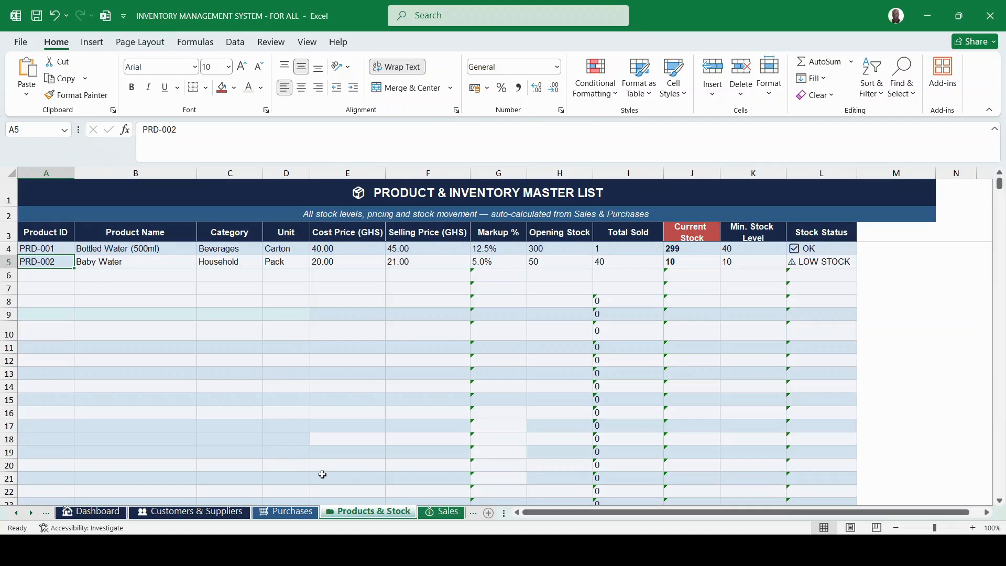
click(288, 512)
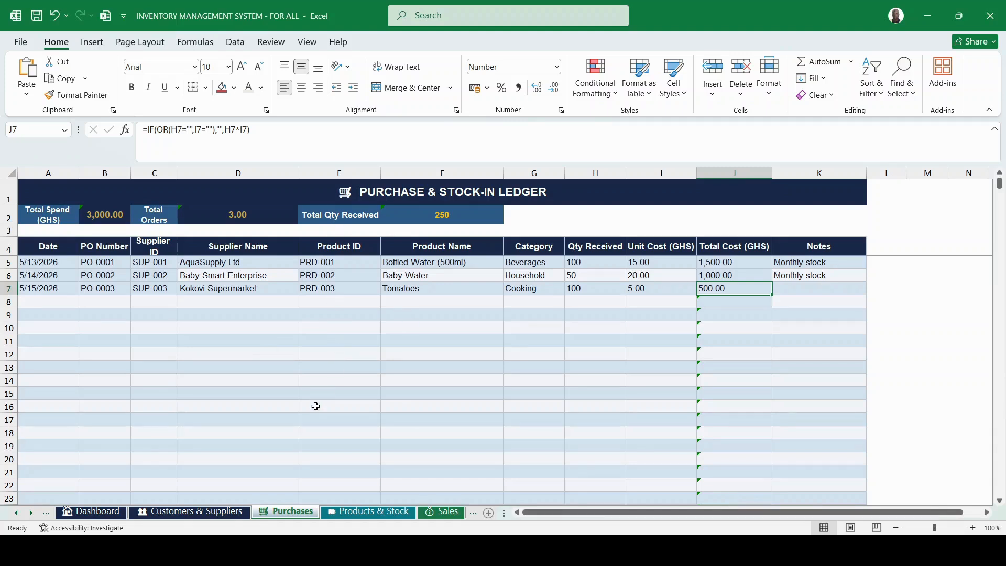
click(353, 511)
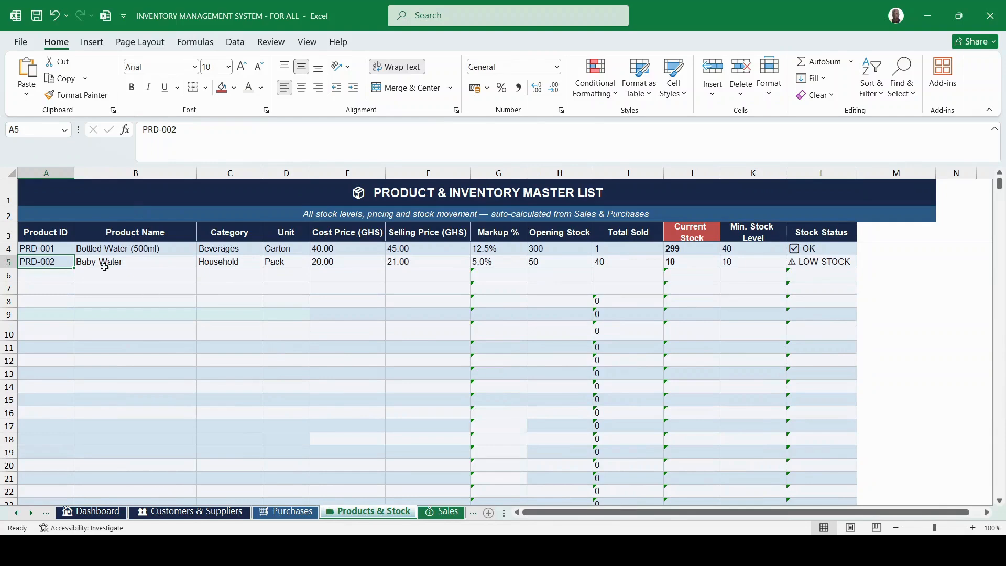
Continue product IDs to PRD-003 and enter Tomatoes, category Cooking, unit Carton.
click(57, 274)
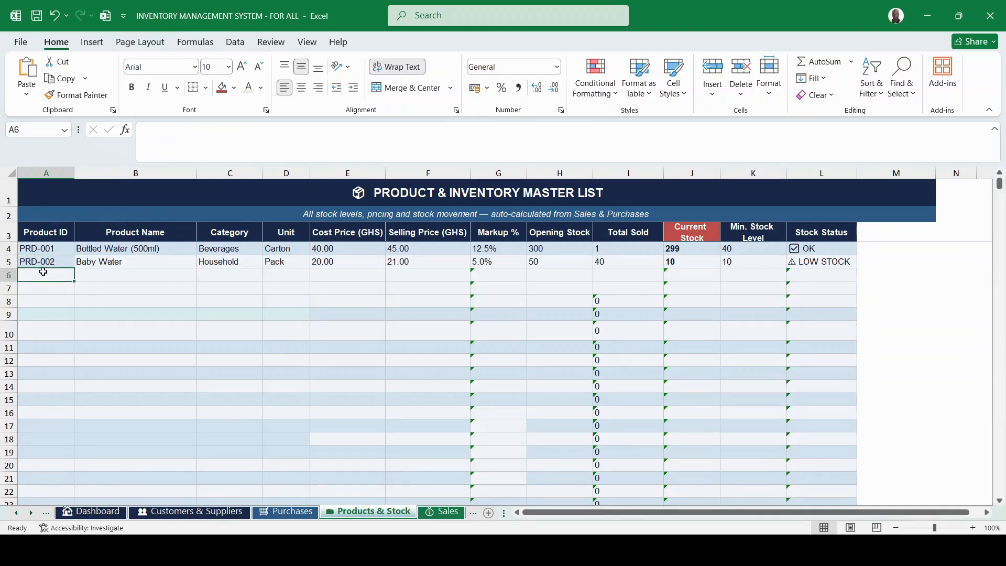
click(41, 264)
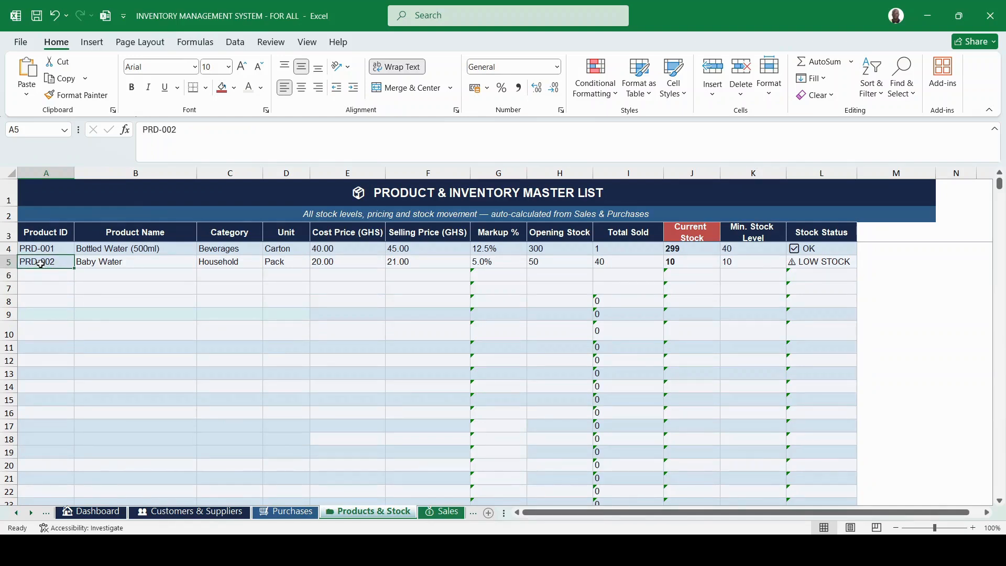
drag(72, 265, 74, 278)
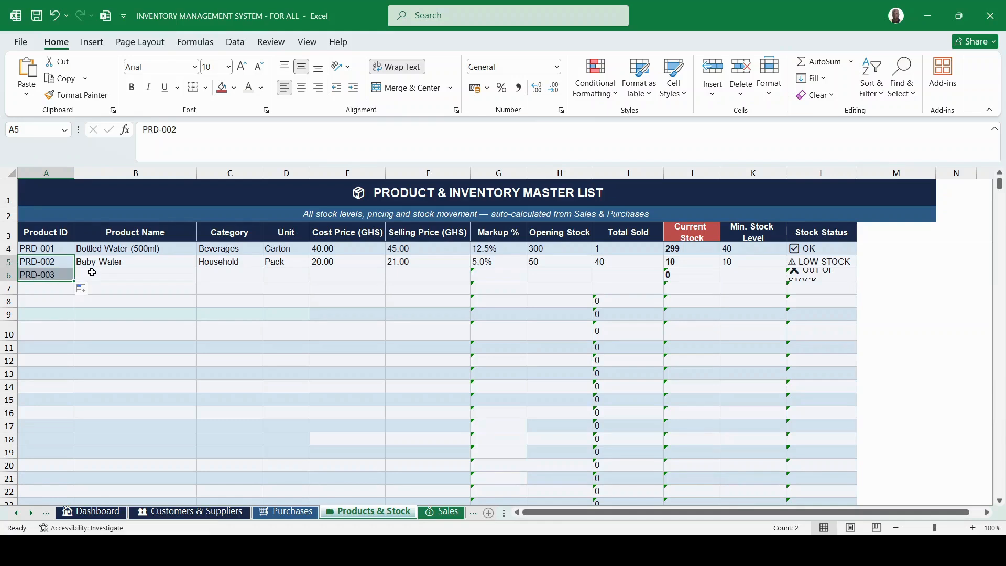
click(91, 273)
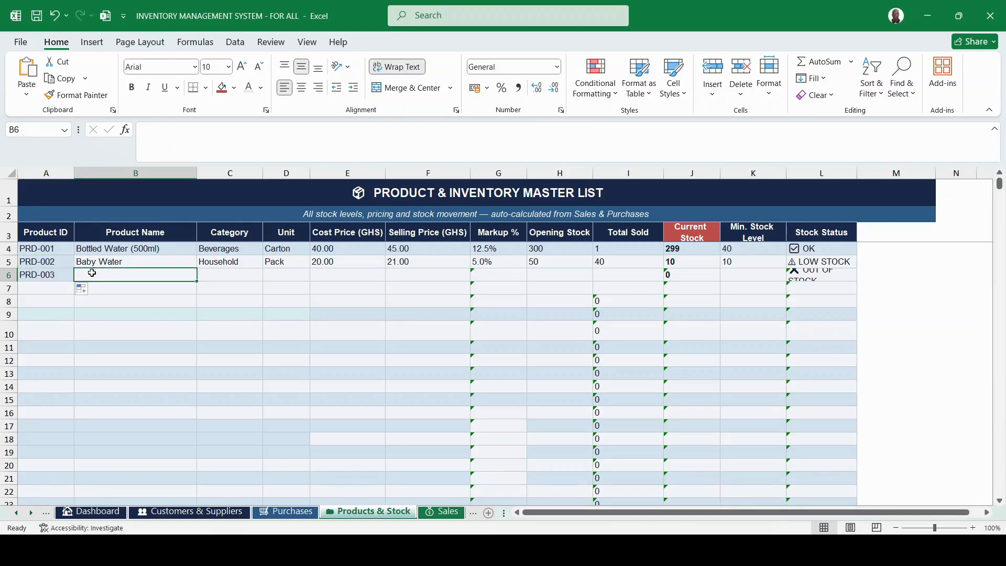
text(Tom)
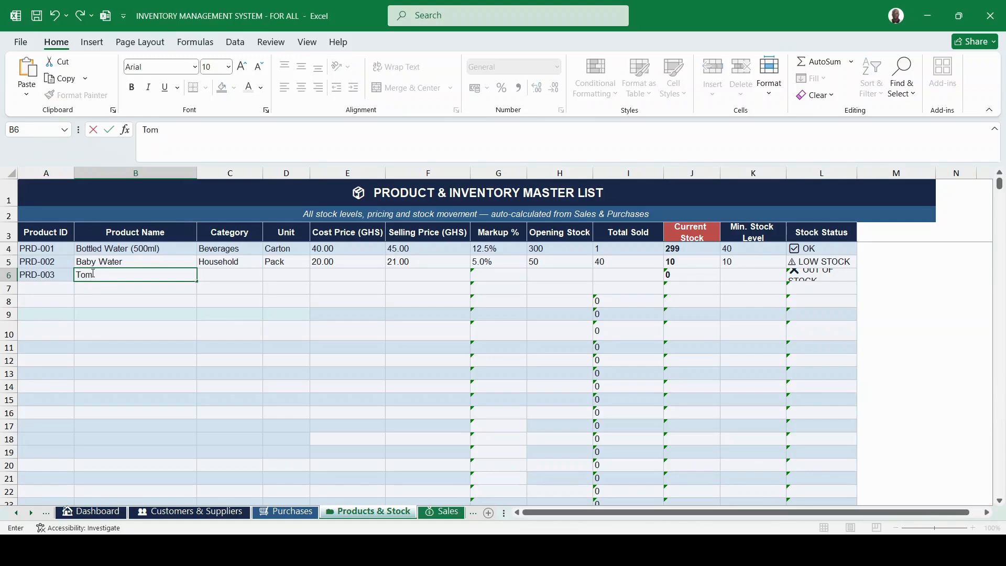
text(atoes)
click(210, 271)
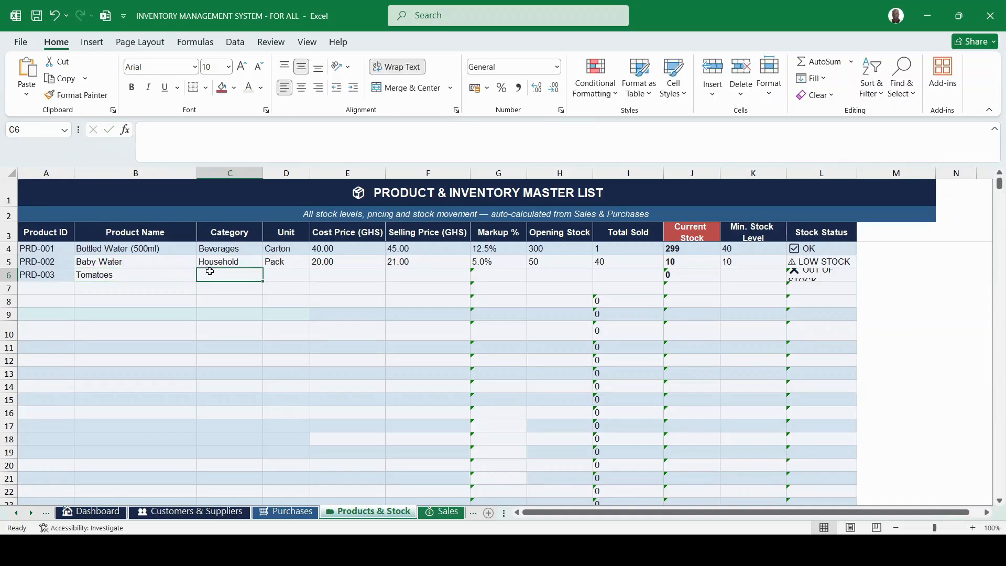
text(Cooking)
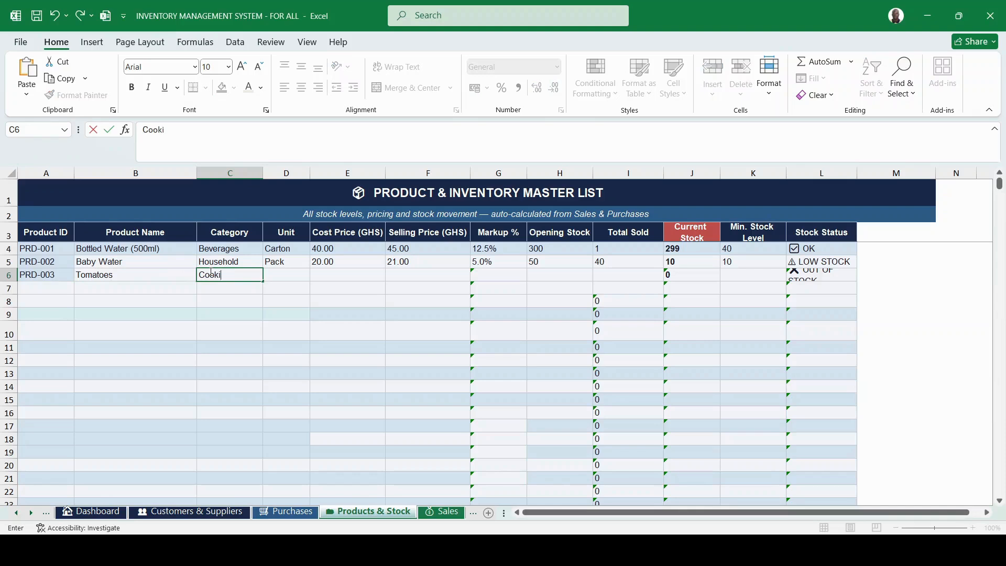
click(288, 274)
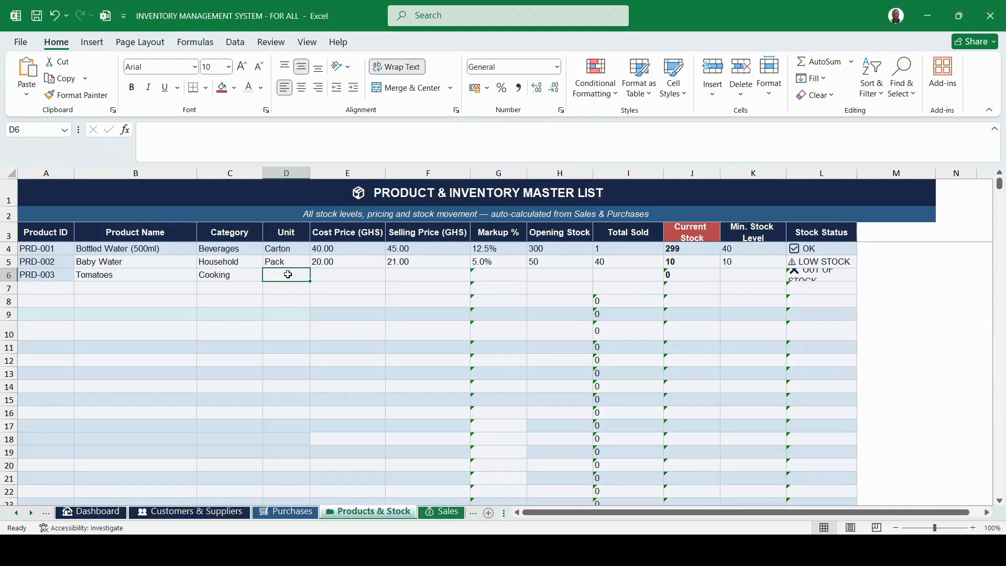
text(Carton)
key(Tab)
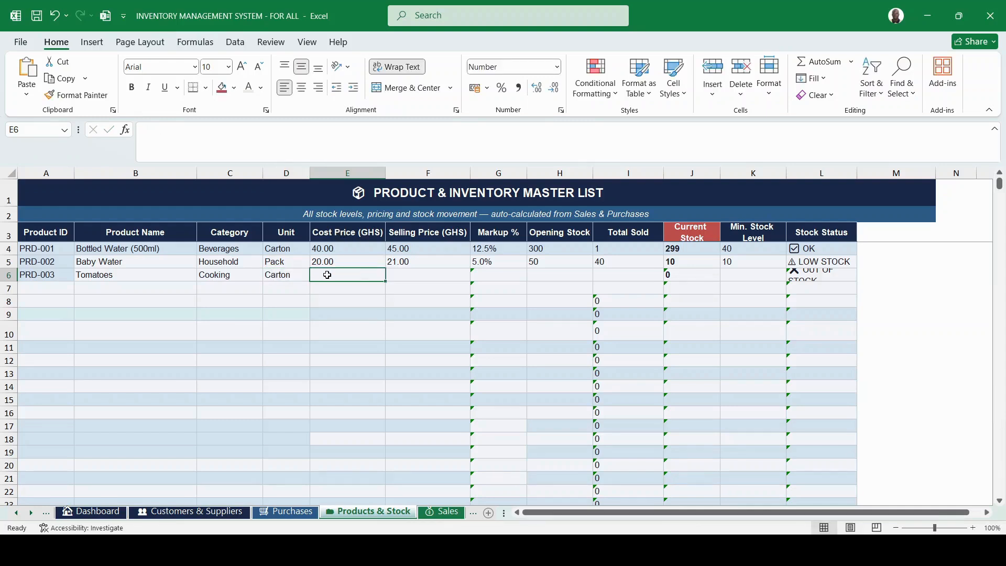
Give Tomatoes cost price 5.00, selling price 6.00 and opening stock 100.
text(5)
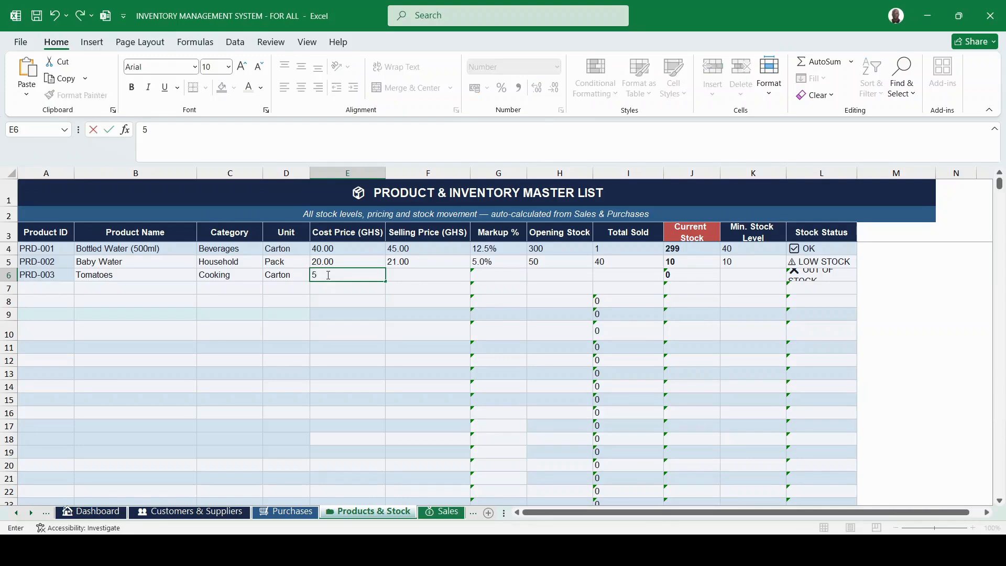
click(403, 274)
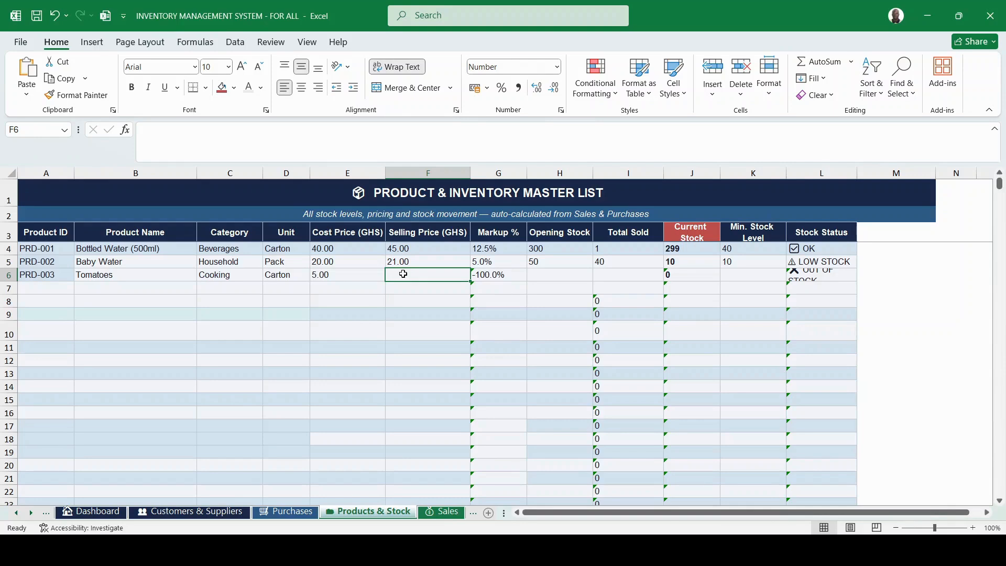
text(6)
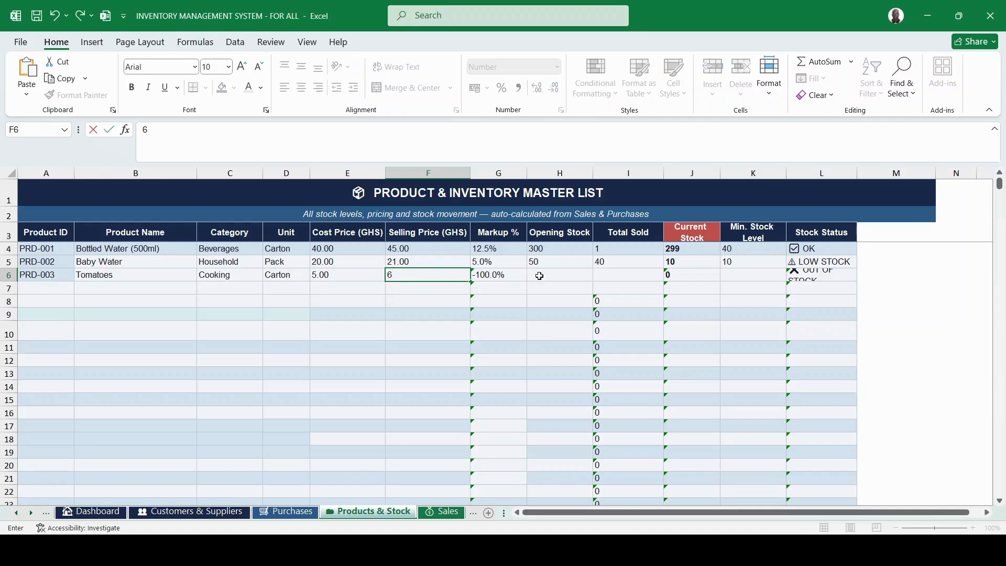
key(Tab)
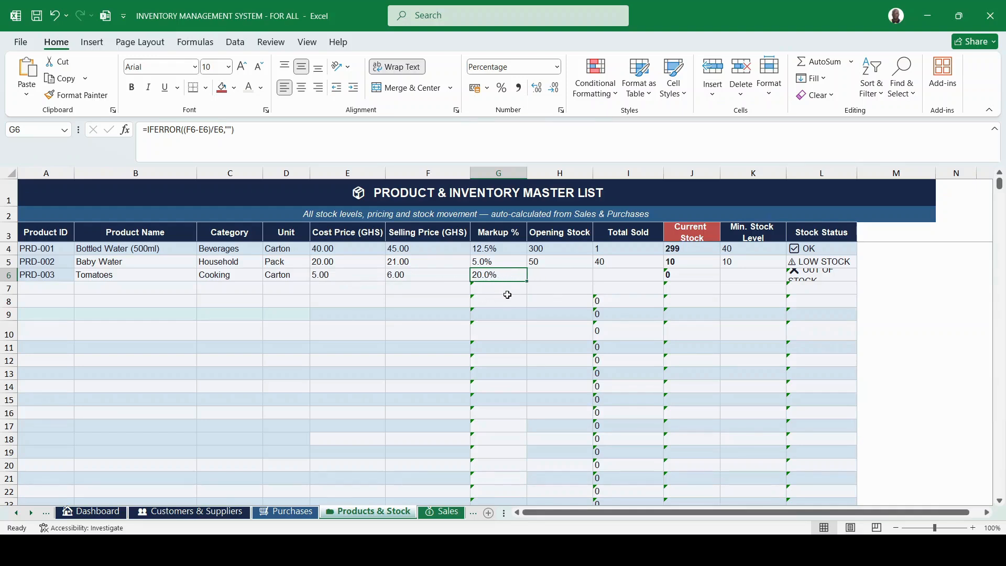
click(541, 273)
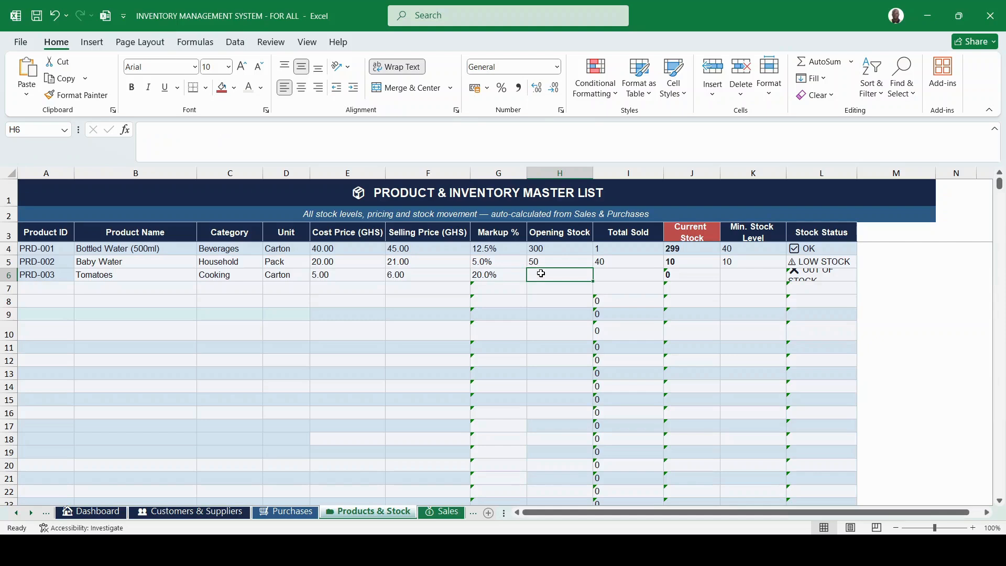
text(100)
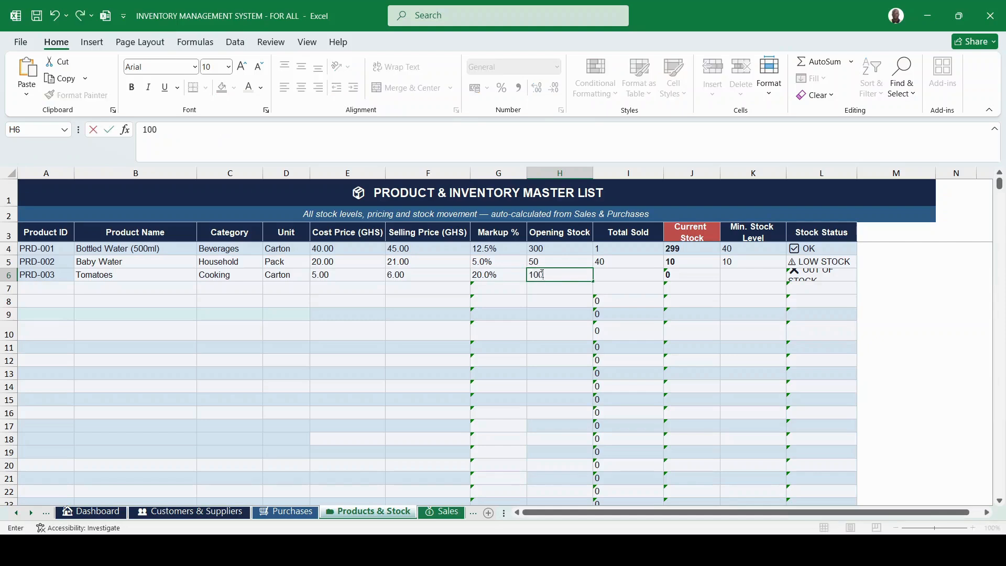
click(629, 271)
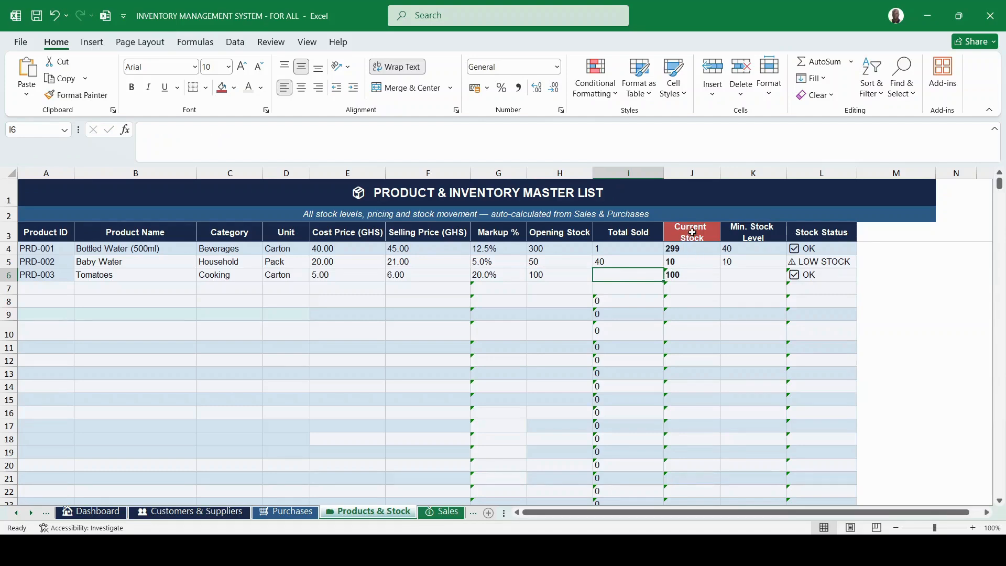
click(681, 227)
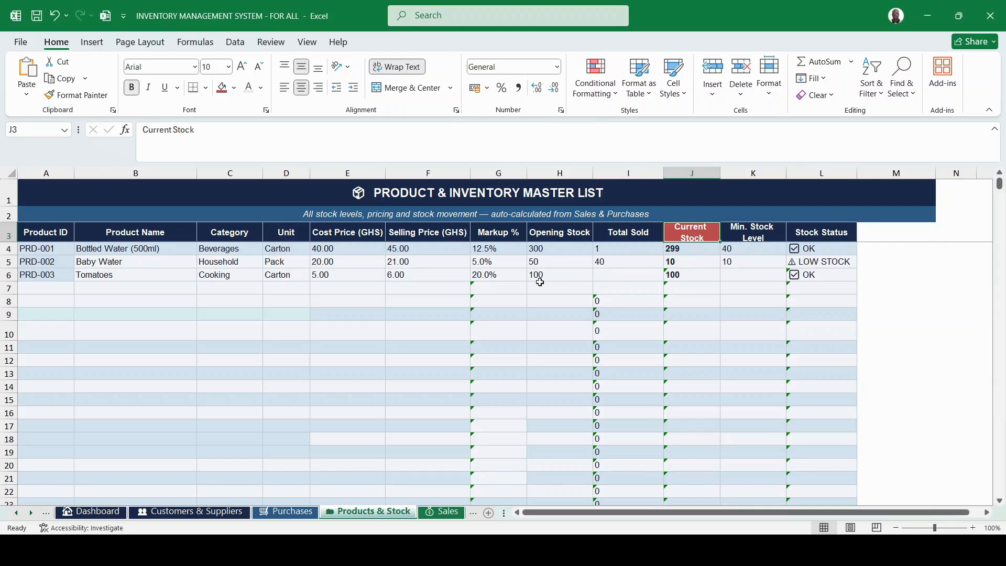
click(611, 275)
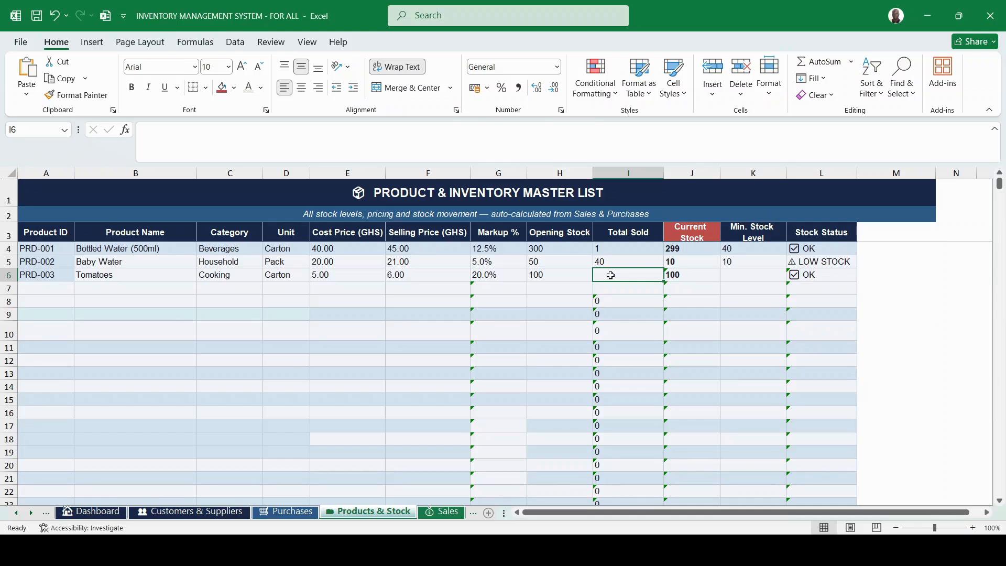
Enter 20 as the Tomatoes Total Sold in I6.
text(20)
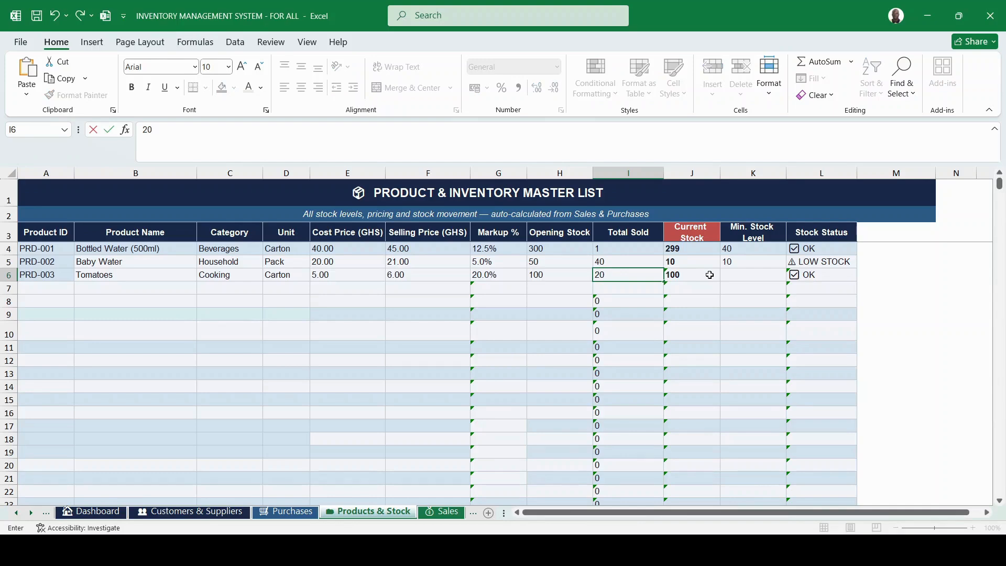
key(Return)
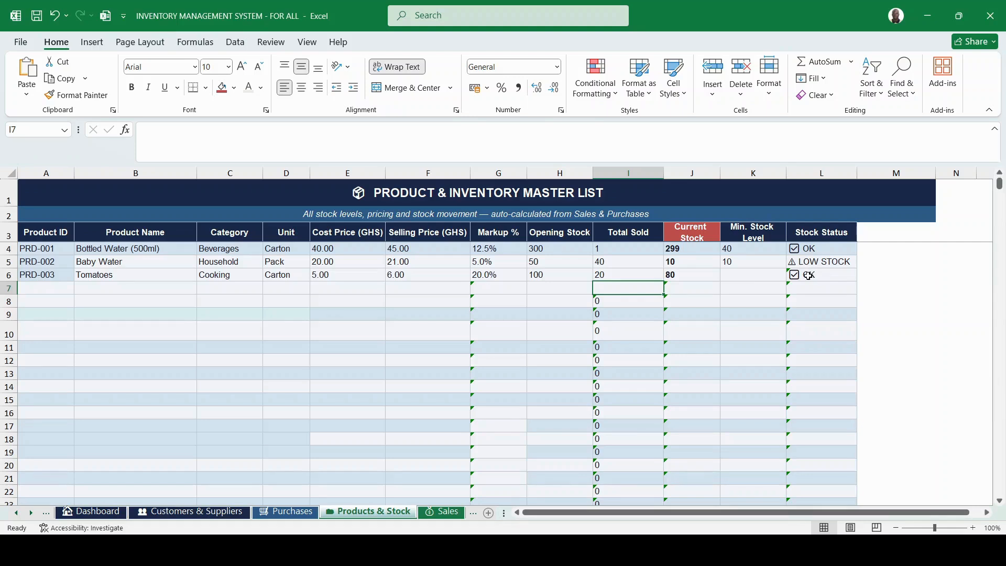
click(93, 513)
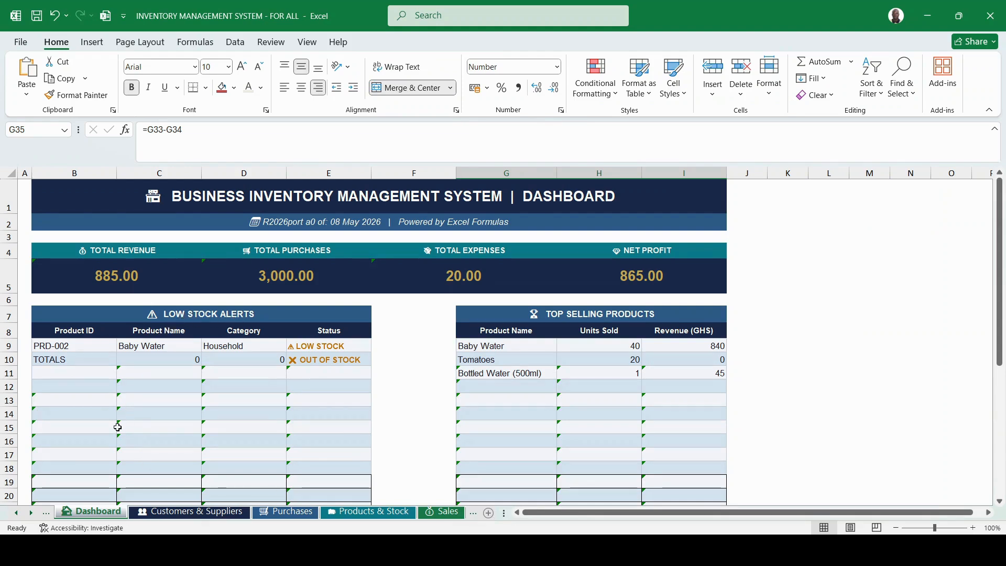
click(351, 511)
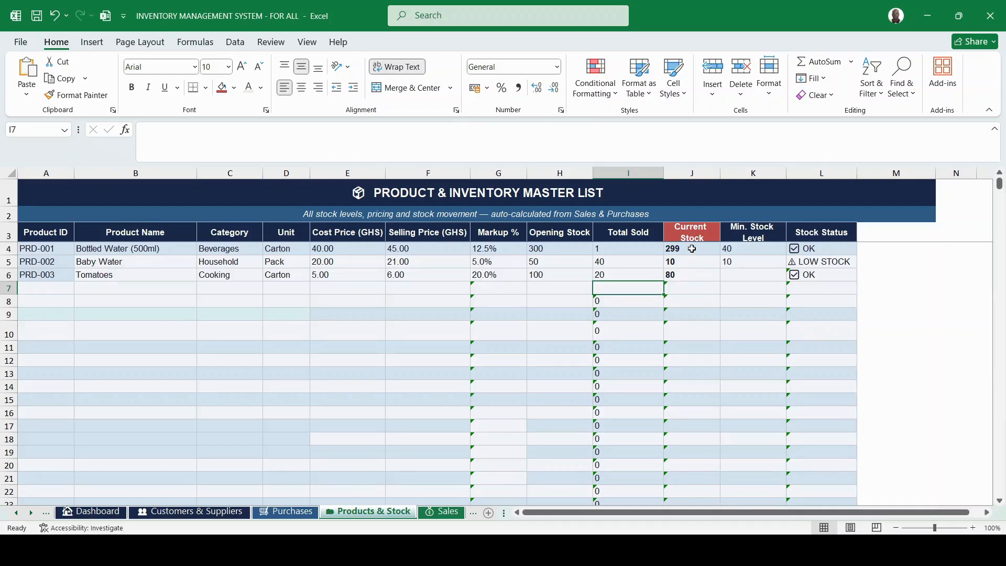
Set the Tomatoes minimum stock level in K6 to 10, then go to the Sales sheet.
click(733, 274)
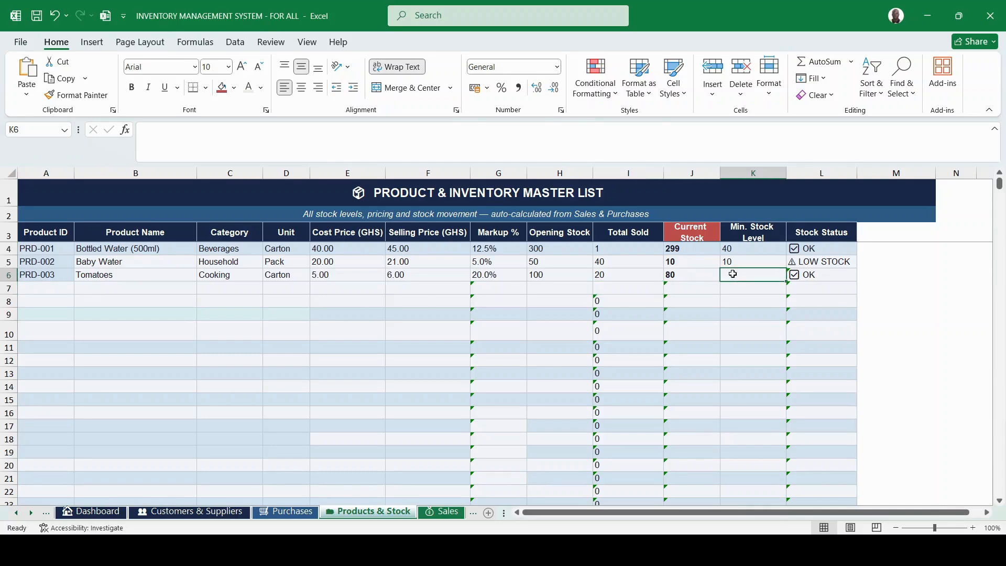
text(10)
click(743, 303)
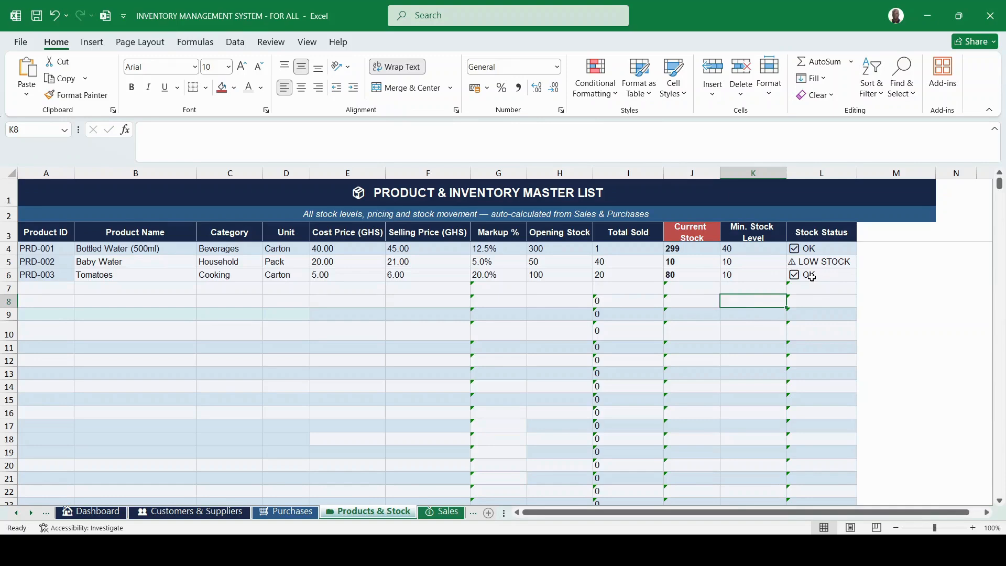
click(441, 512)
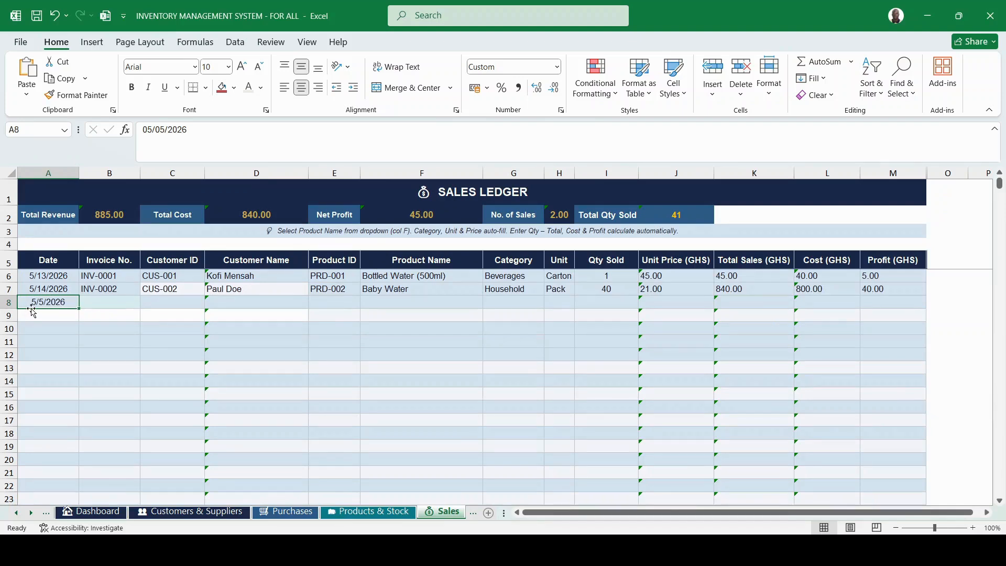
Extend invoice numbers to INV-0003 in row 8 and choose customer CUS-004, auto-filling the name.
click(103, 301)
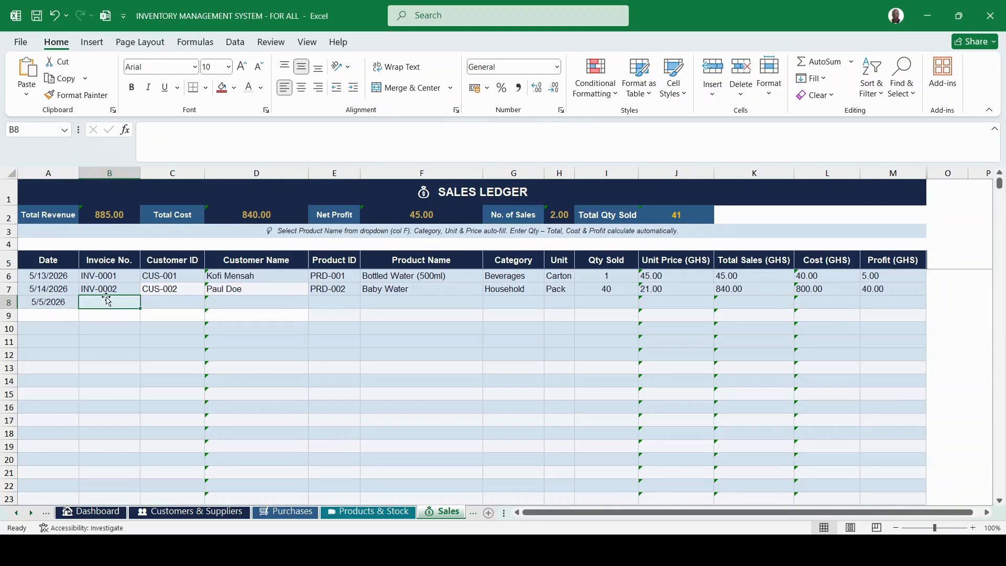
click(105, 288)
drag(140, 295, 139, 305)
click(171, 300)
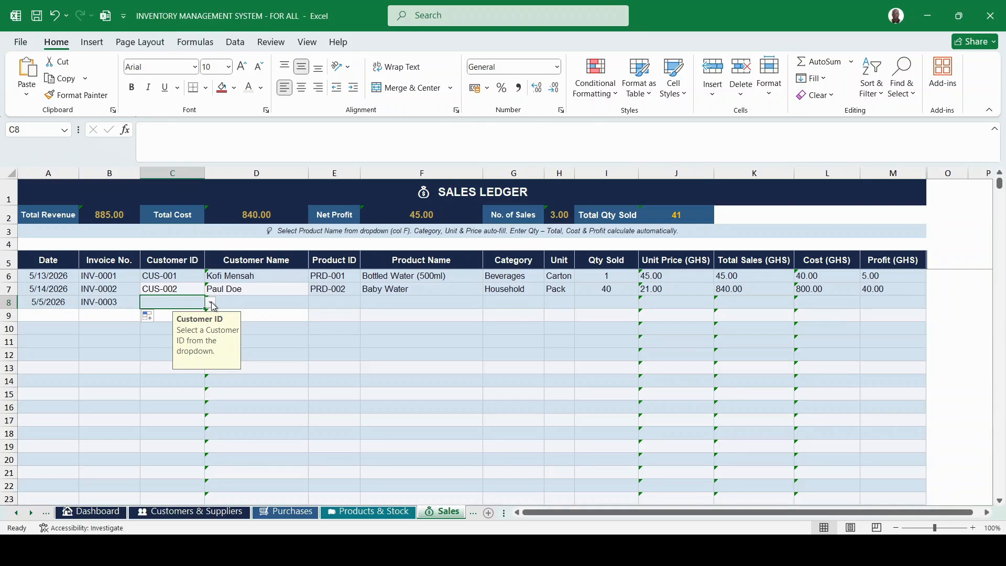
click(180, 351)
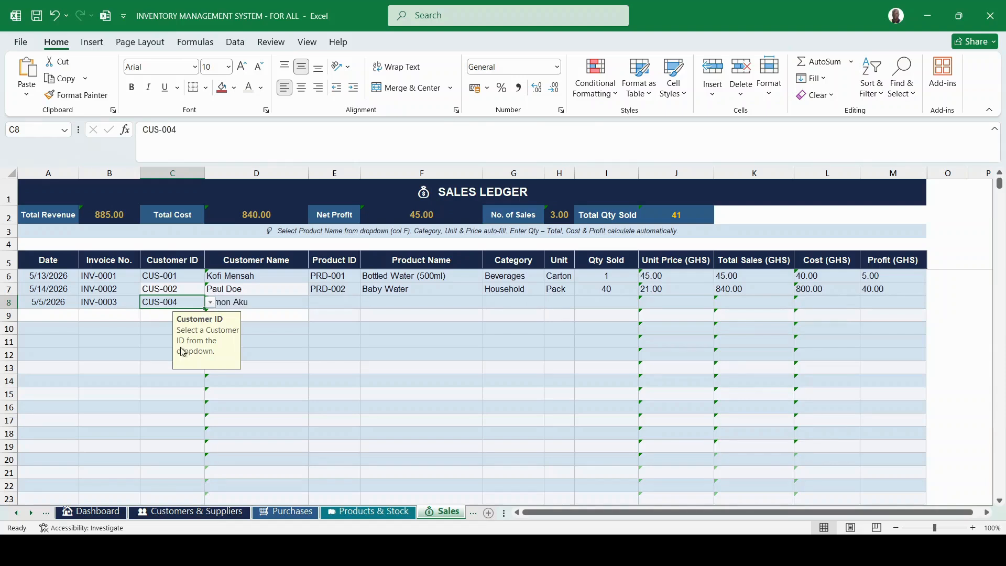
click(267, 303)
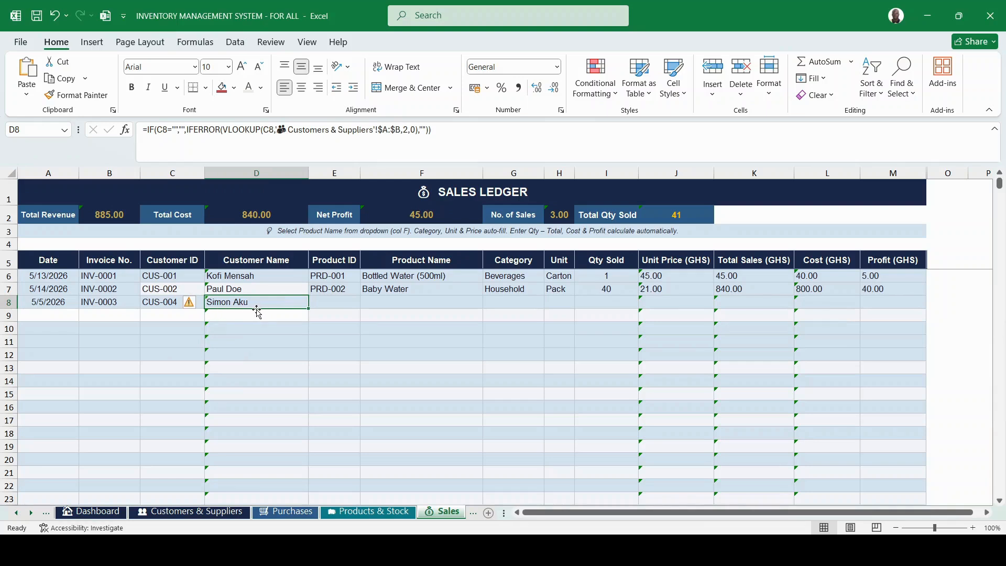
click(320, 301)
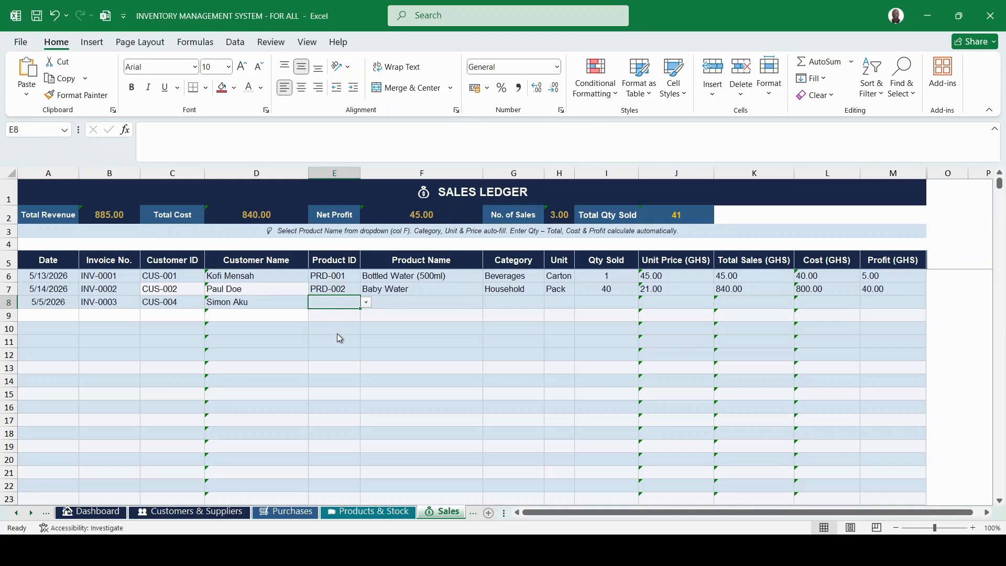
Paste product ID PRD-003 into E8 and confirm the unit price auto-fills as 6.00.
text(PRD-003)
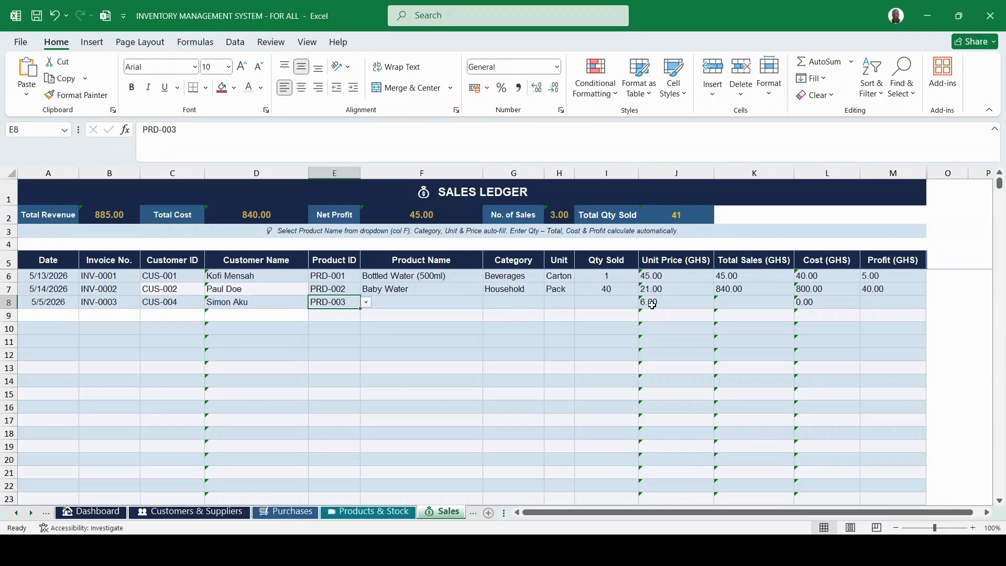
click(664, 263)
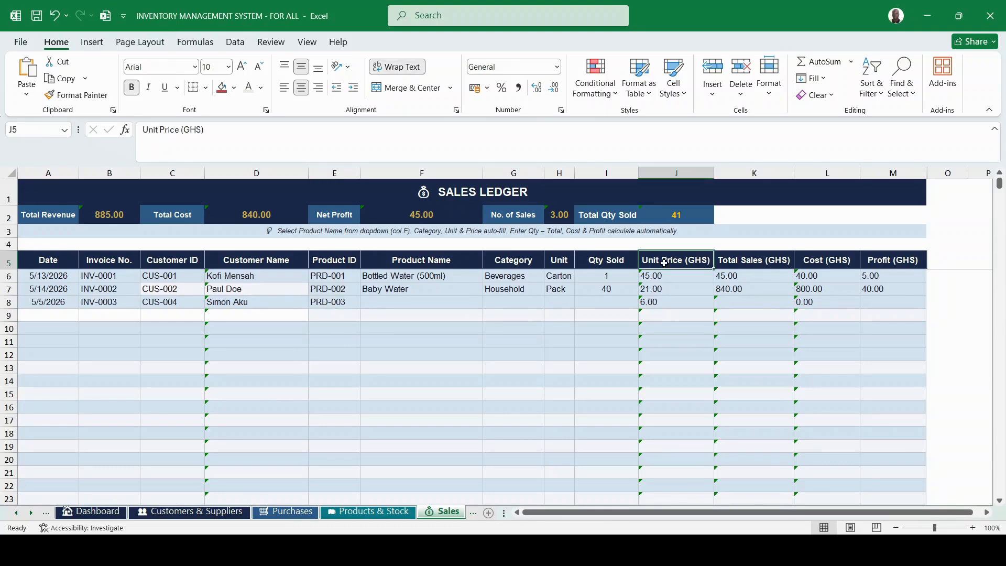
click(653, 303)
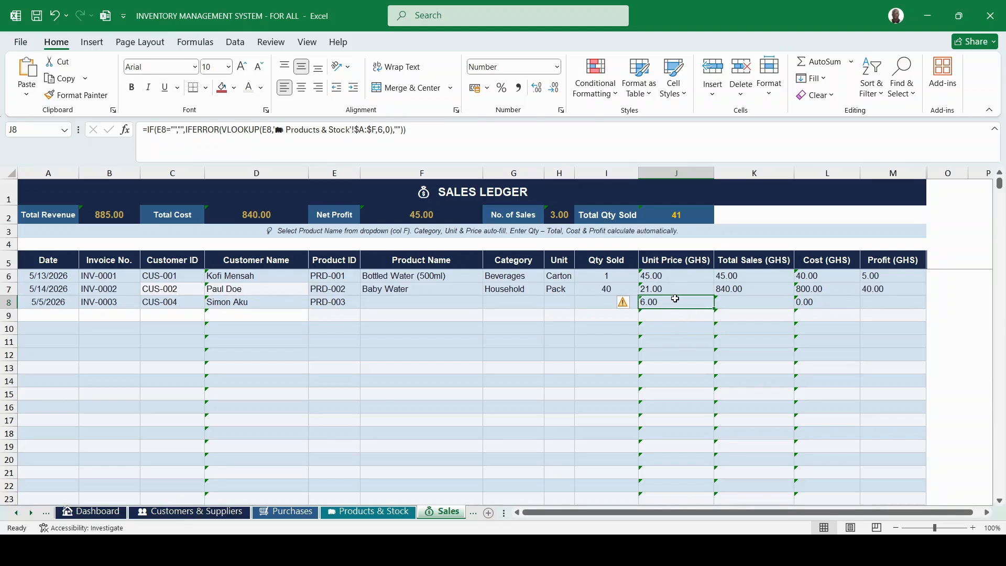
click(344, 304)
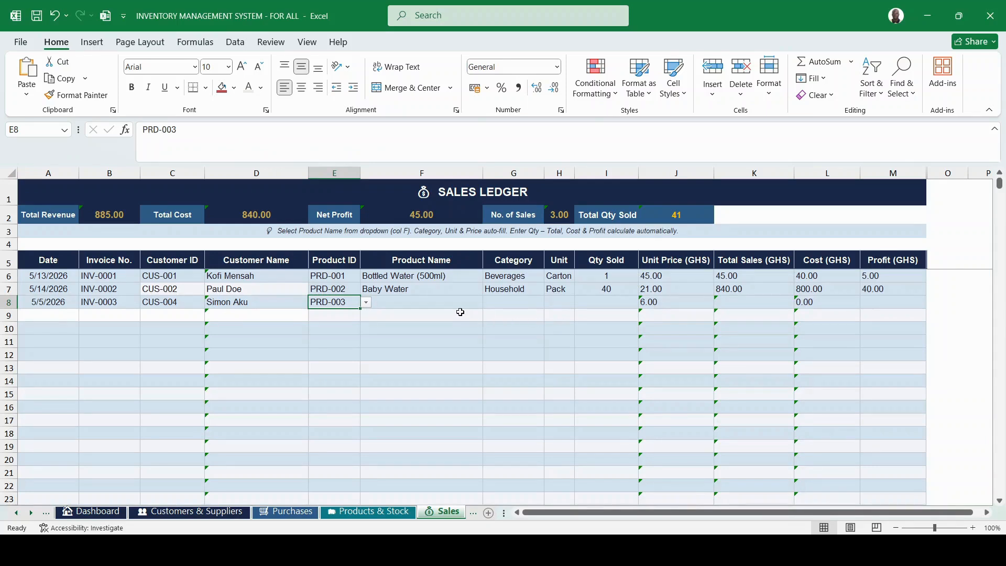
Set the sale's product name to Tomatoes, category to Cooking and unit to Carton.
click(436, 304)
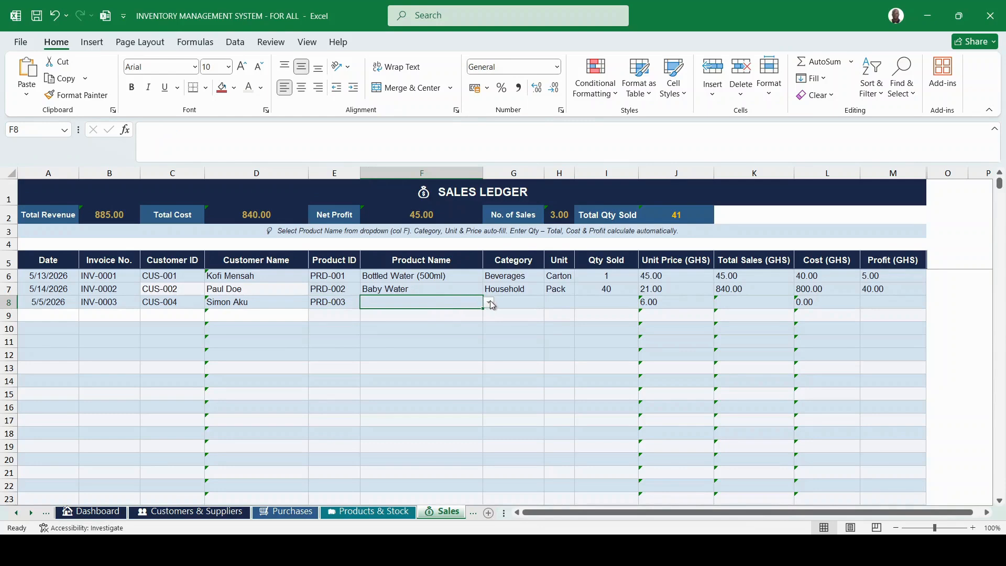
click(401, 334)
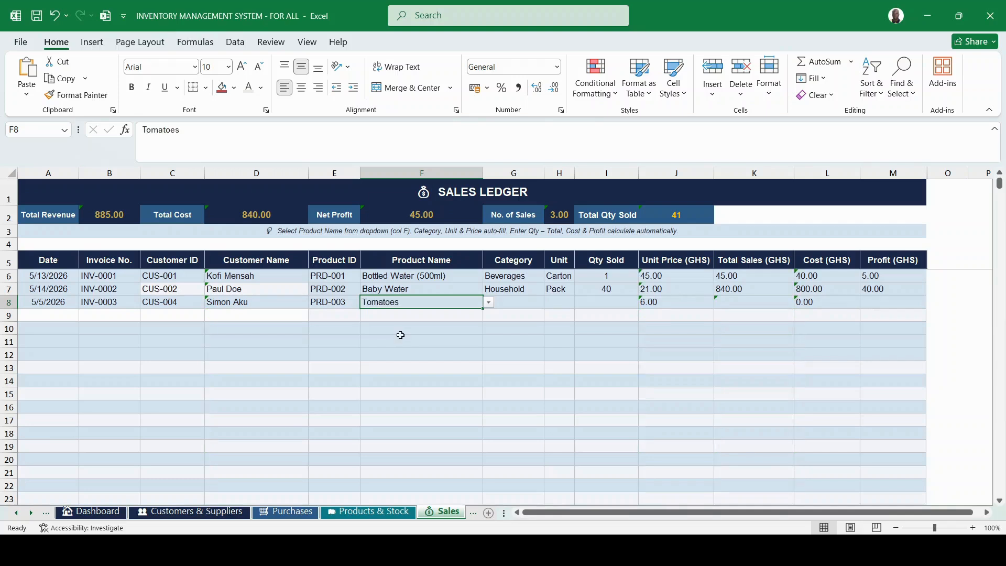
click(511, 303)
click(552, 303)
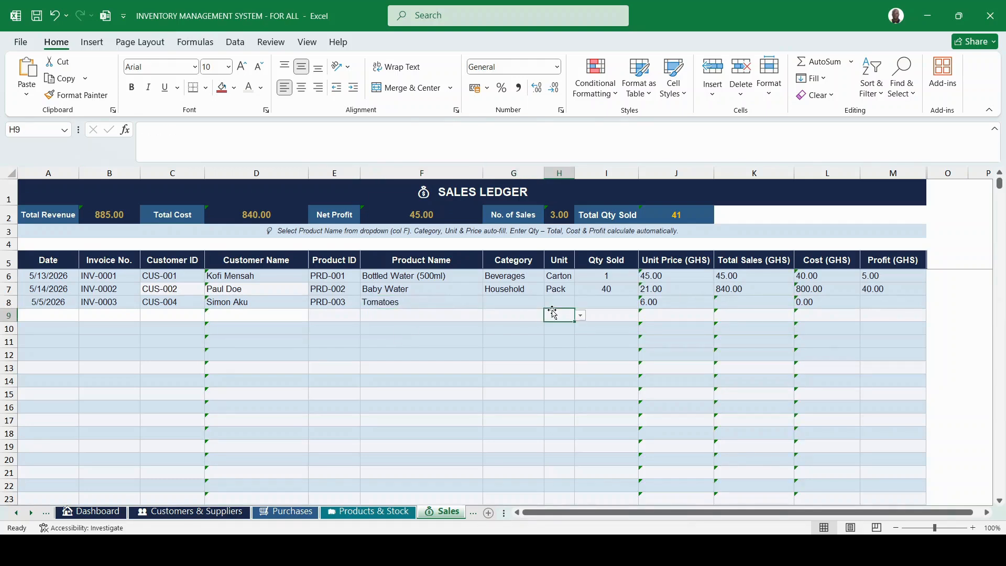
drag(539, 302, 548, 302)
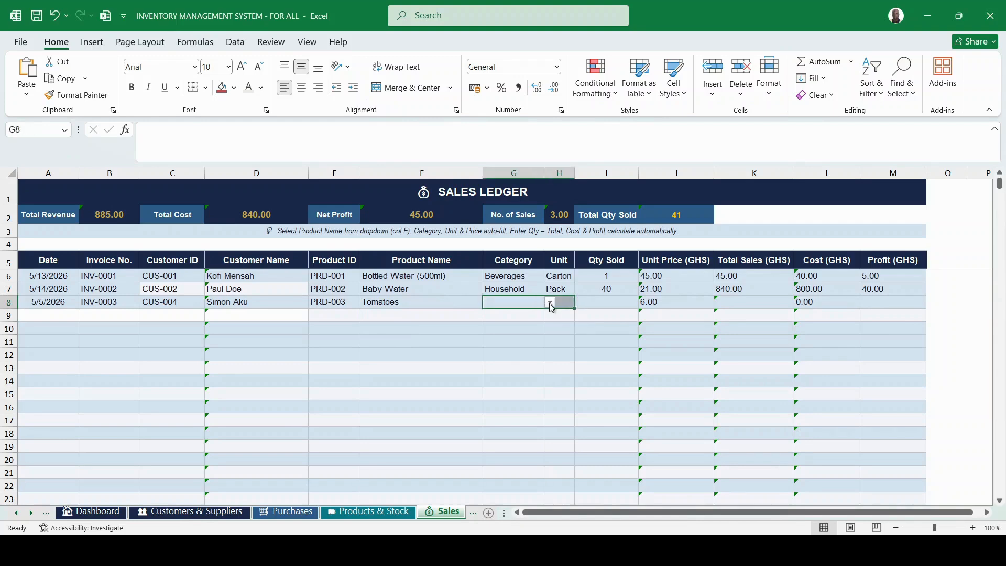
click(498, 382)
click(594, 317)
click(559, 305)
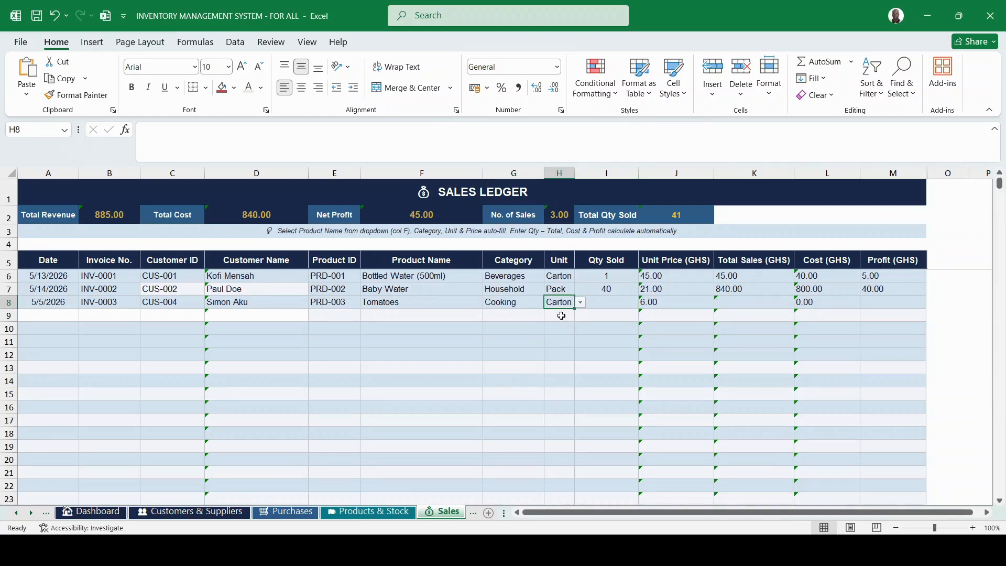
click(604, 301)
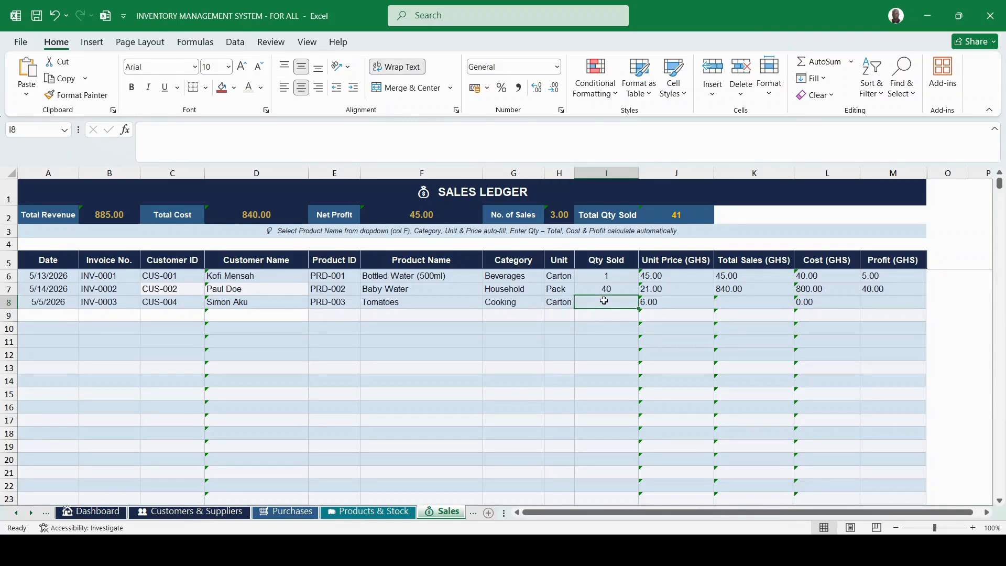
Record 20 Tomatoes sold in I8, giving total sales 120.00 and profit 20.00.
click(353, 513)
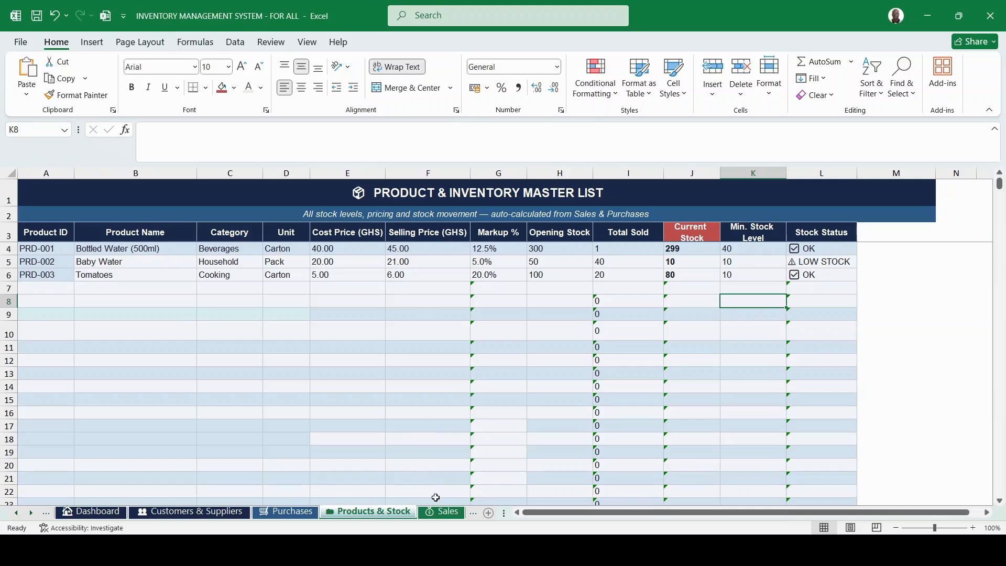
click(437, 514)
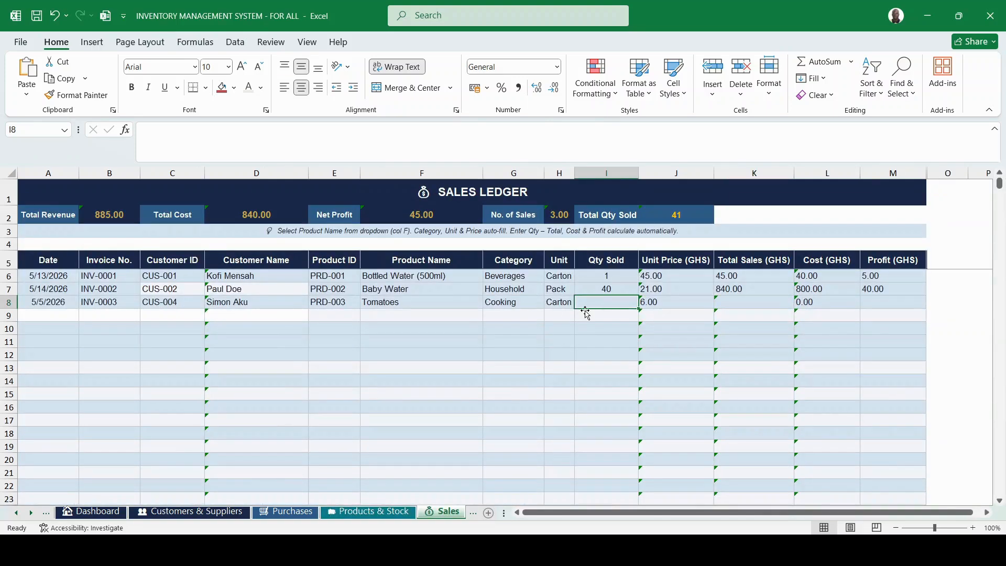
text(20)
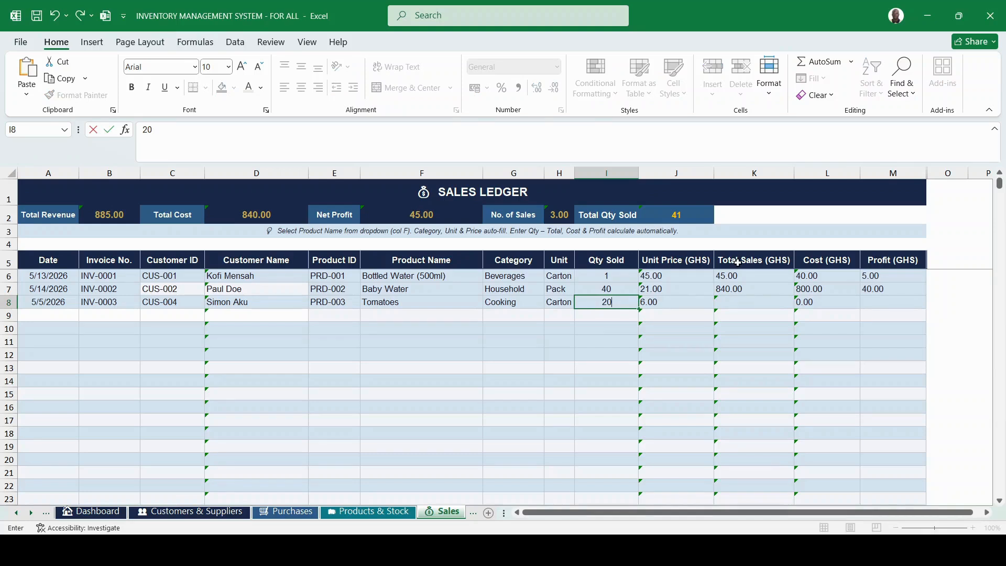
key(Return)
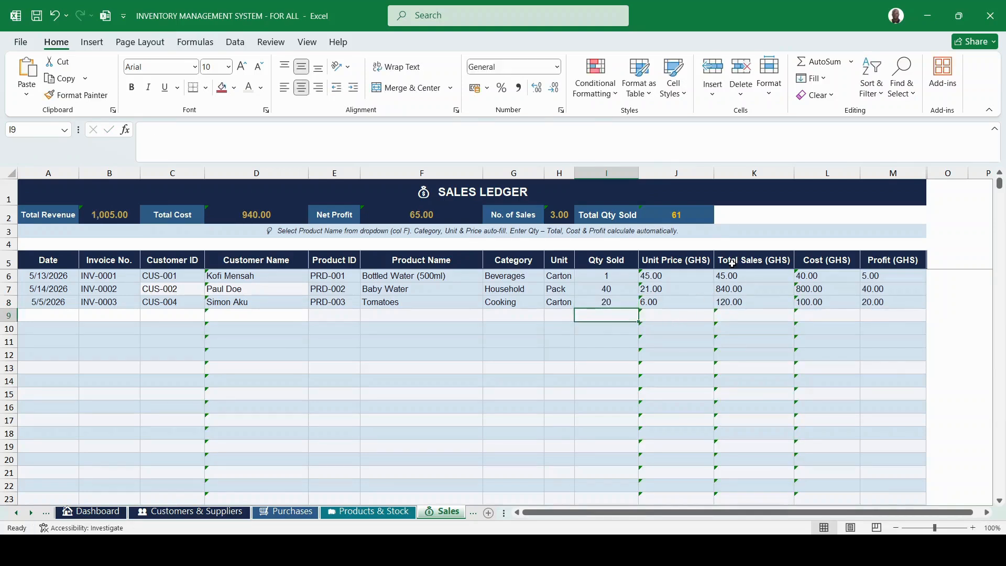
click(735, 263)
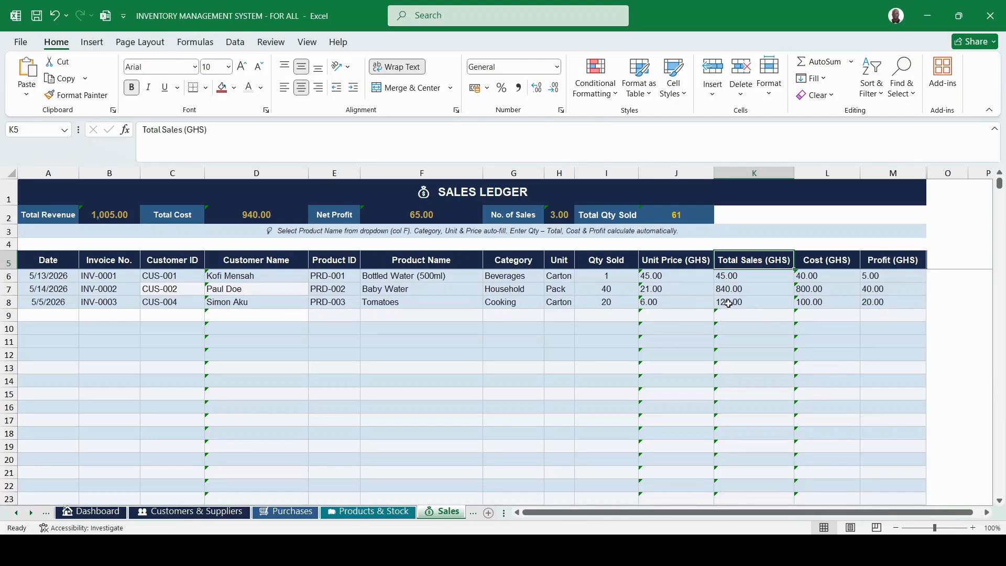
Check the Tomatoes profit formula, the Total Revenue and Total Cost summaries, and the sale dates.
click(864, 304)
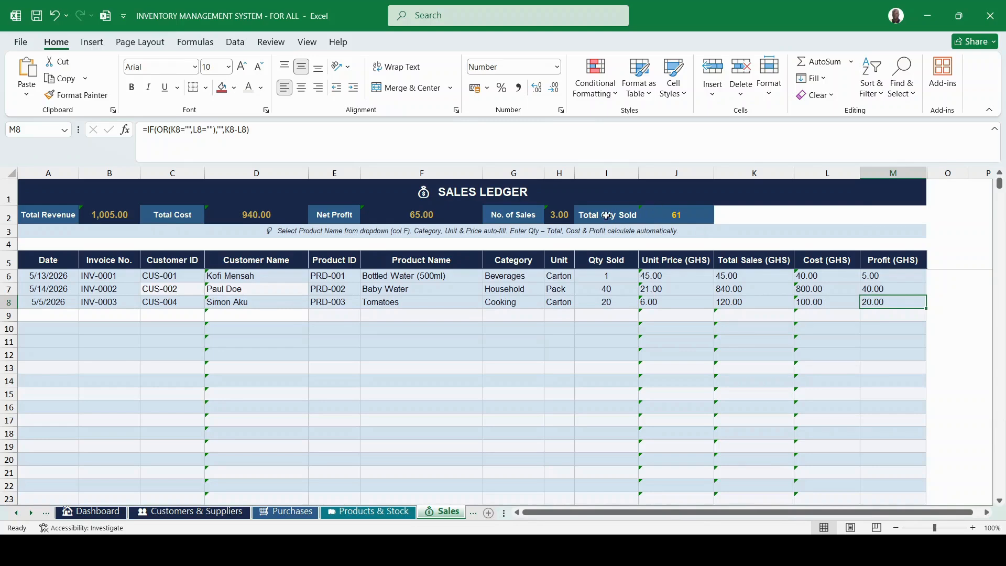
click(44, 217)
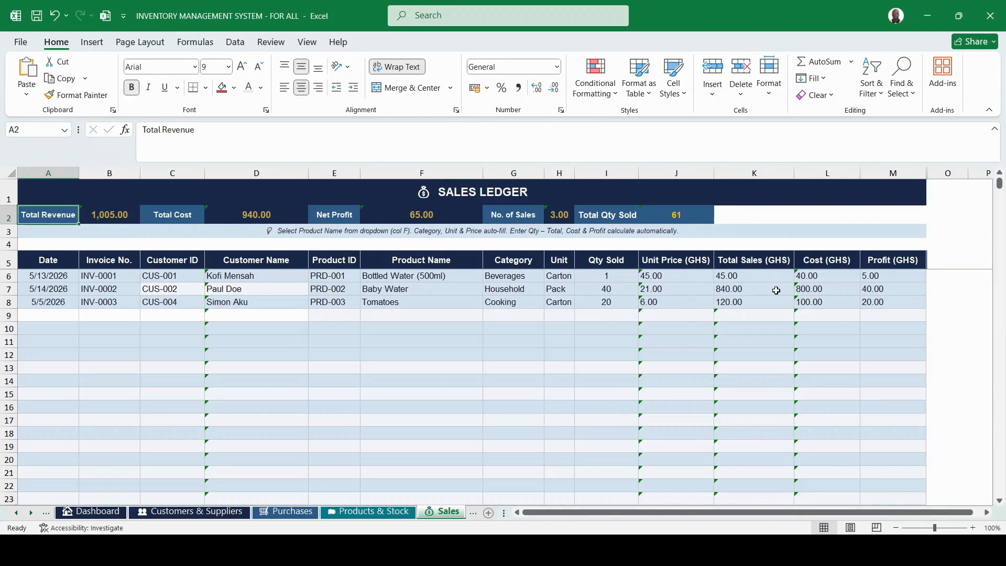
click(814, 259)
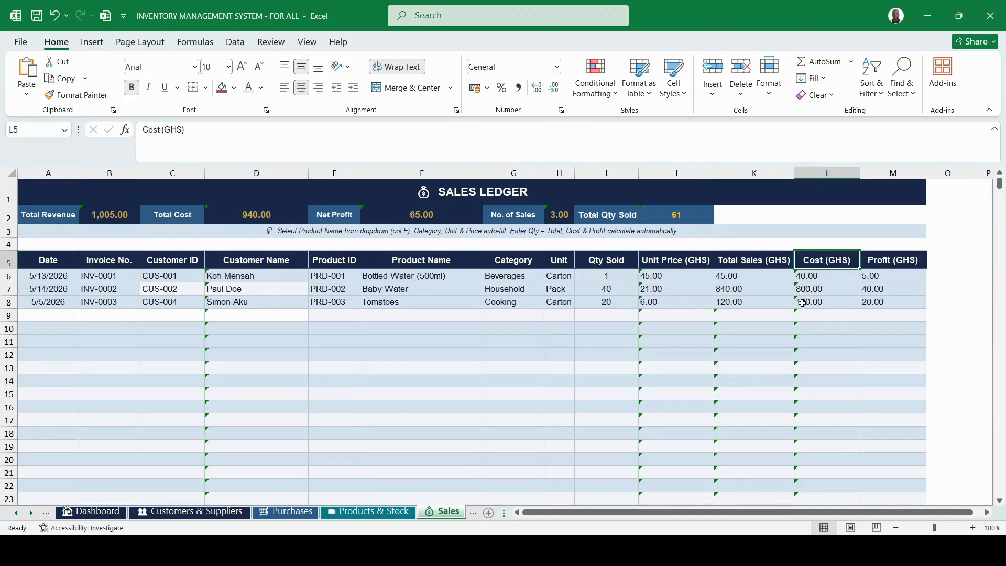
click(234, 218)
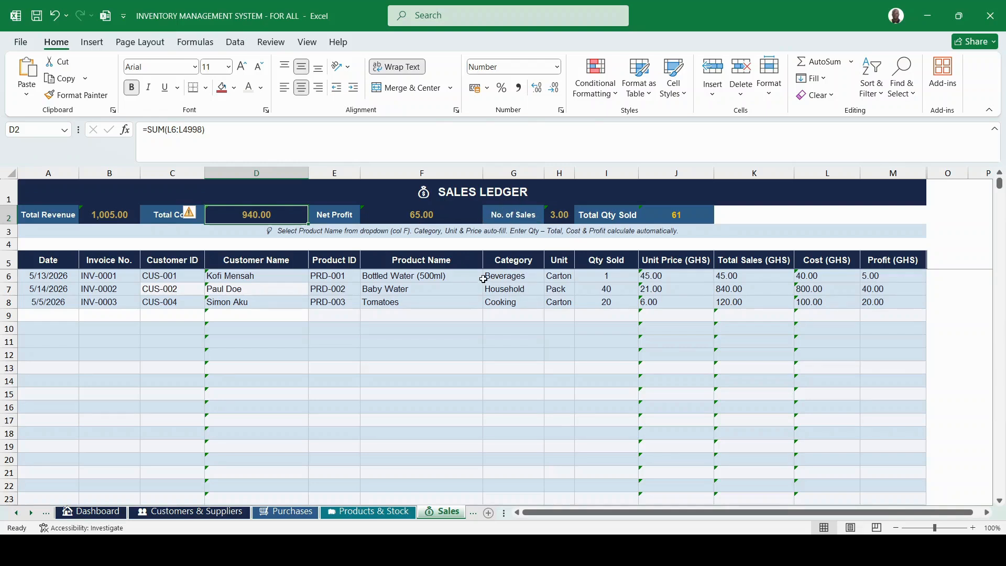
click(39, 283)
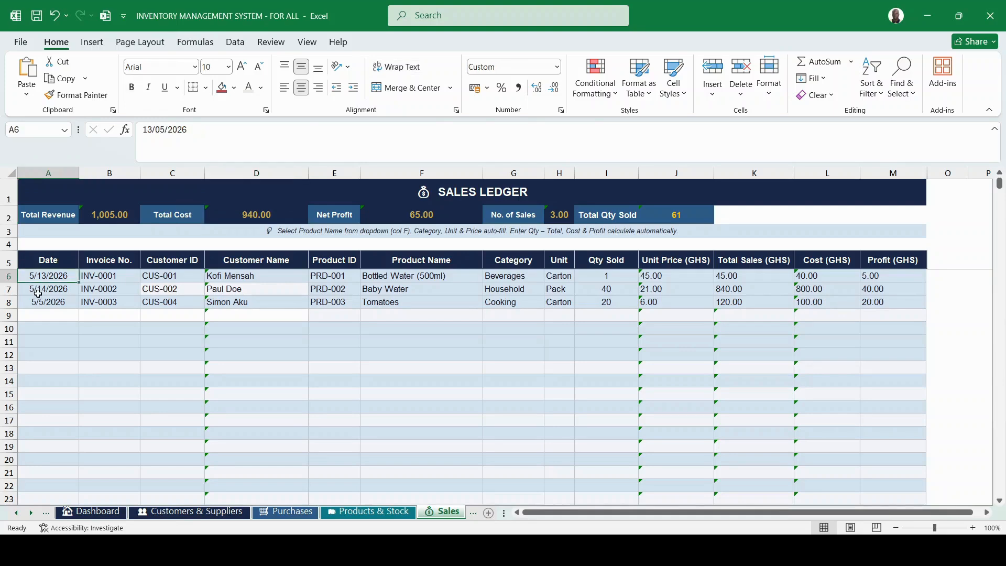
click(37, 304)
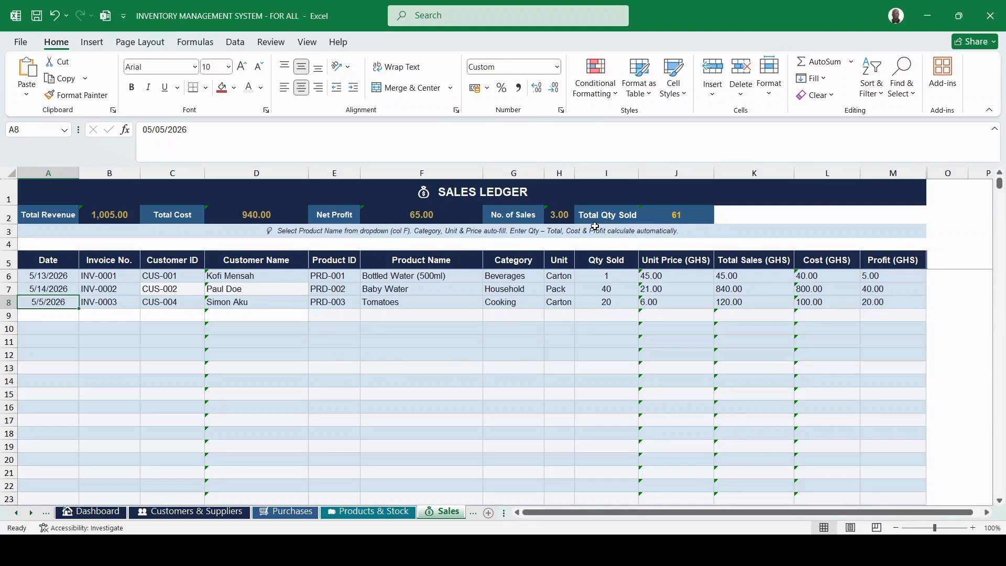
Check the Total Qty Sold formula against each sale's quantity, then bring up the Invoice sheet.
click(679, 215)
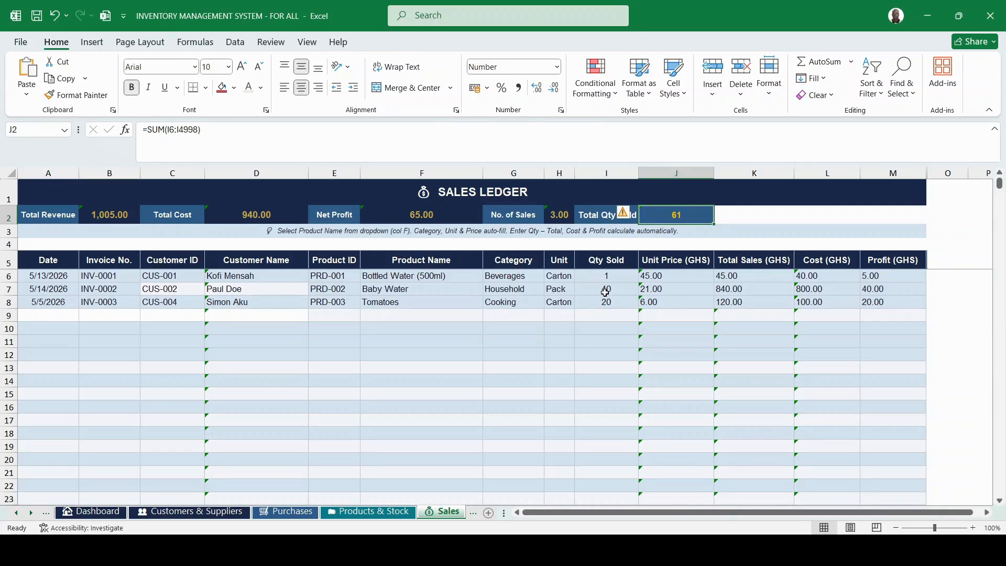
click(602, 275)
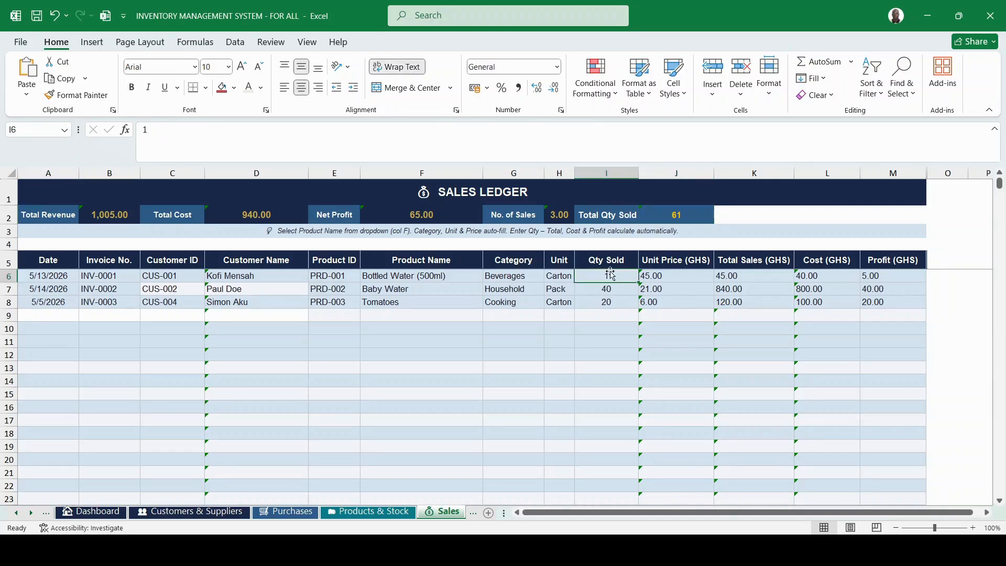
click(606, 289)
click(605, 301)
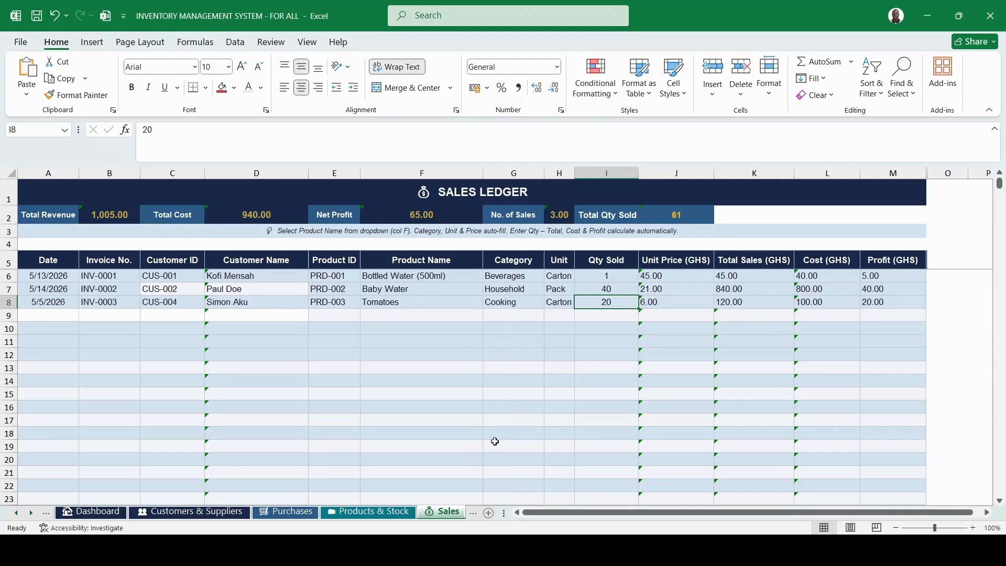
click(475, 518)
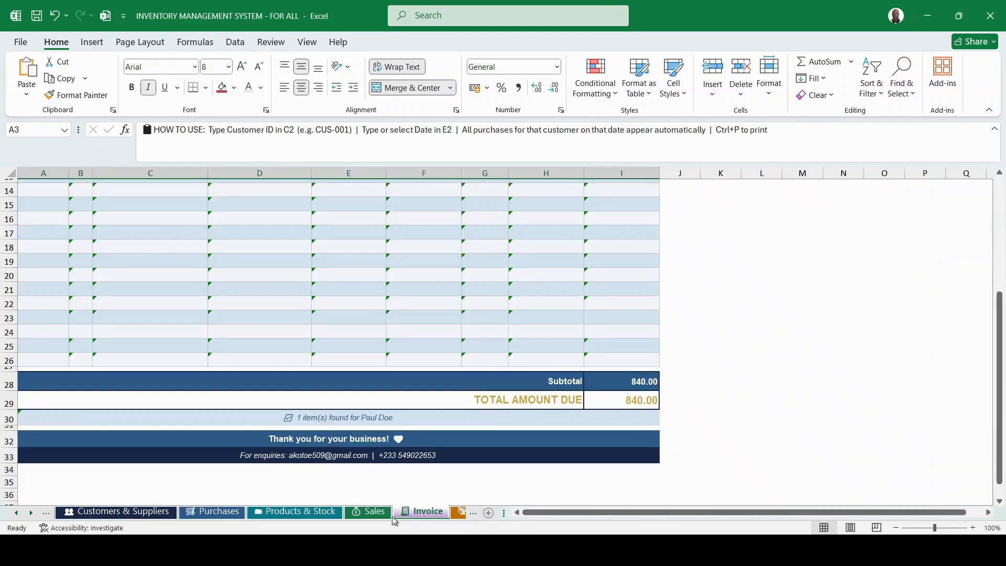
At the top of the Invoice sheet, start editing the Customer ID CUS-002 in C2.
scroll(335, 219, up, 5)
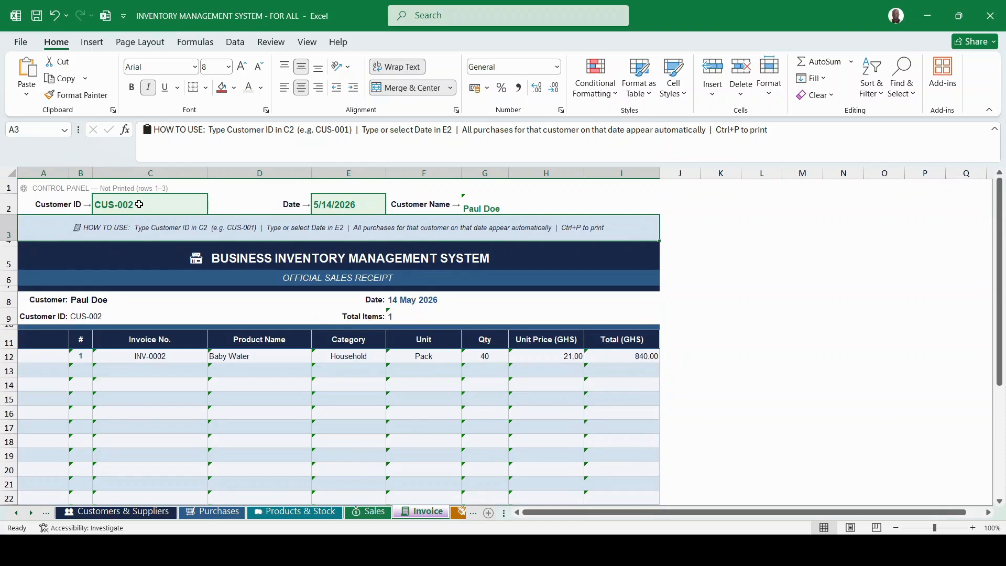
click(139, 205)
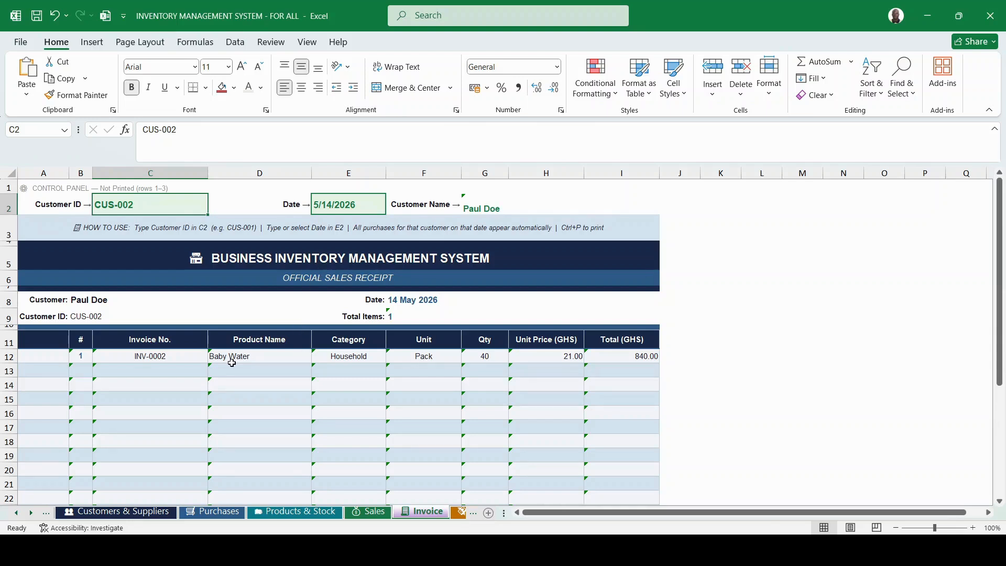
click(180, 135)
Change the invoice Customer ID to CUS-004 and check the sale dates on the Sales sheet.
key(BackSpace)
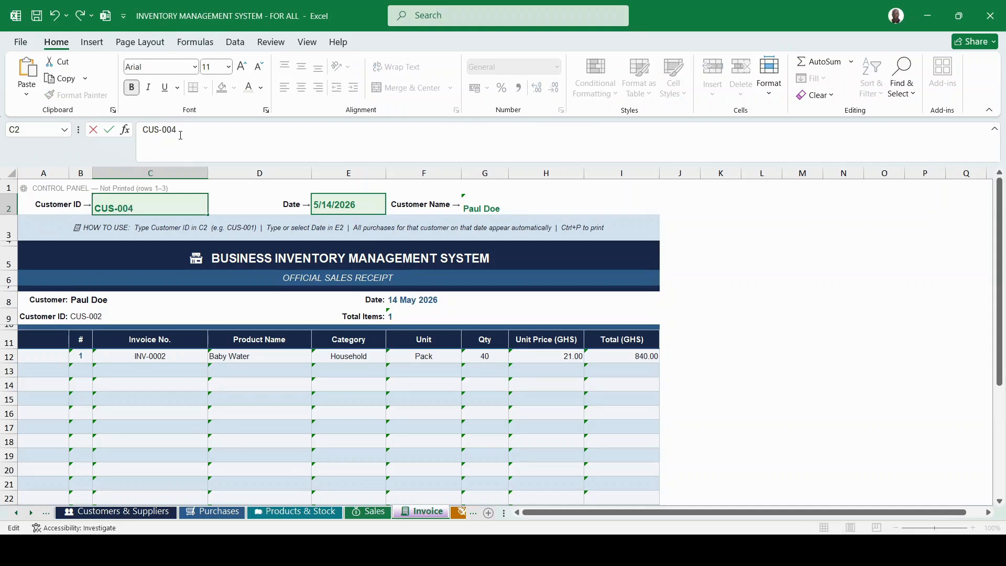
key(Return)
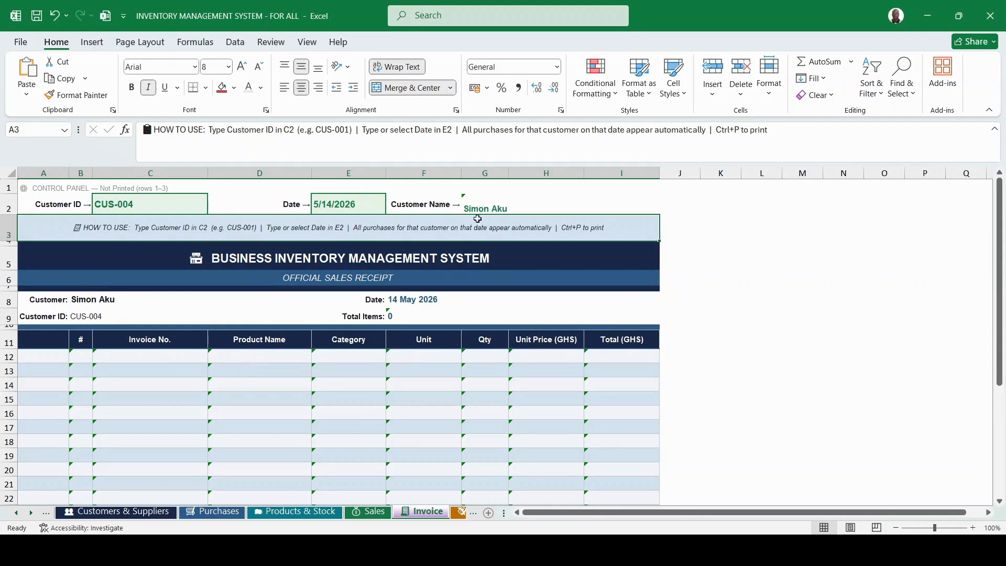
click(332, 205)
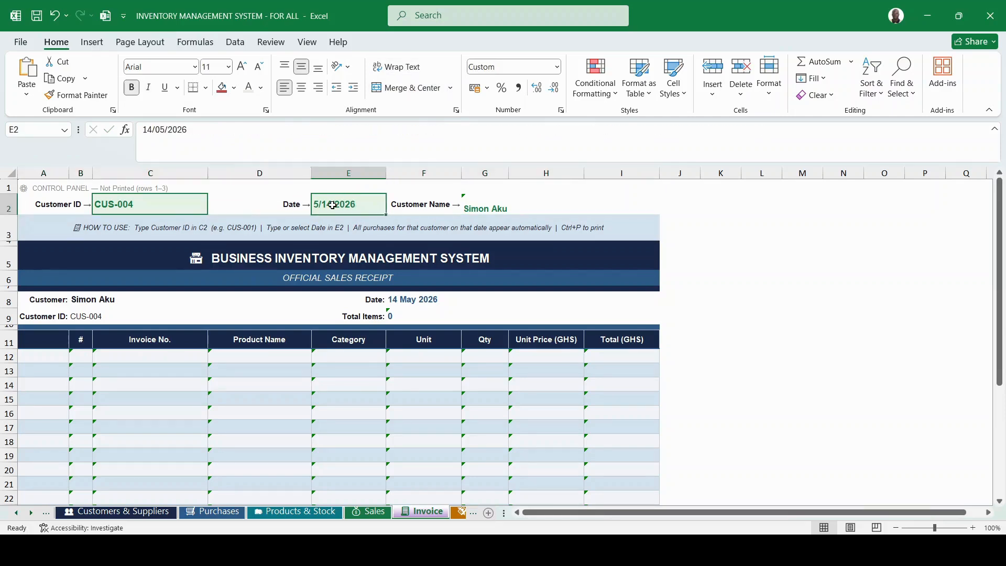
click(371, 512)
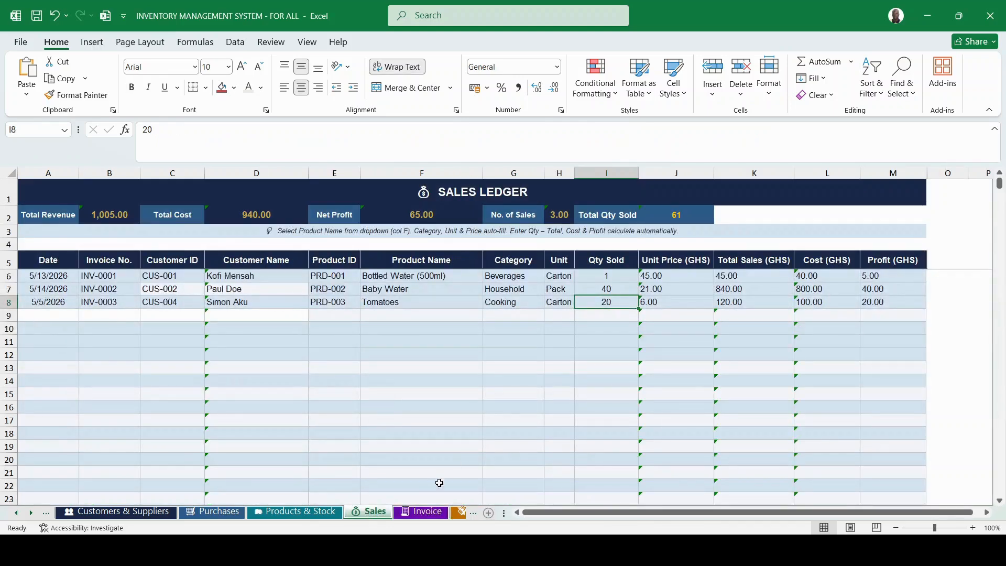
click(417, 513)
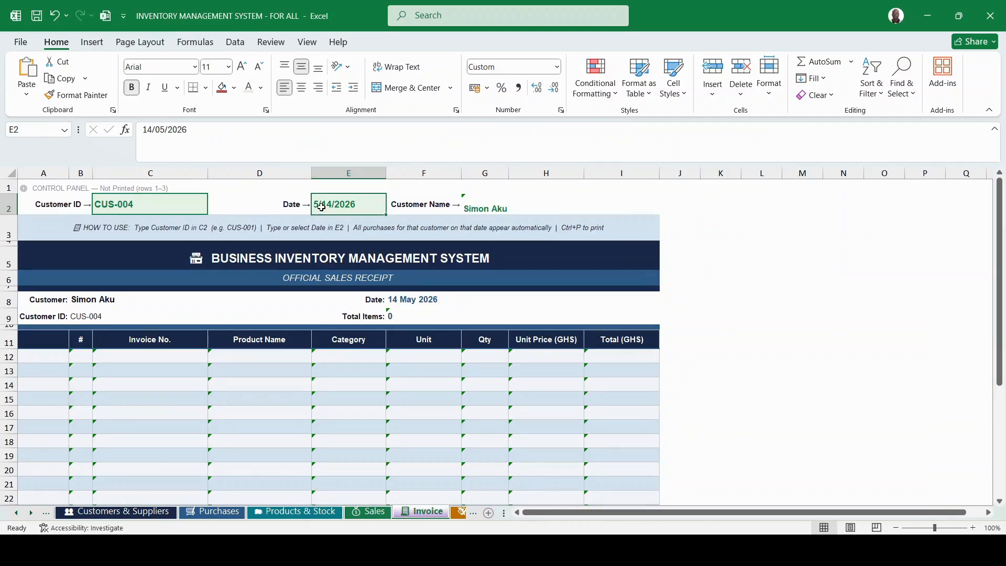
Set the invoice date to 05/05/2026 so INV-0003 lists Tomatoes totalling 120.00.
click(153, 129)
key(BackSpace)
key(BackSpace)
text(0)
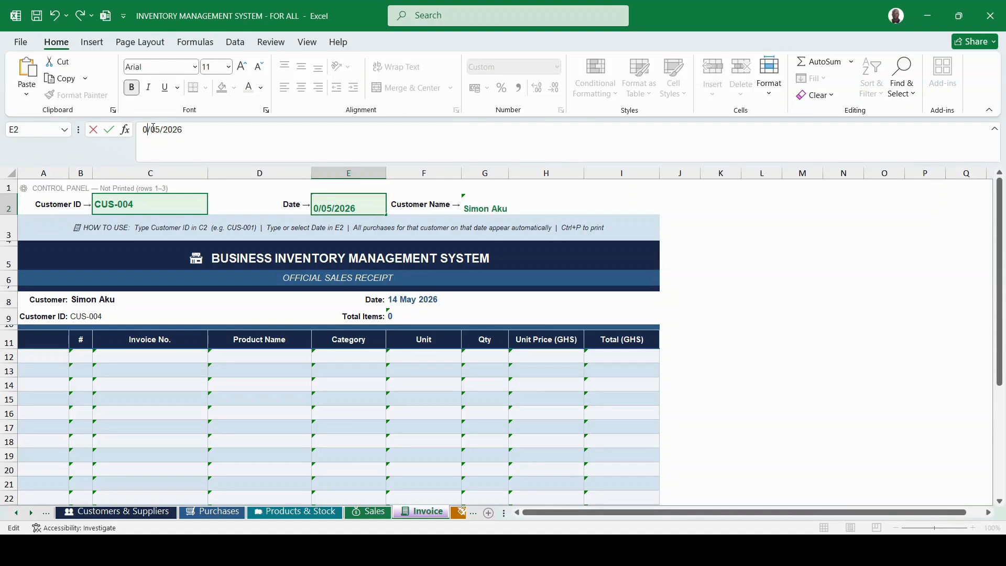
text(5)
key(Return)
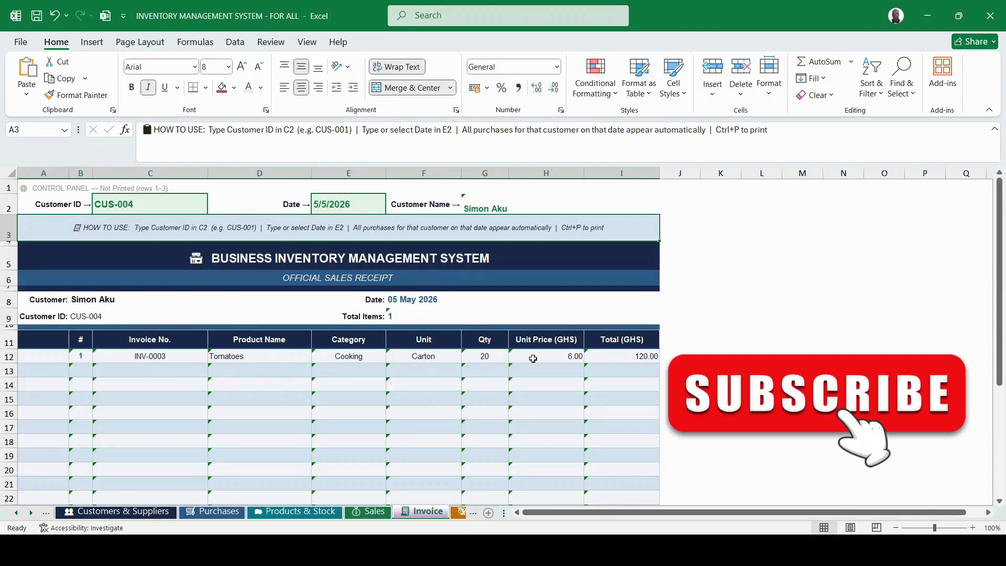
Review the CUS-004 receipt down to its 120.00 subtotal and total amount due.
scroll(577, 380, down, 1)
scroll(577, 381, down, 2)
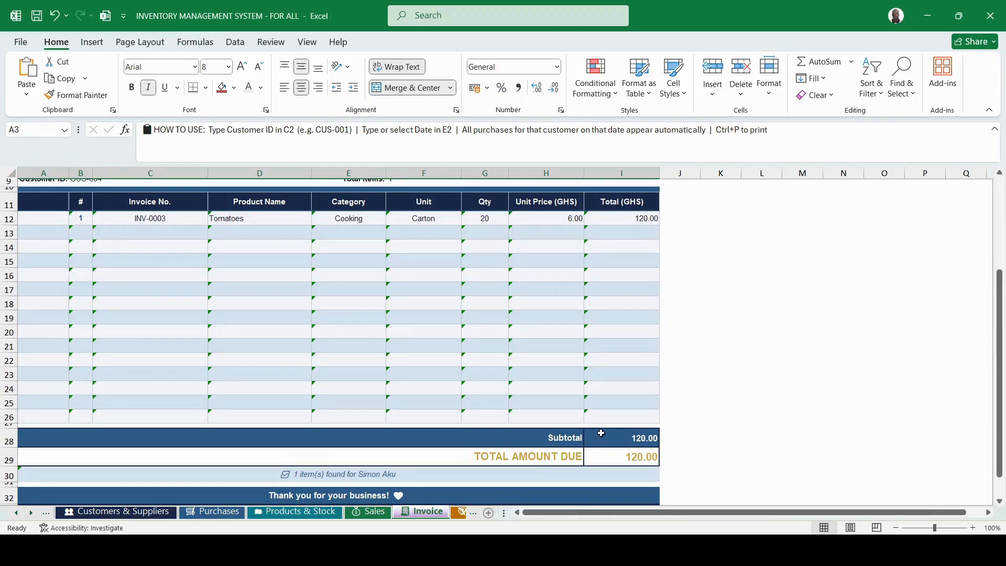
scroll(547, 395, up, 3)
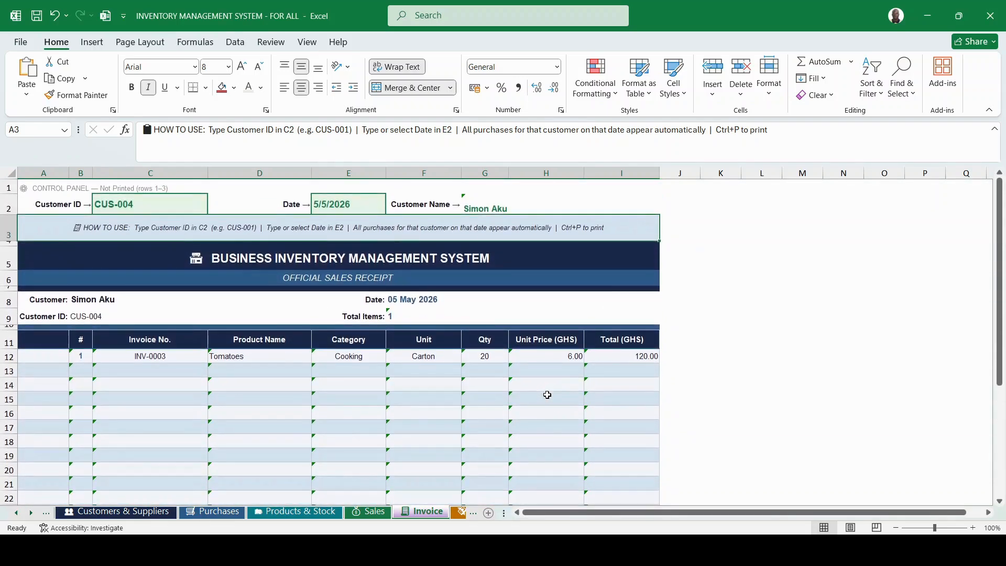
scroll(548, 395, down, 4)
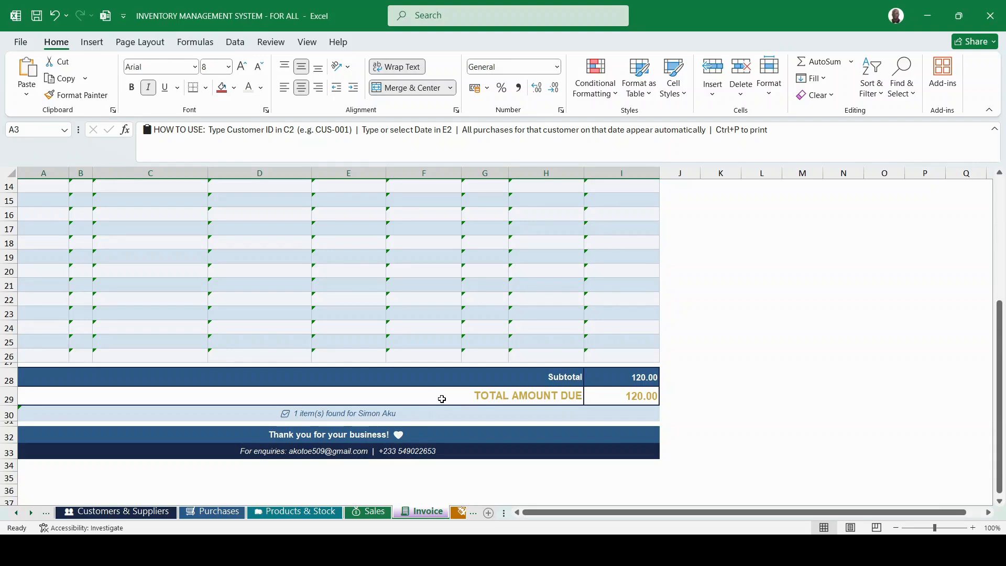
scroll(441, 399, up, 4)
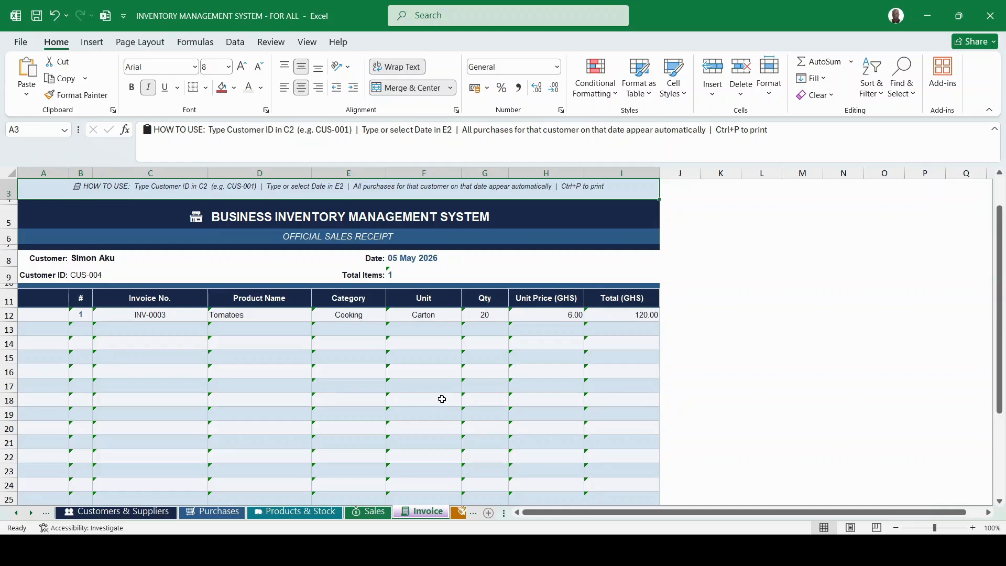
scroll(442, 399, up, 1)
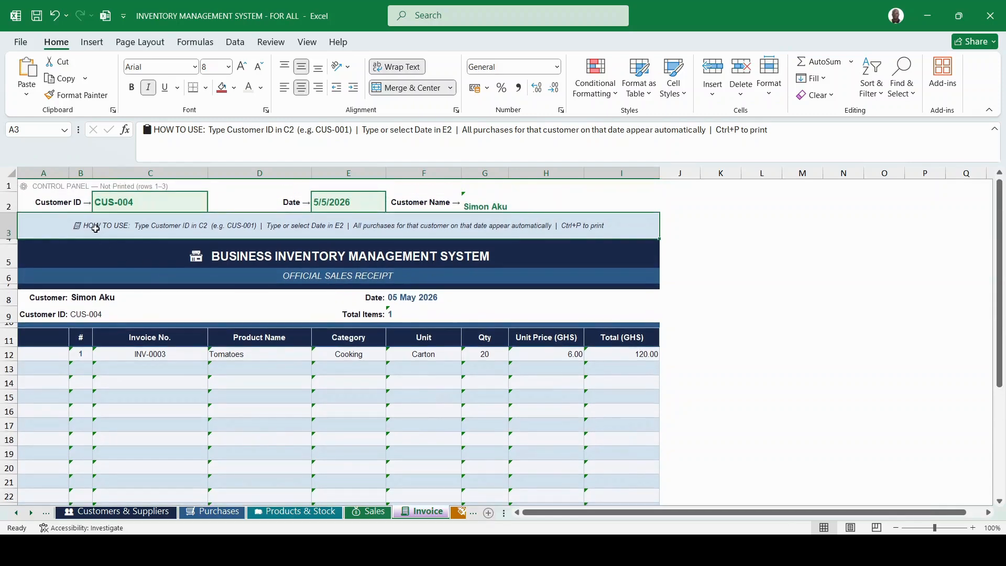
click(6, 229)
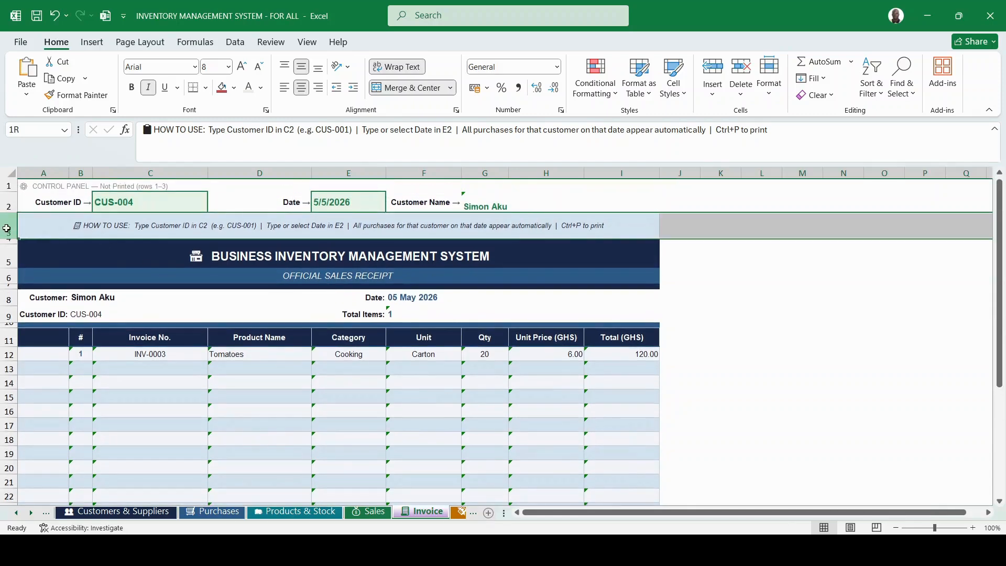
click(182, 232)
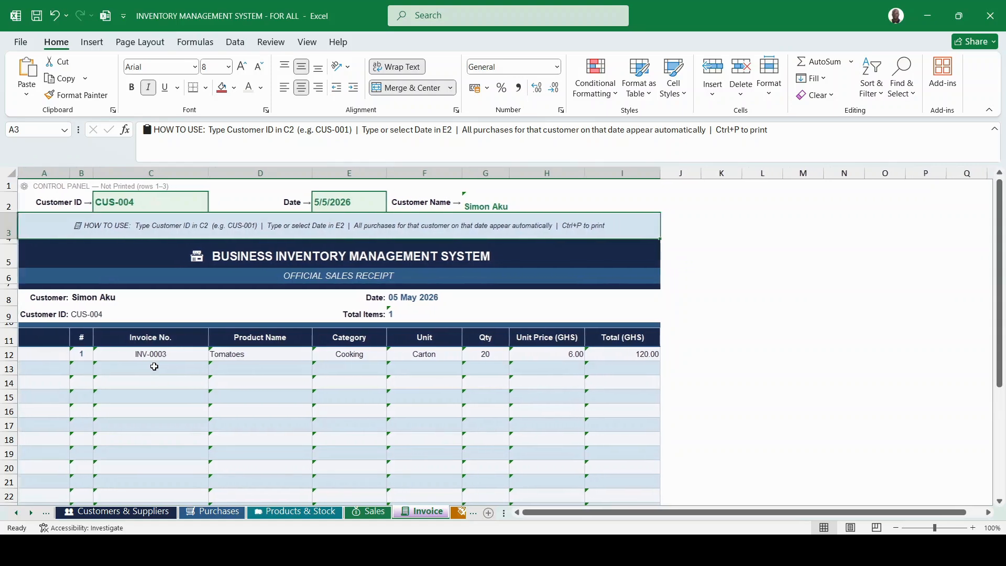
scroll(397, 369, down, 3)
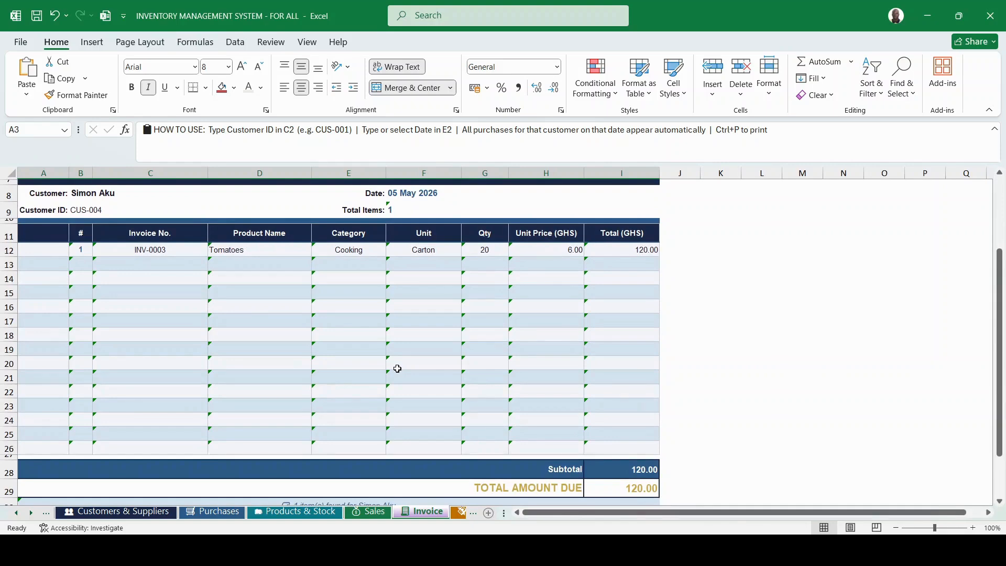
key(ctrl+p)
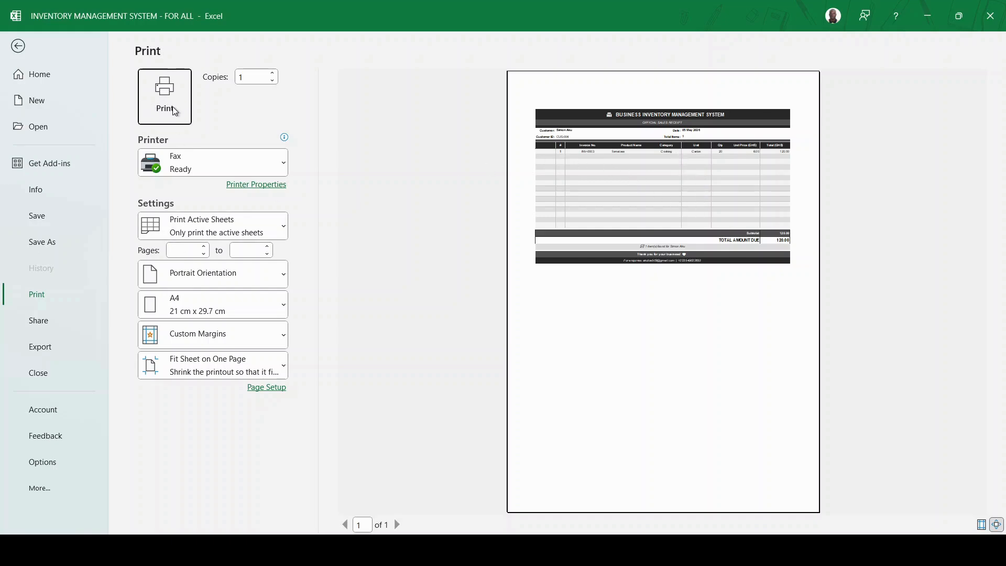
click(18, 47)
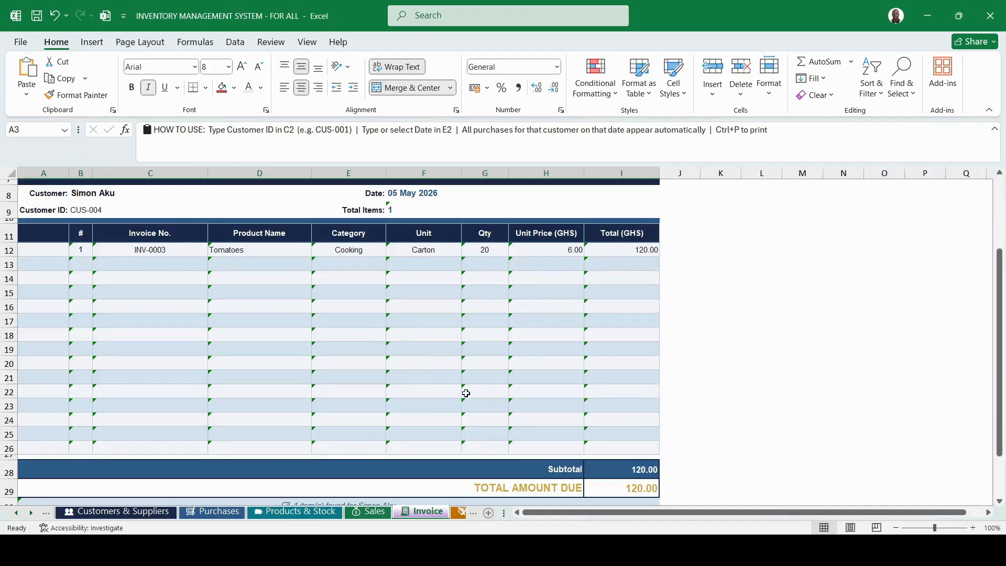
scroll(469, 395, down, 2)
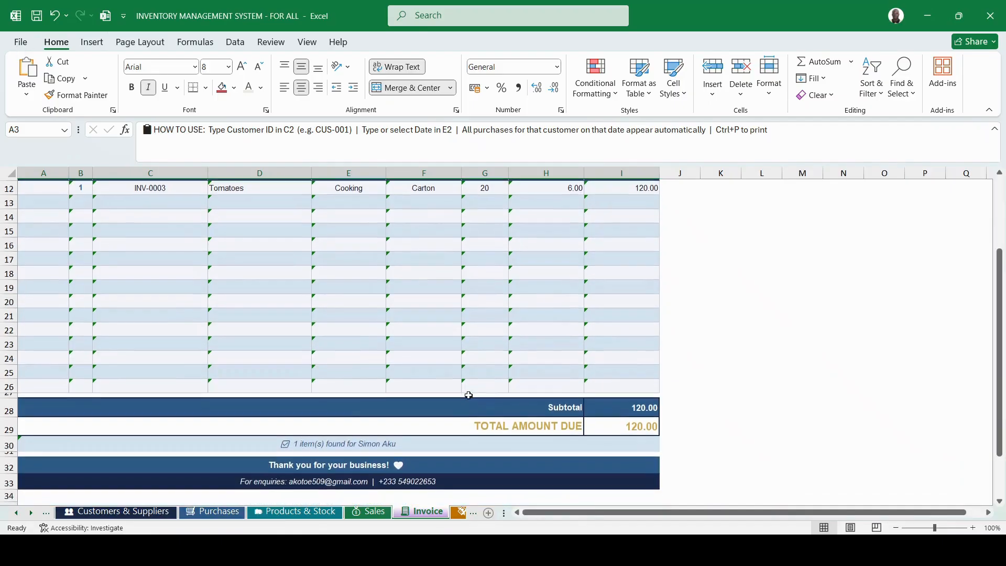
On the Expenses sheet, extend the date into A6 as 5/13/2026 and set type Utilities.
click(458, 514)
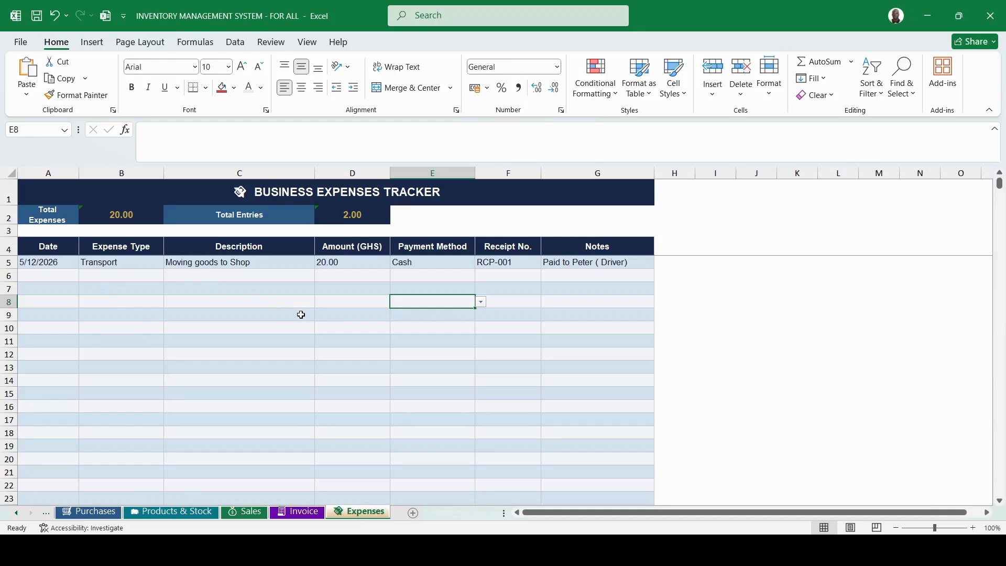
click(41, 263)
drag(80, 270, 78, 277)
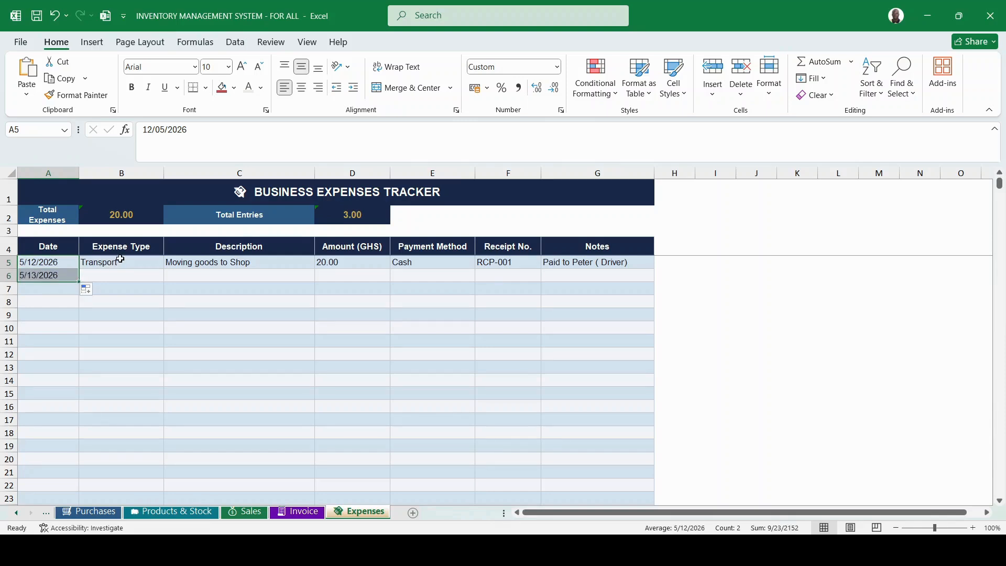
click(109, 275)
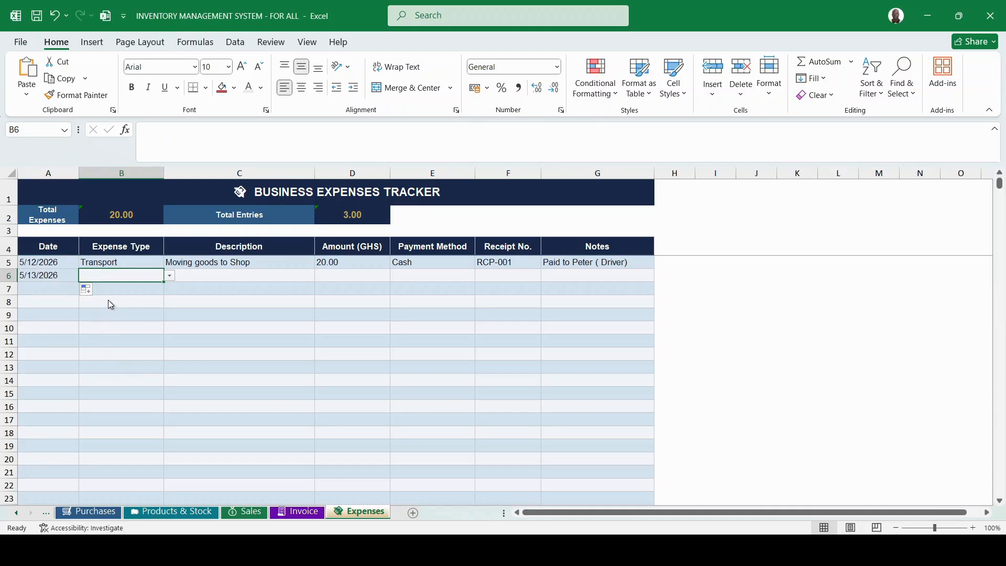
Enter the description 'Water for cleaning' and the amount 90.
click(212, 273)
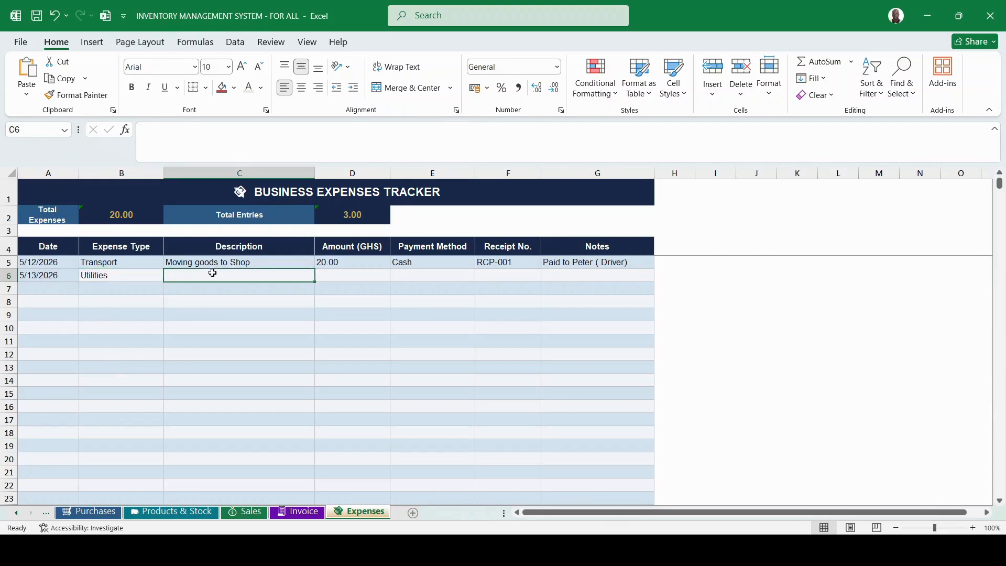
text(Water for cle)
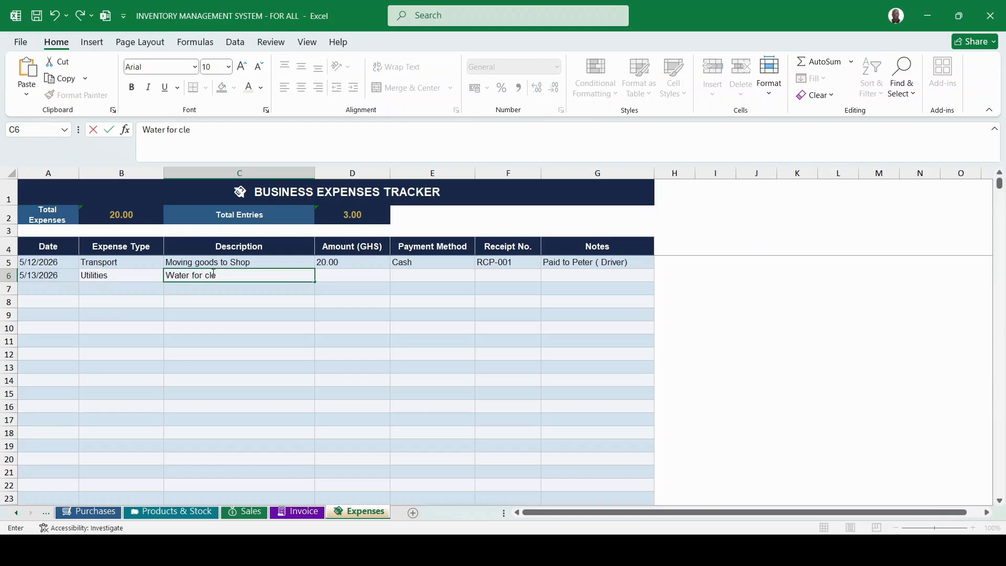
text(aning)
click(340, 275)
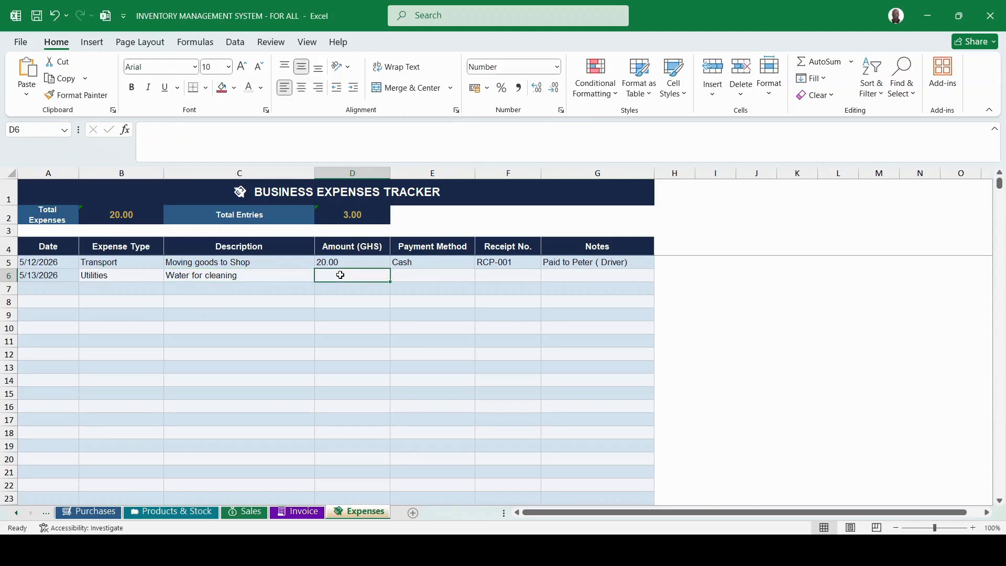
text(90)
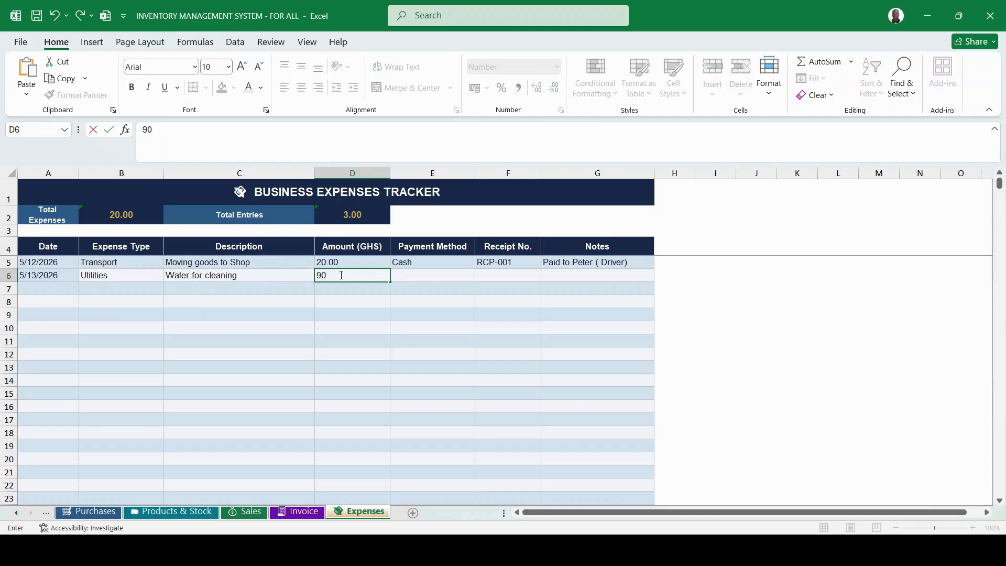
key(Tab)
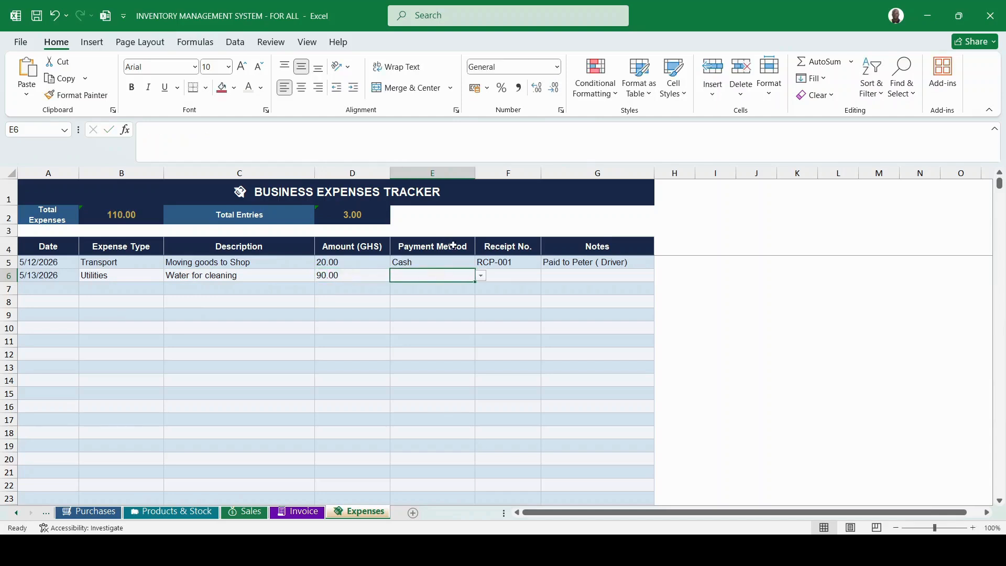
Choose Mobile Money as the payment method and continue the receipt number to RCP-002.
click(425, 300)
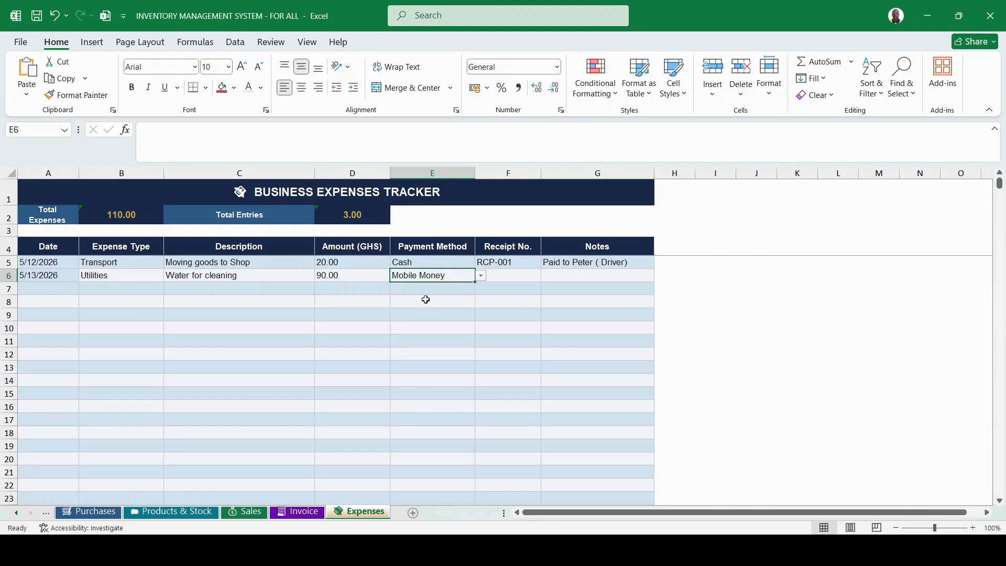
click(504, 276)
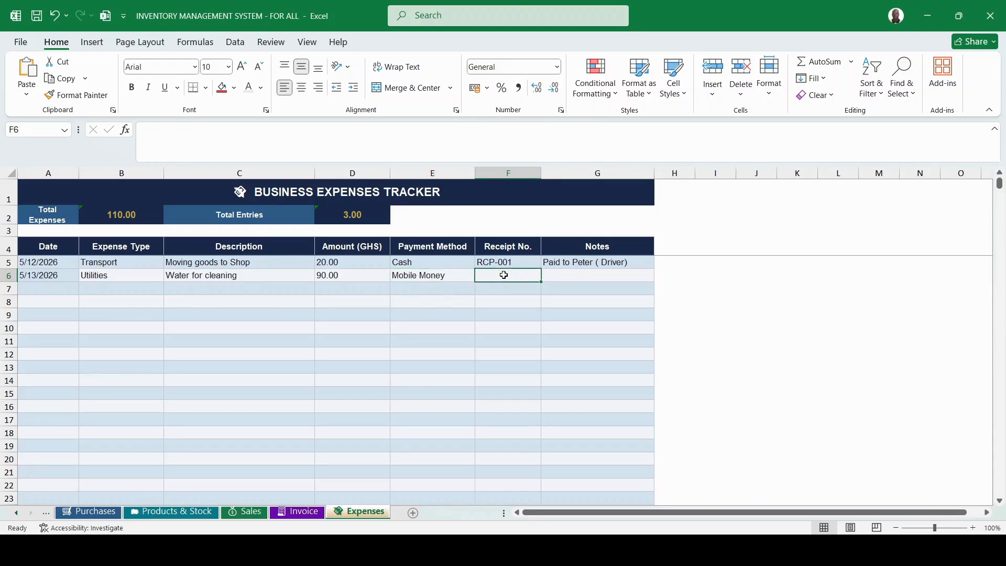
click(513, 262)
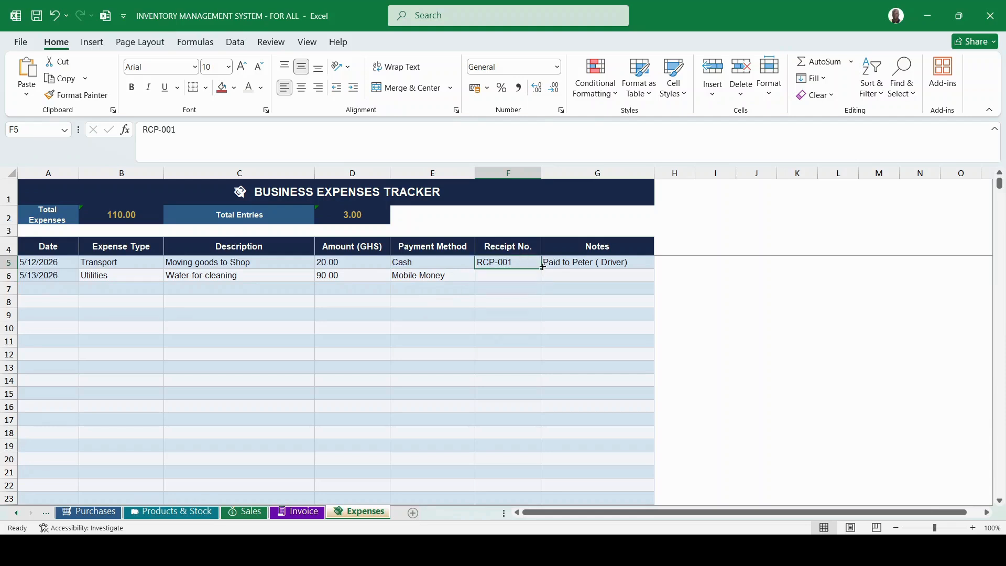
drag(542, 269, 543, 283)
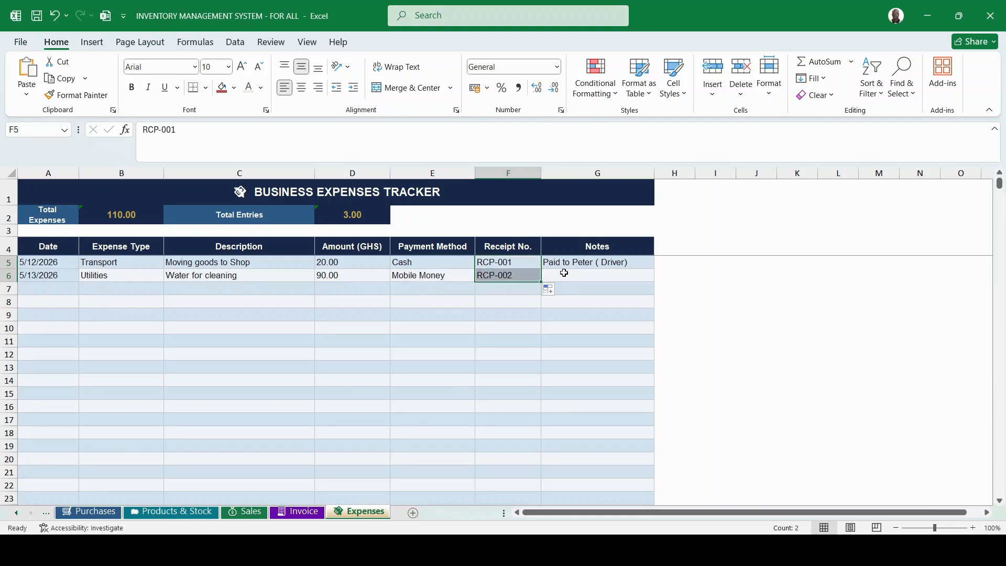
click(564, 273)
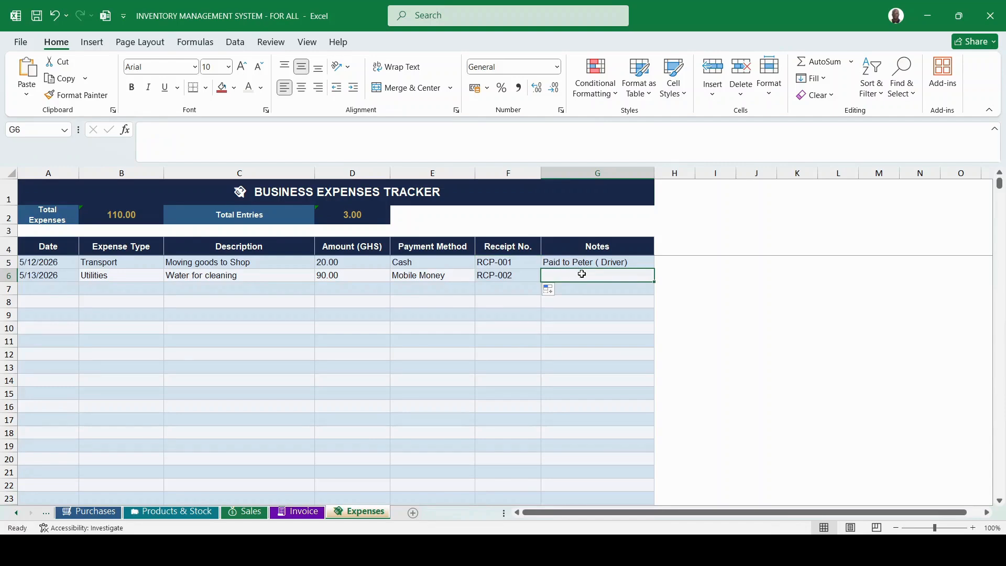
Copy the payment note down into G6 and edit it to name the person paid.
click(610, 261)
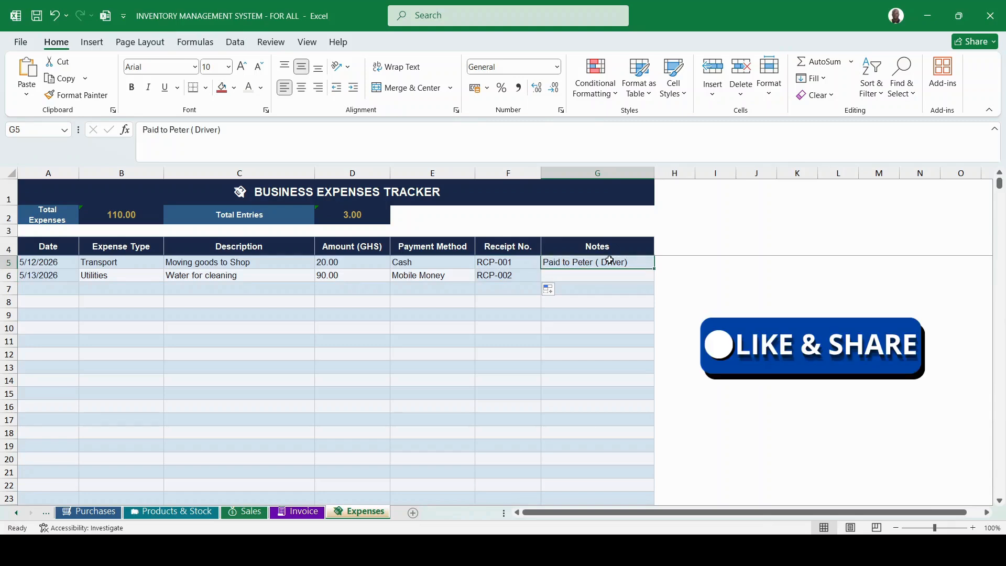
drag(653, 267, 654, 278)
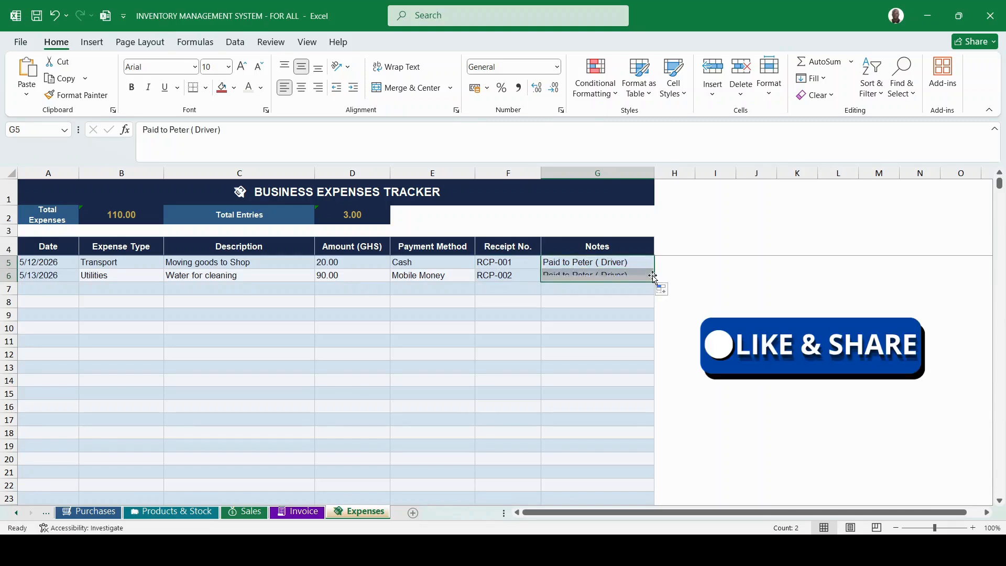
click(631, 274)
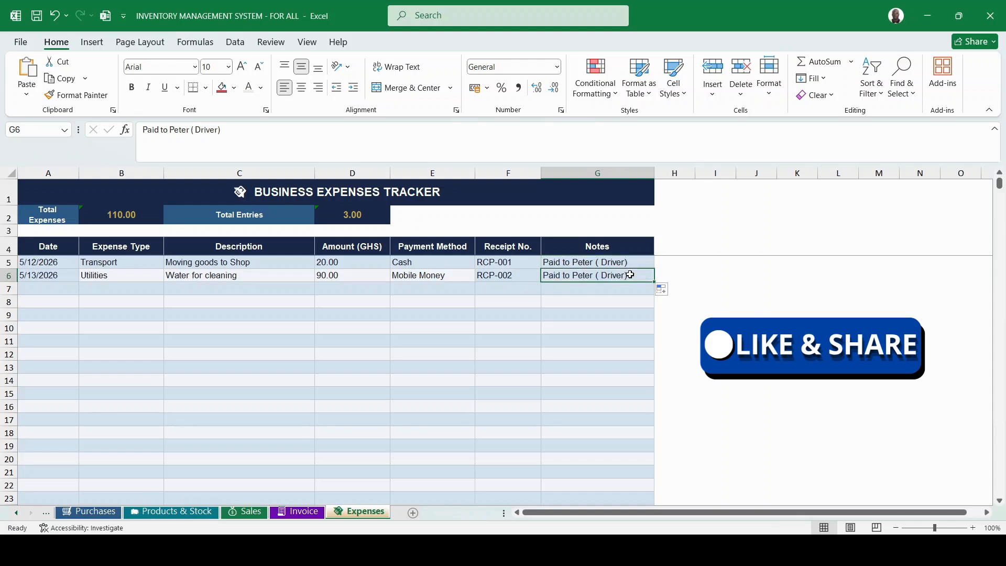
double_click(590, 276)
key(BackSpace)
key(BackSpace)
key(BackSpace)
key(BackSpace)
key(BackSpace)
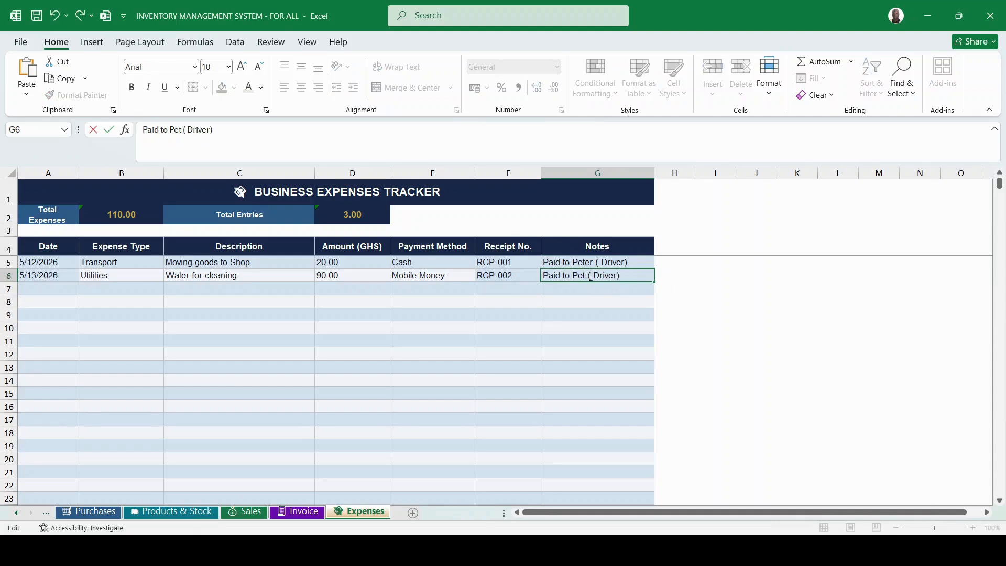
text(John)
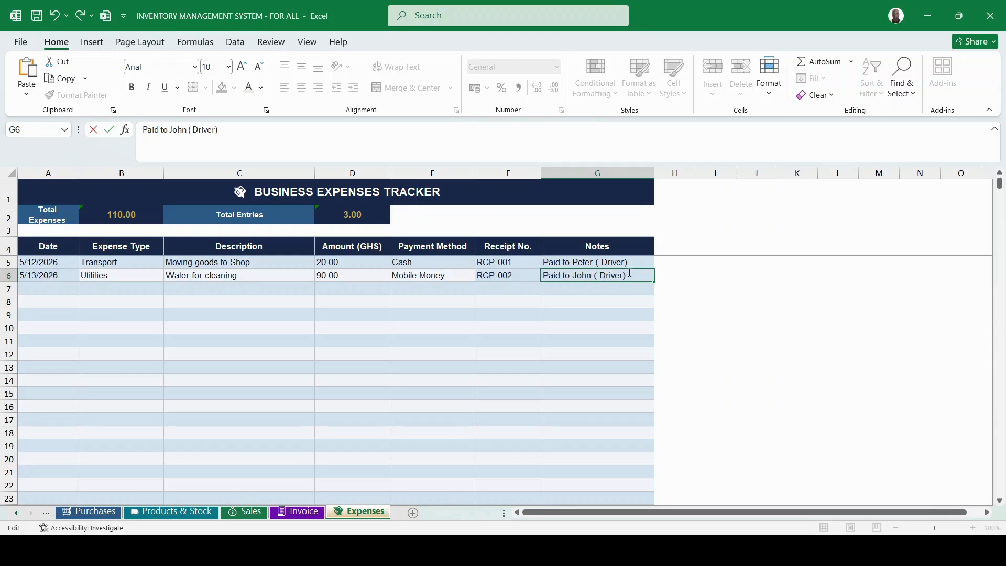
key(BackSpace)
key(BackSpace)
key(BackSpace)
key(BackSpace)
key(BackSpace)
key(BackSpace)
key(BackSpace)
key(BackSpace)
key(BackSpace)
key(BackSpace)
Commit the note and inspect the Total Entries formula and the Transport and Utilities expense types.
click(11, 247)
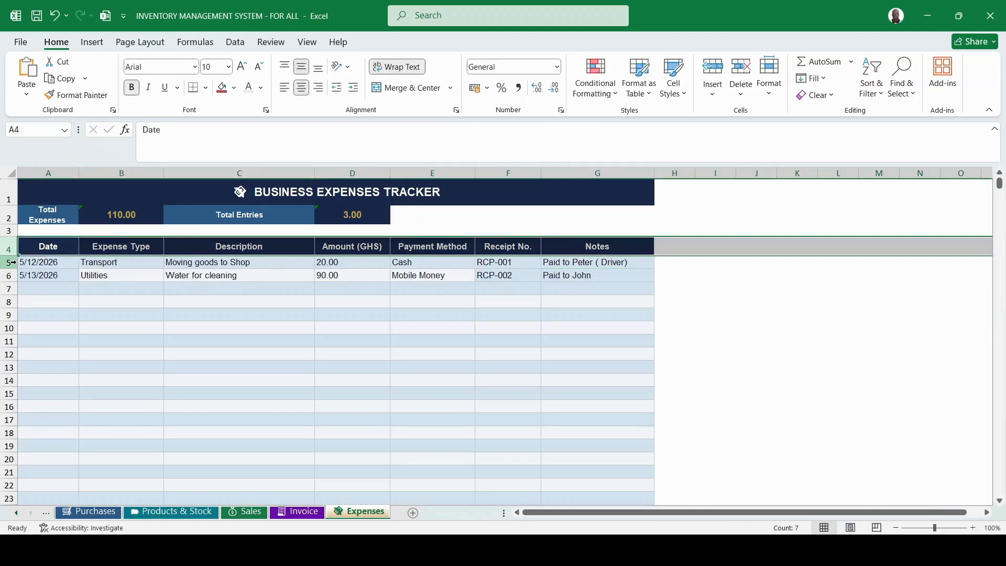
click(11, 262)
click(88, 312)
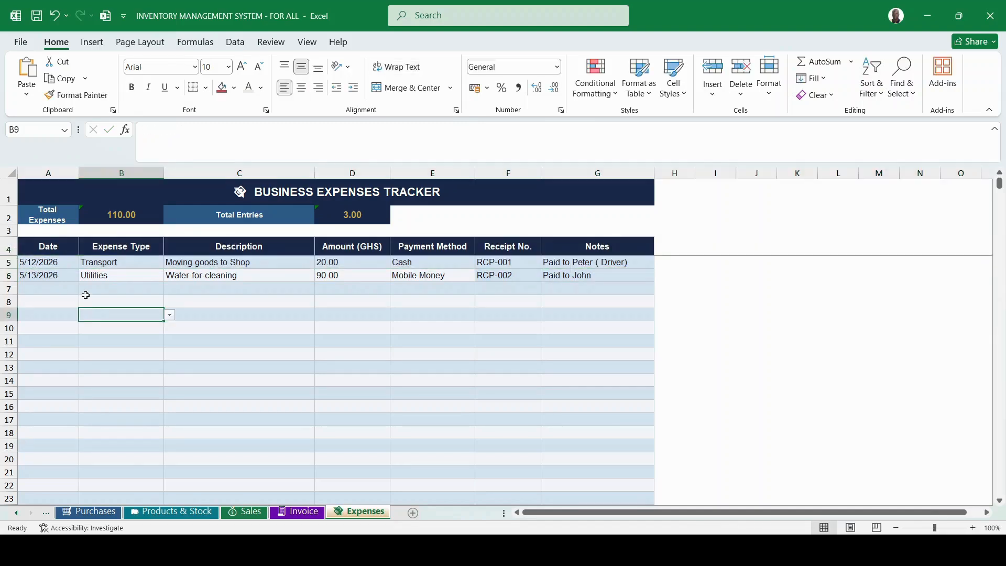
click(20, 249)
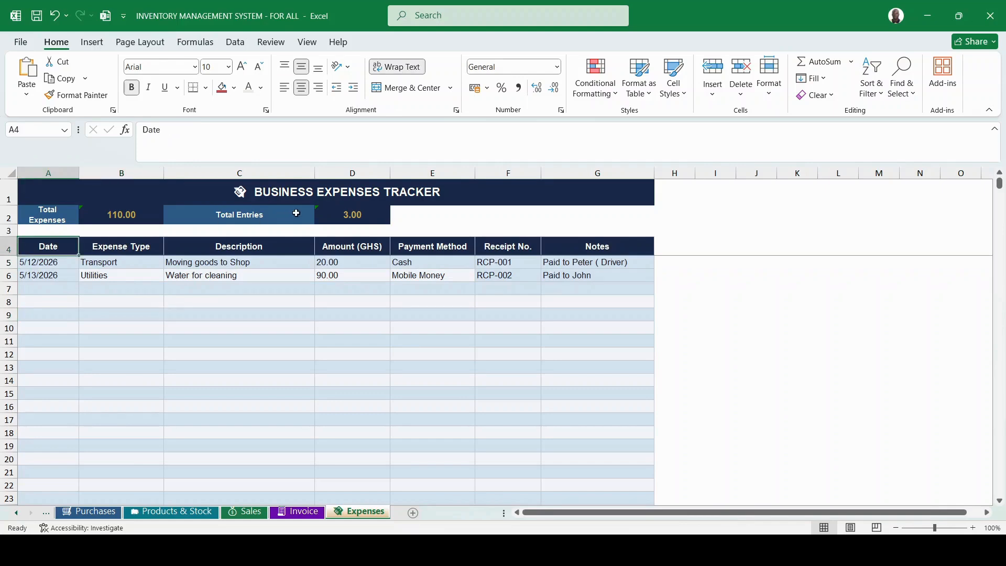
click(355, 214)
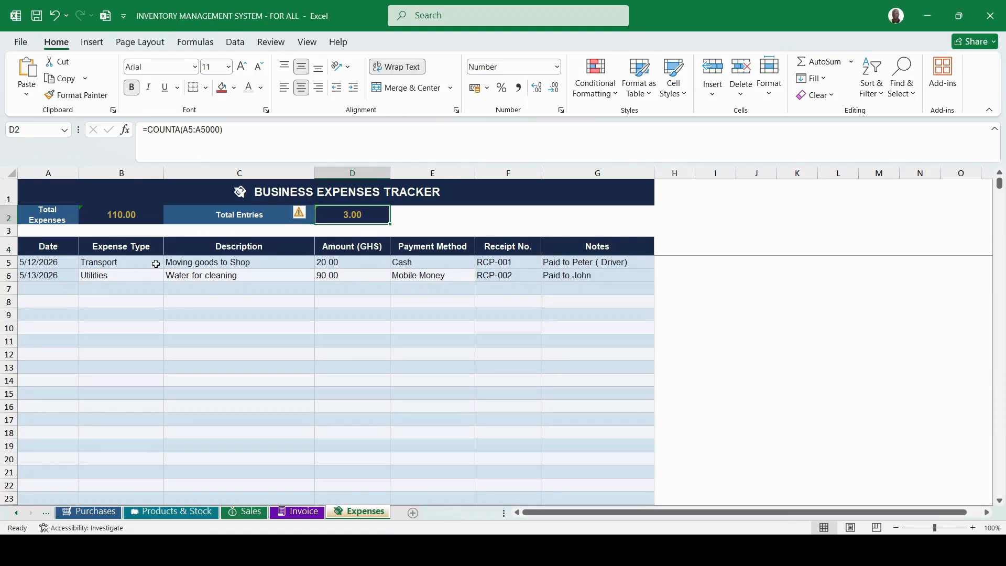
click(115, 265)
click(110, 278)
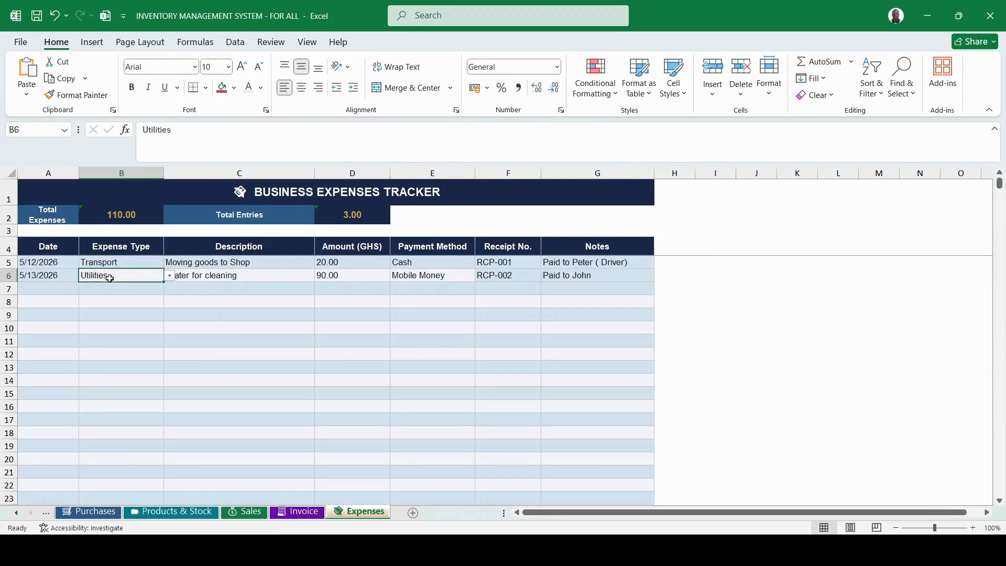
click(282, 317)
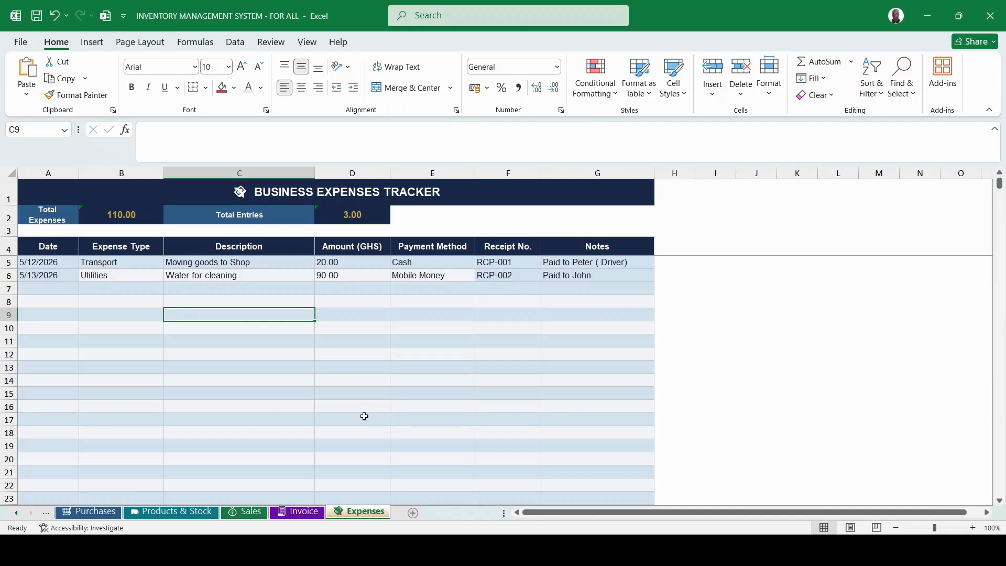
Move through the Invoice, Sales, Products & Stock and Purchases sheets toward Customers & Suppliers.
click(298, 514)
click(244, 513)
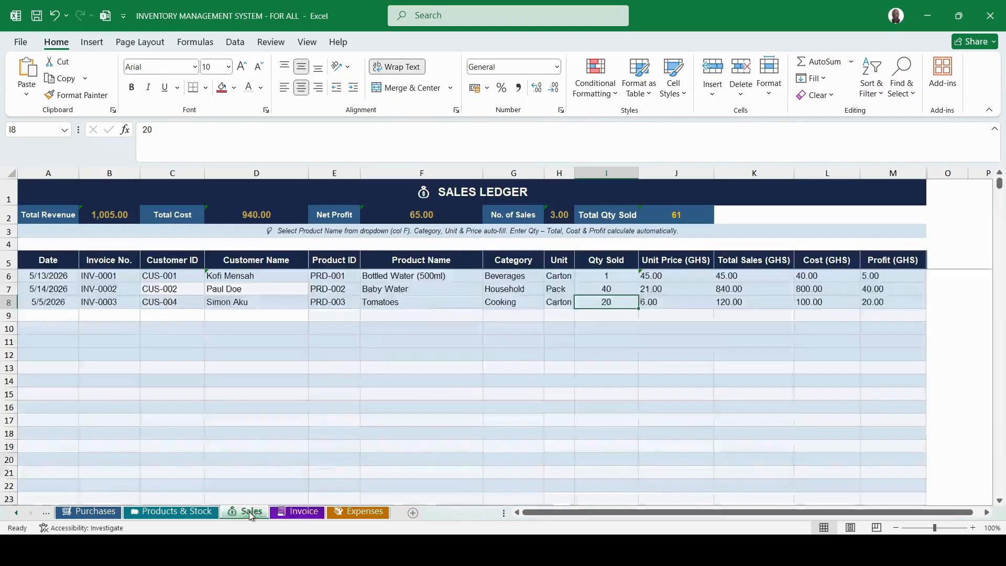
click(153, 513)
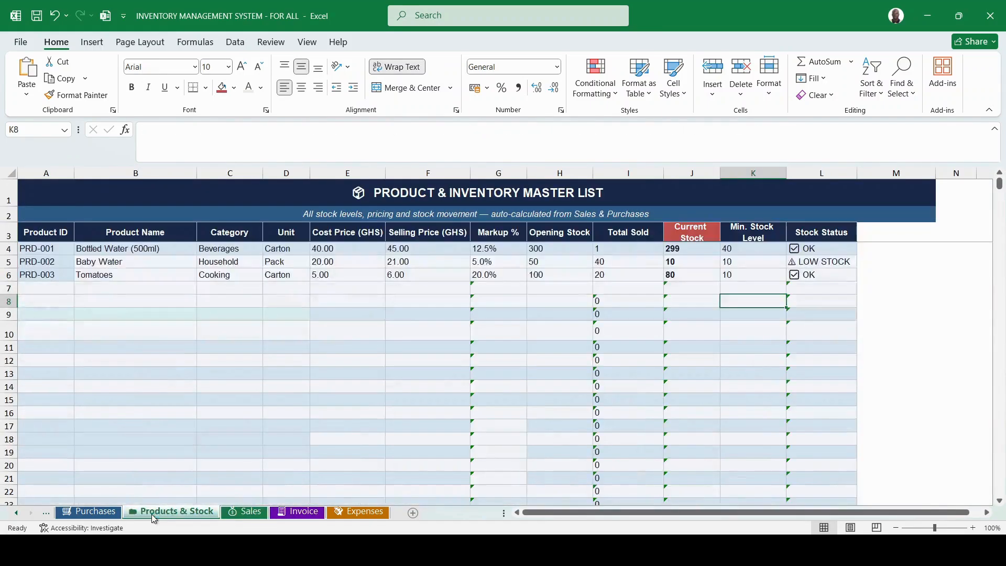
click(92, 513)
click(18, 513)
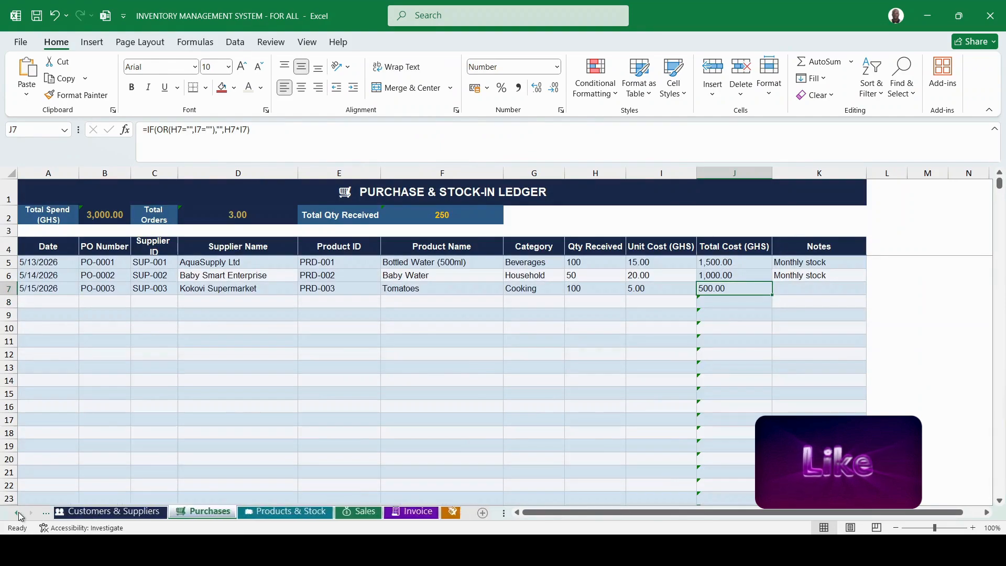
click(93, 513)
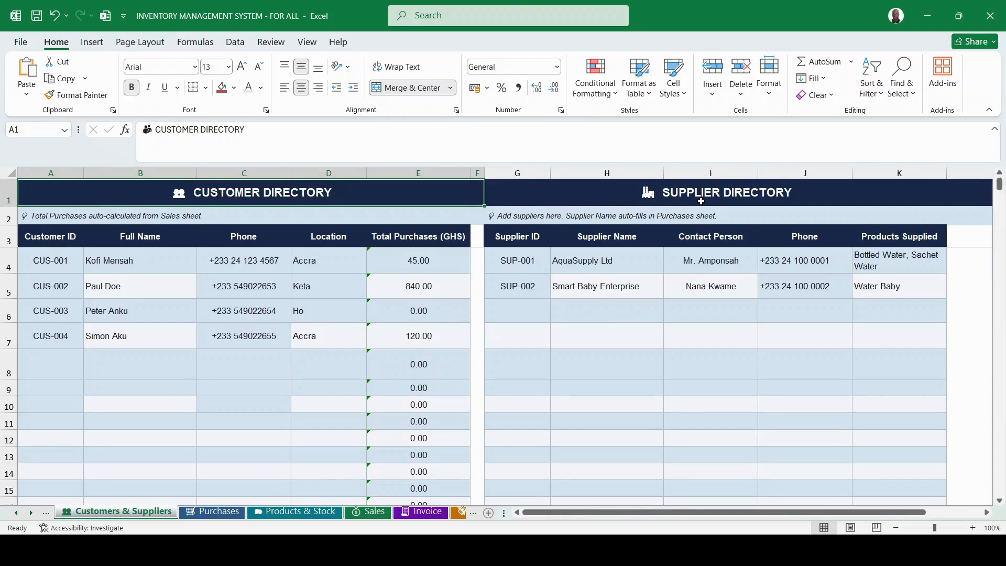
Extend the supplier IDs to SUP-003 and enter the name Kokovi Supermarket.
click(528, 311)
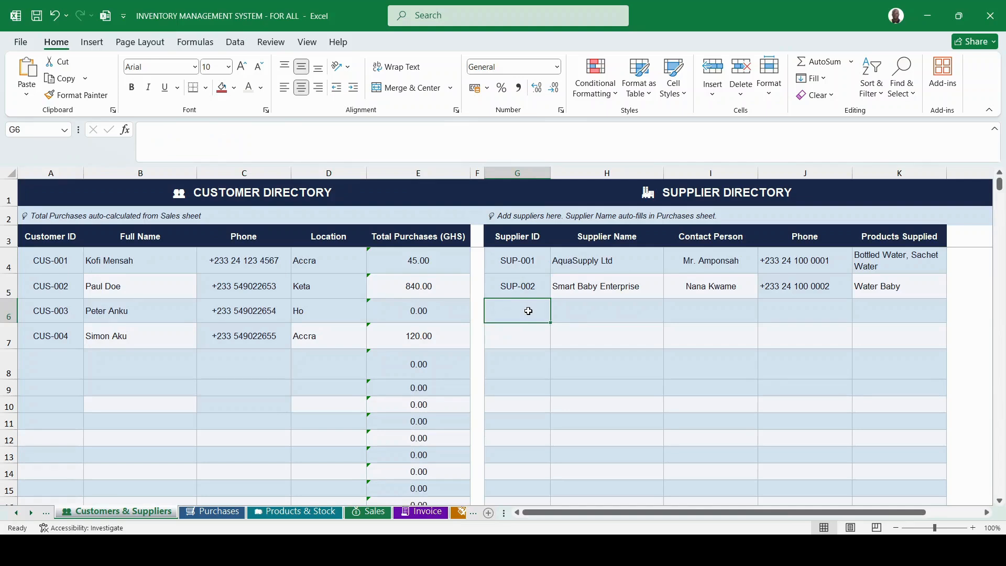
click(522, 287)
drag(549, 299, 547, 315)
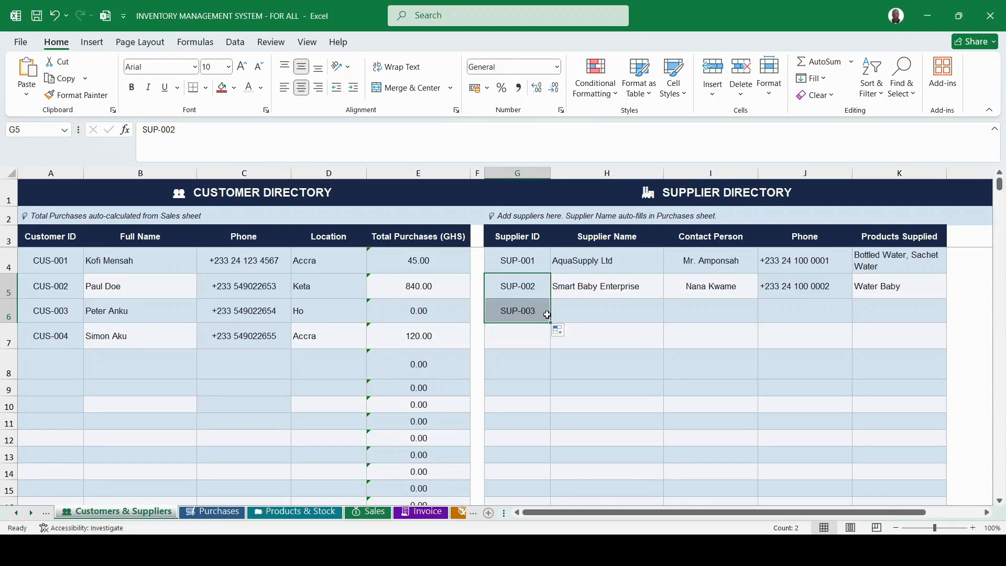
click(595, 307)
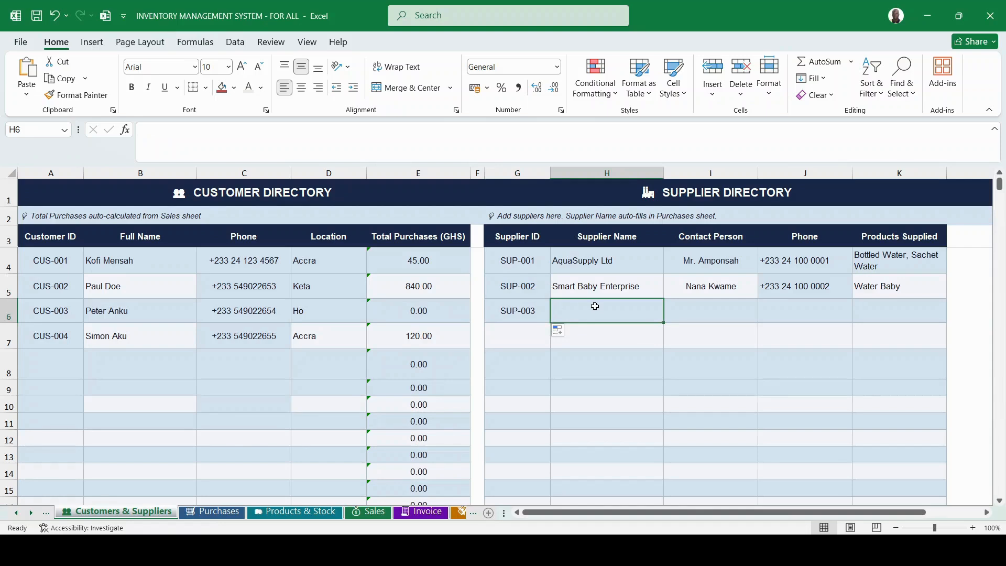
text(Koko)
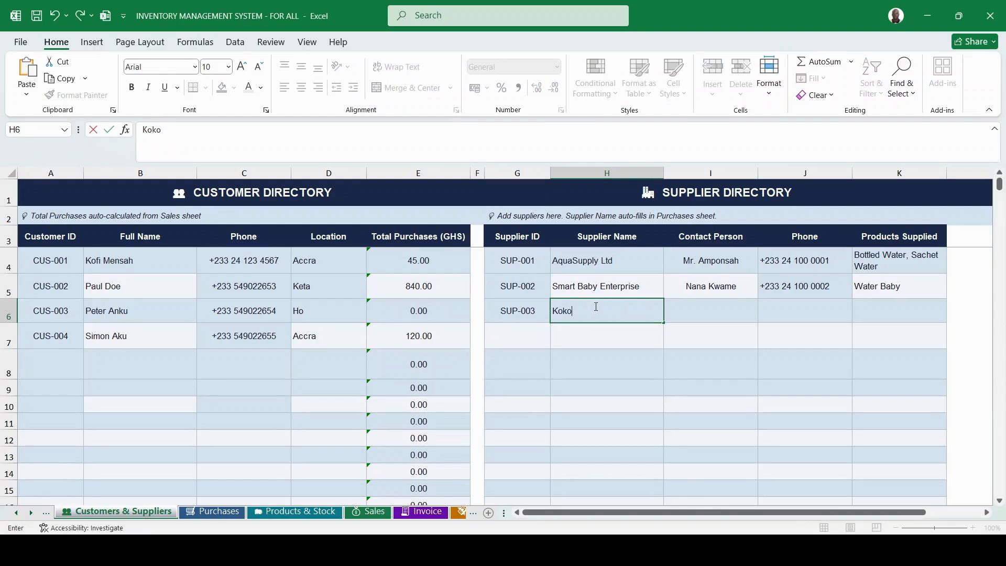
text(vi Supermarket)
Enter the supplier's contact person, extend the phone number into J6, and set Tomatoes as product supplied.
click(696, 310)
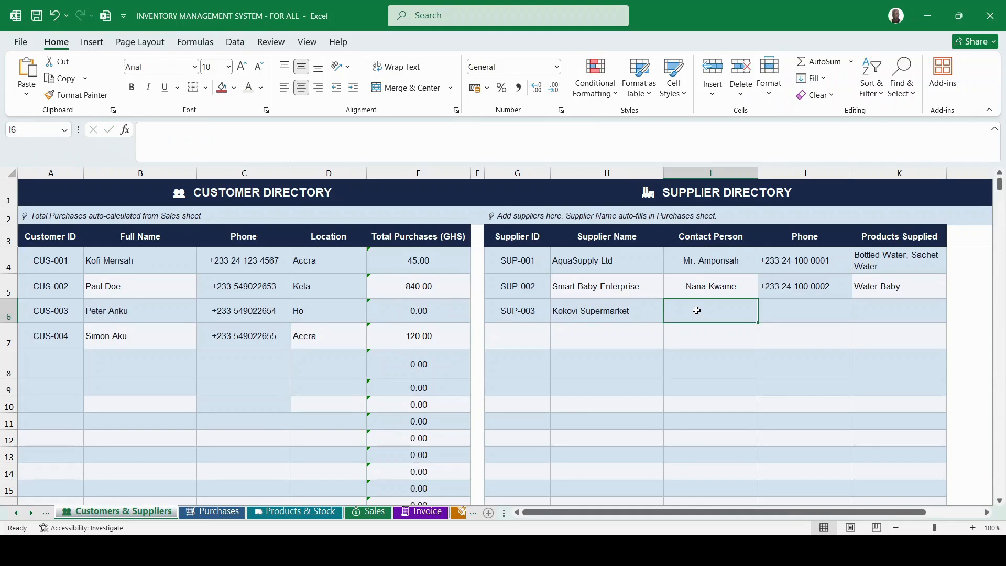
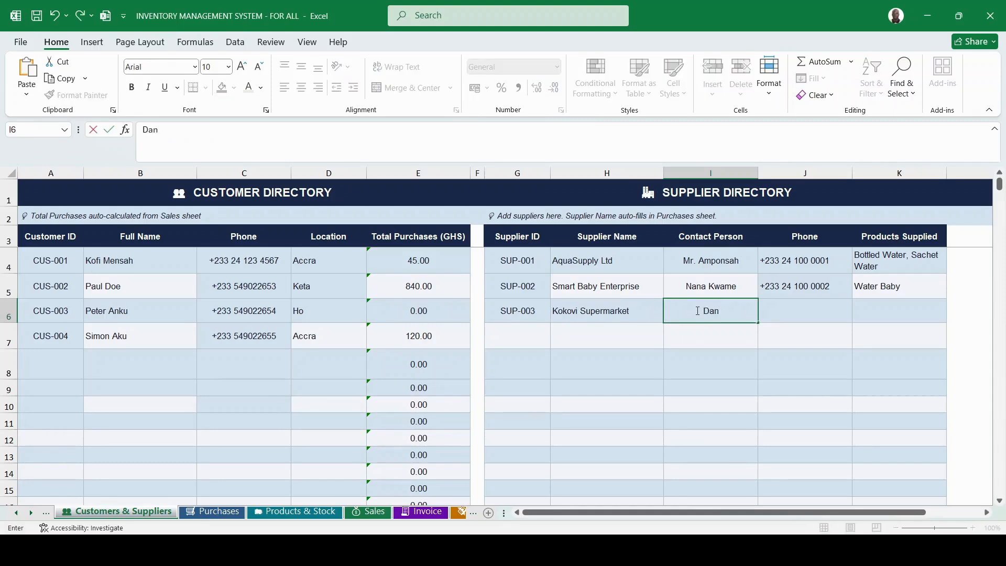
click(806, 286)
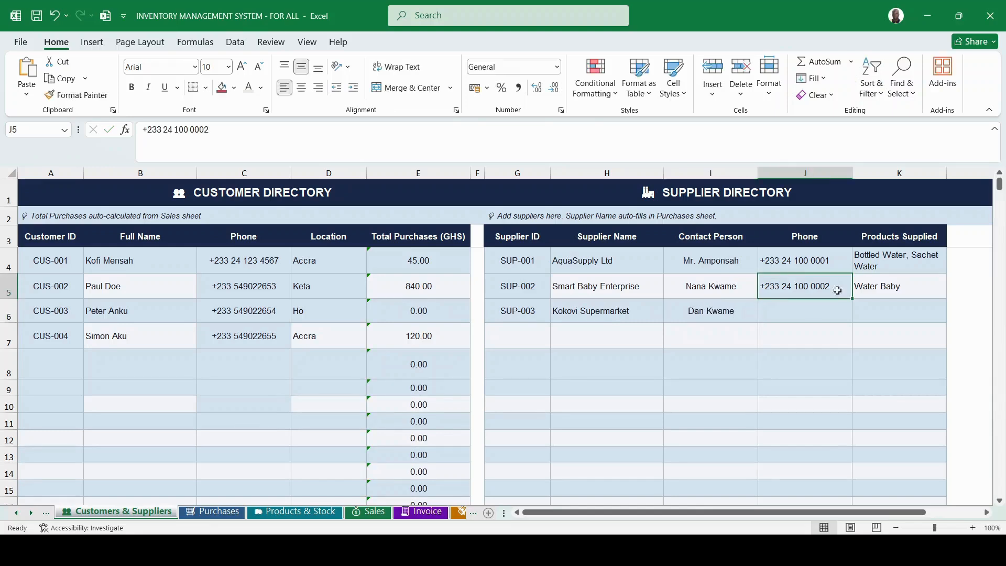
drag(850, 301, 849, 317)
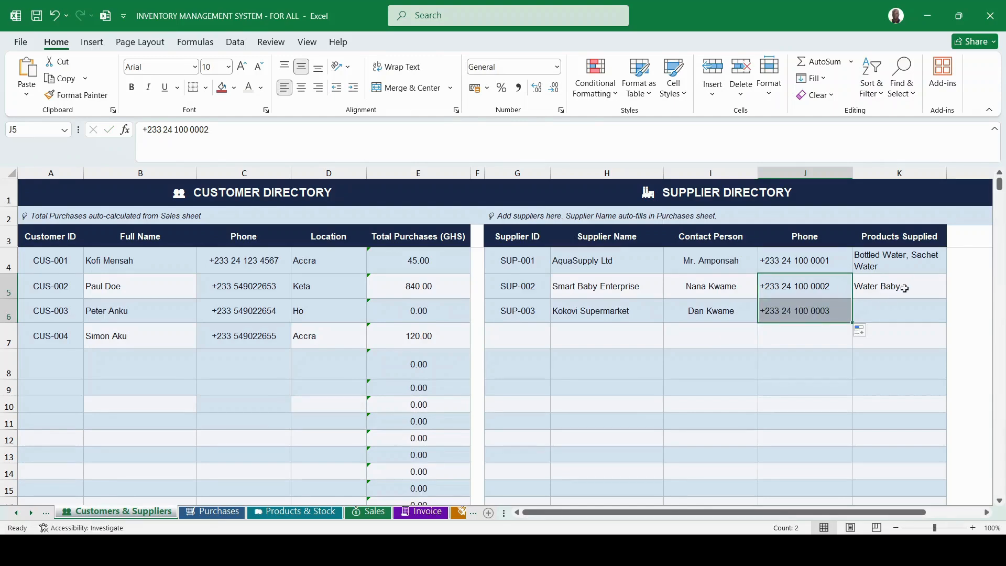
click(891, 313)
text(T)
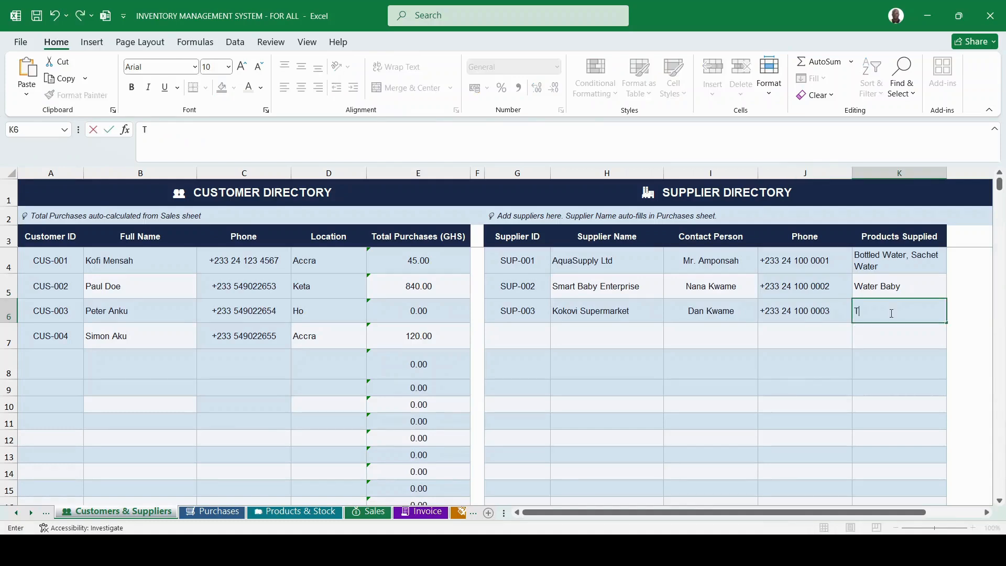
text(omatoes)
click(797, 344)
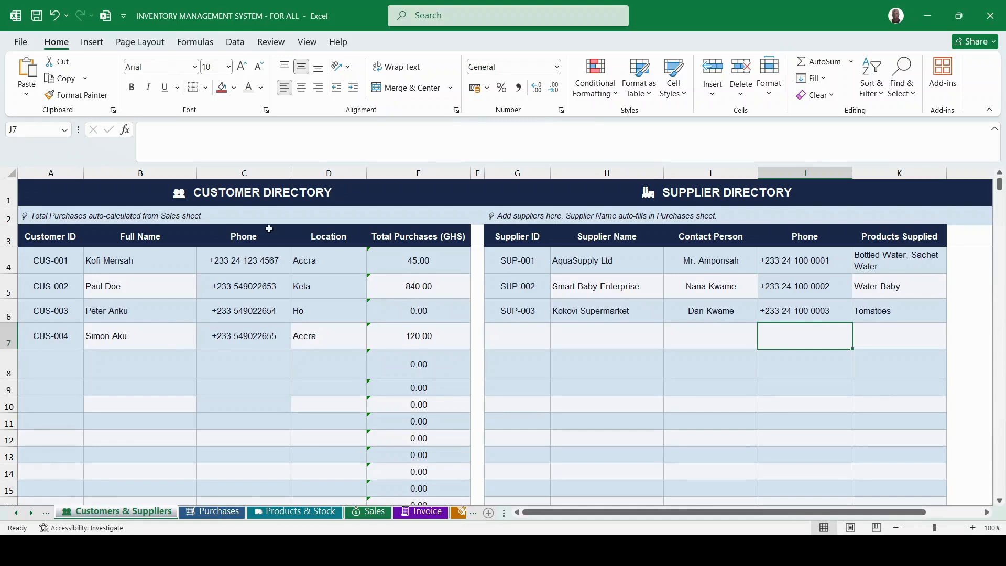
click(405, 341)
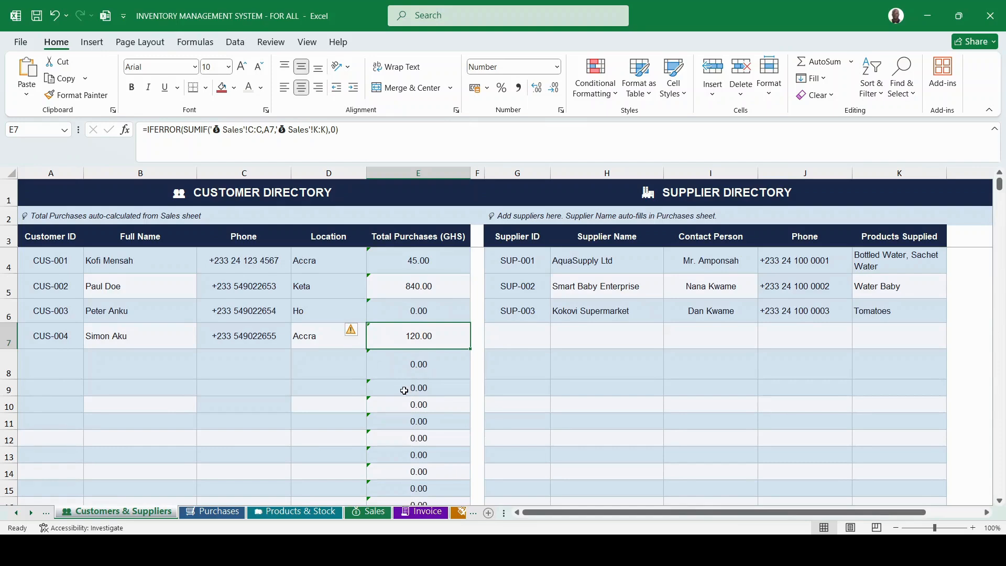
click(374, 511)
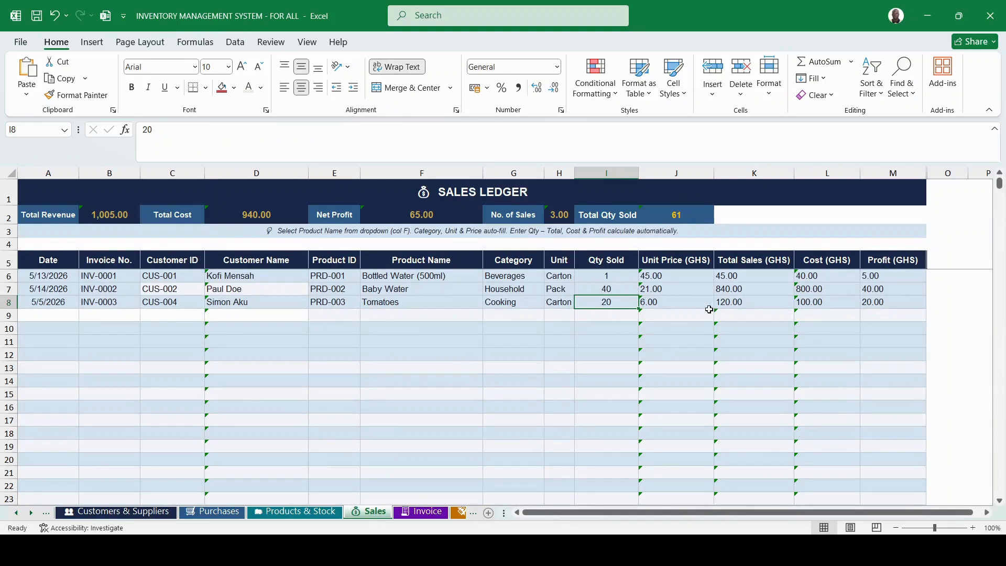
click(729, 305)
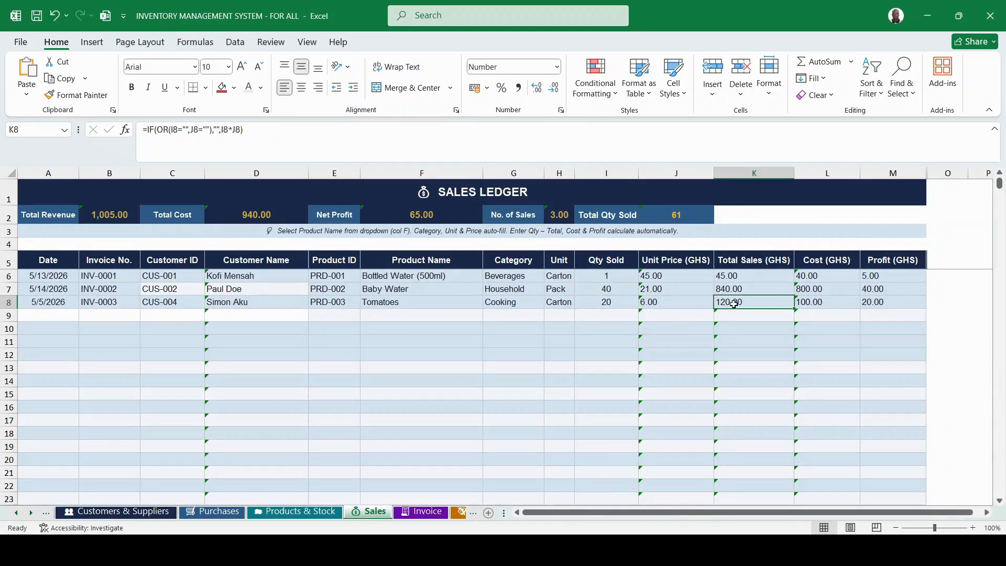
click(417, 512)
scroll(423, 315, up, 3)
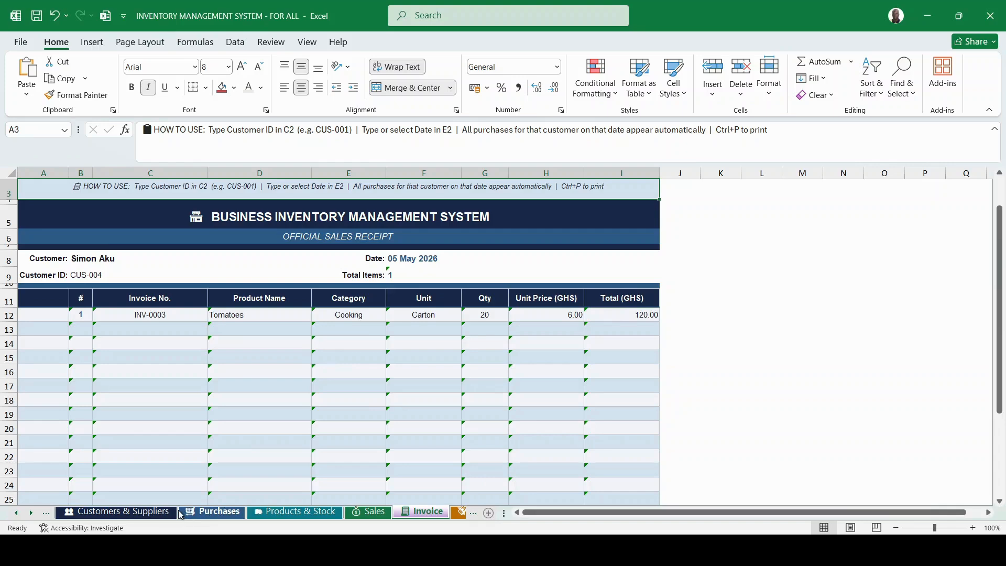
click(140, 517)
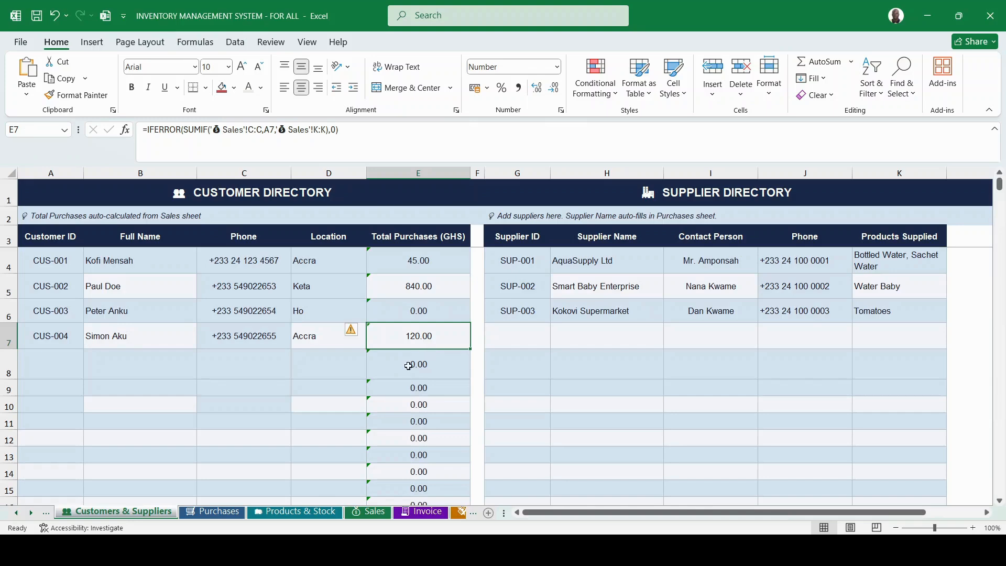
click(220, 512)
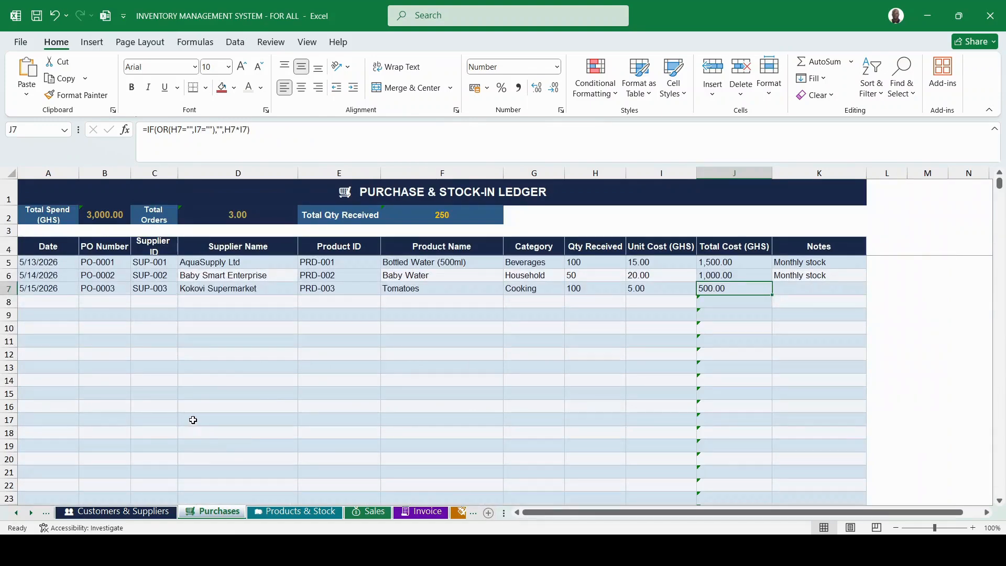
click(116, 512)
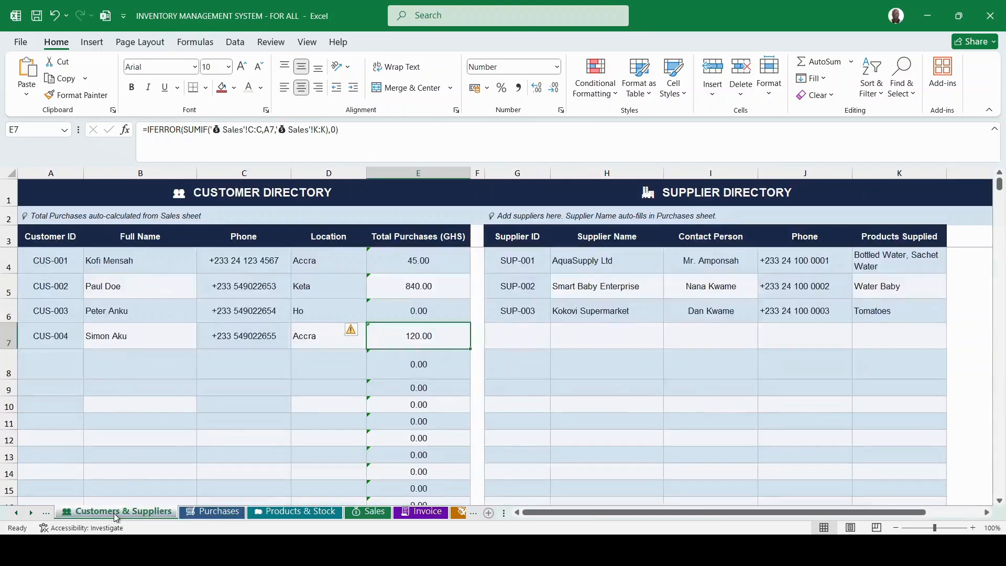